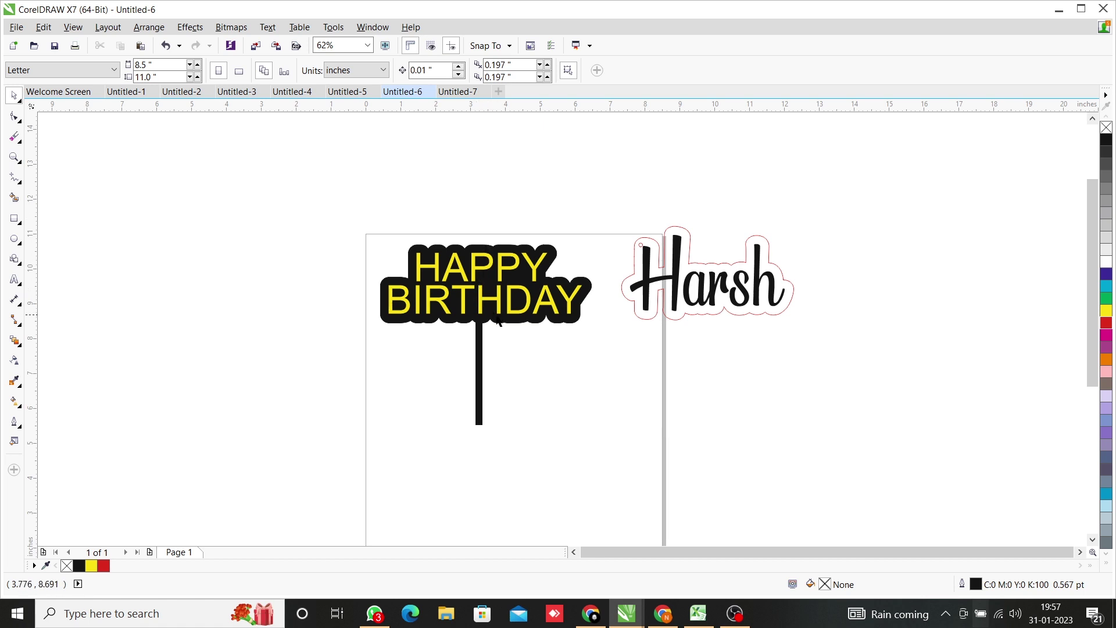
Move the yellow HAPPY BIRTHDAY text off its black backing shape.
scroll(496, 325, up, 2)
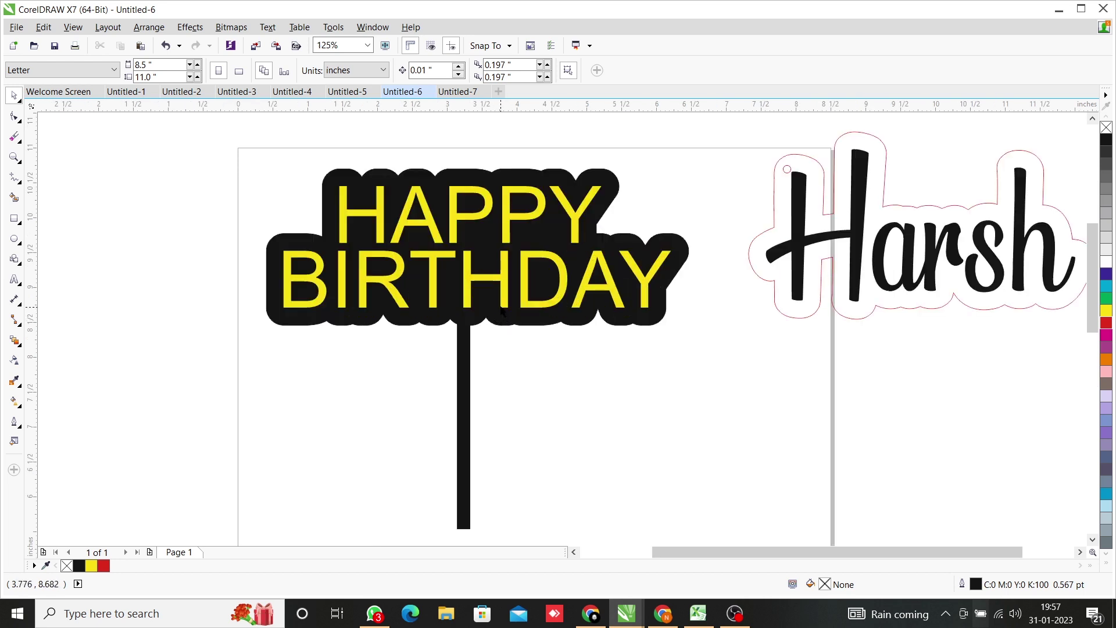
scroll(501, 311, up, 2)
scroll(442, 279, down, 4)
scroll(442, 283, up, 2)
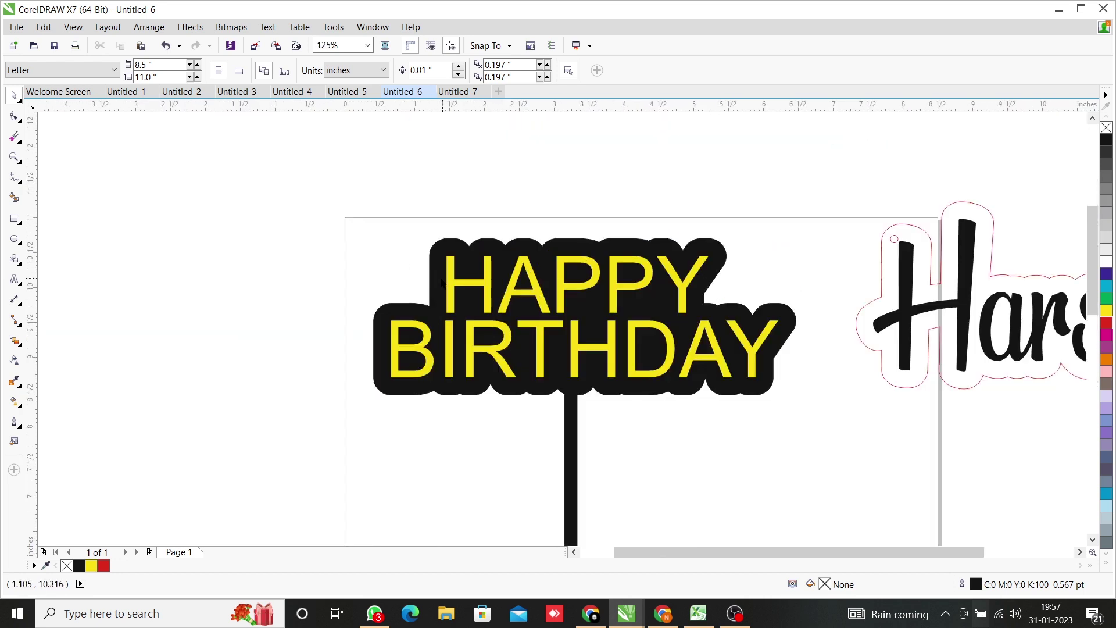
click(441, 280)
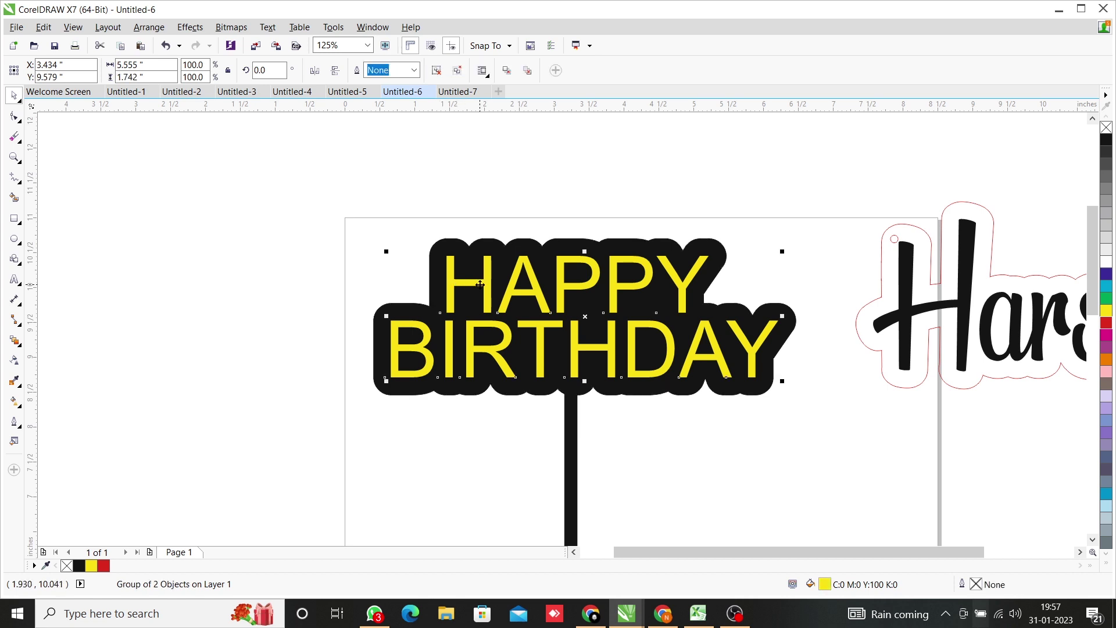
scroll(479, 285, down, 2)
drag(530, 298, 307, 319)
Remove the fill from the topper's backing shape and move the yellow text back inside its outline.
click(534, 314)
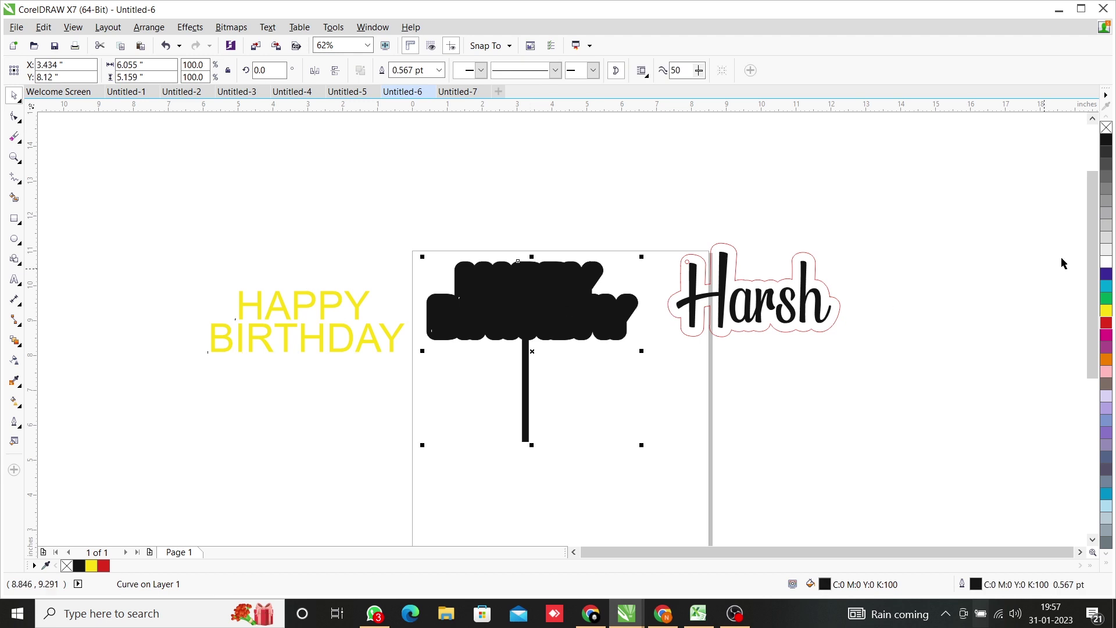
click(1106, 127)
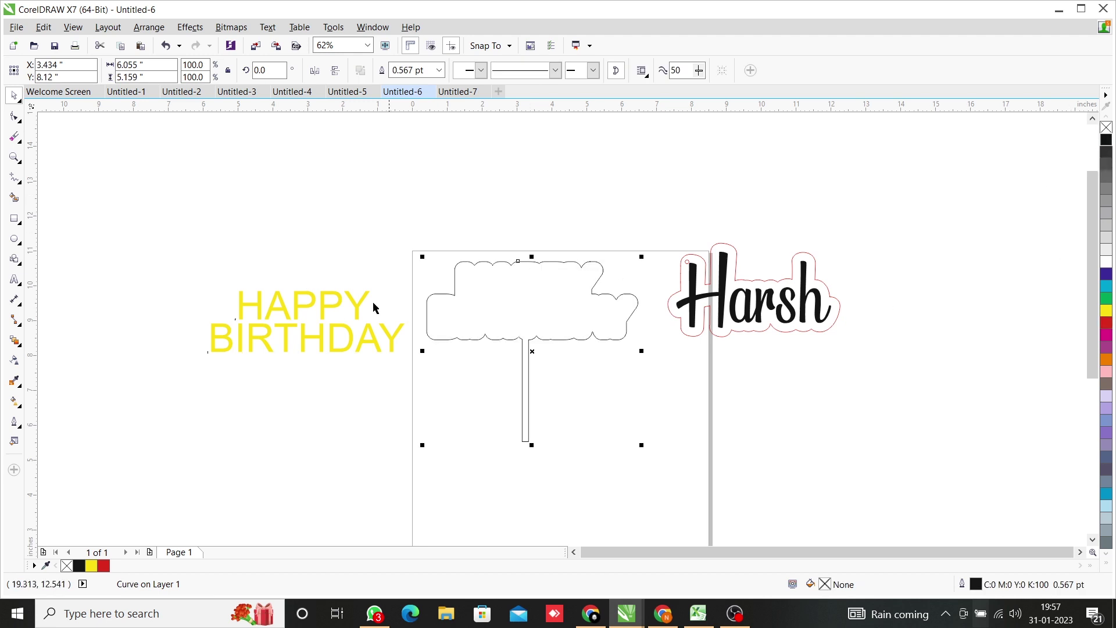
click(329, 334)
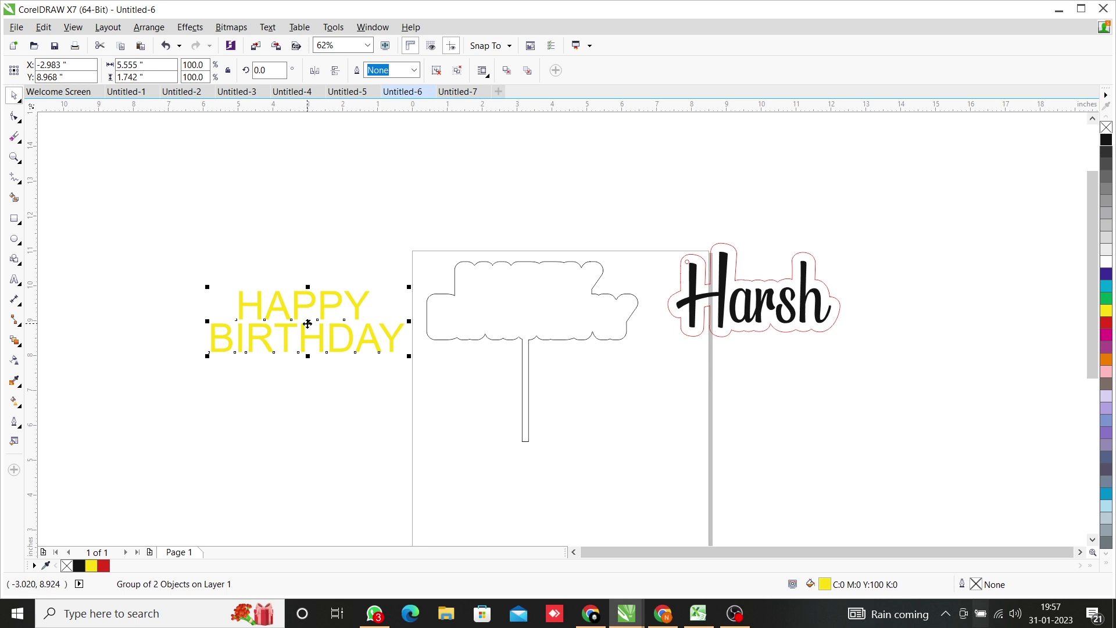
drag(308, 323, 530, 303)
Restore the black fill of the HAPPY BIRTHDAY backing shape.
click(540, 349)
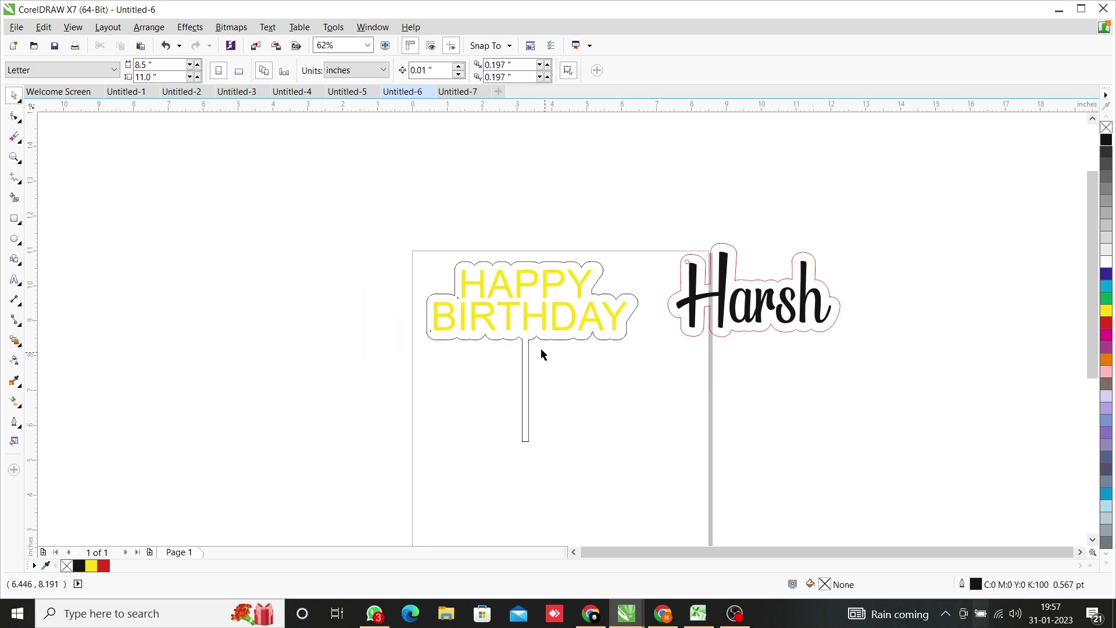
click(536, 336)
click(531, 346)
click(528, 347)
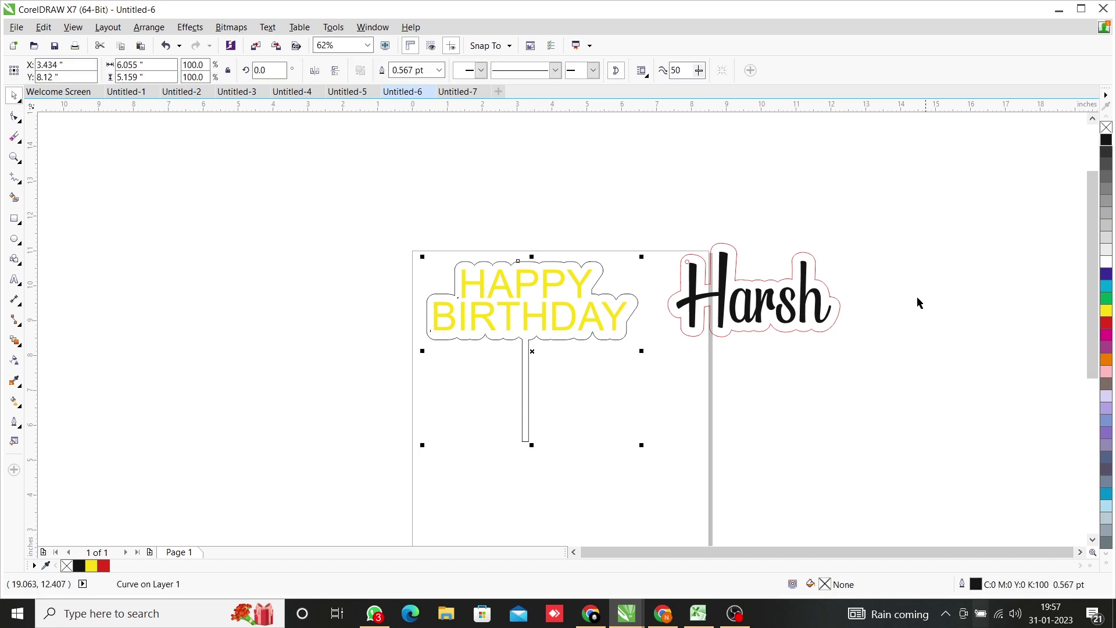
click(802, 343)
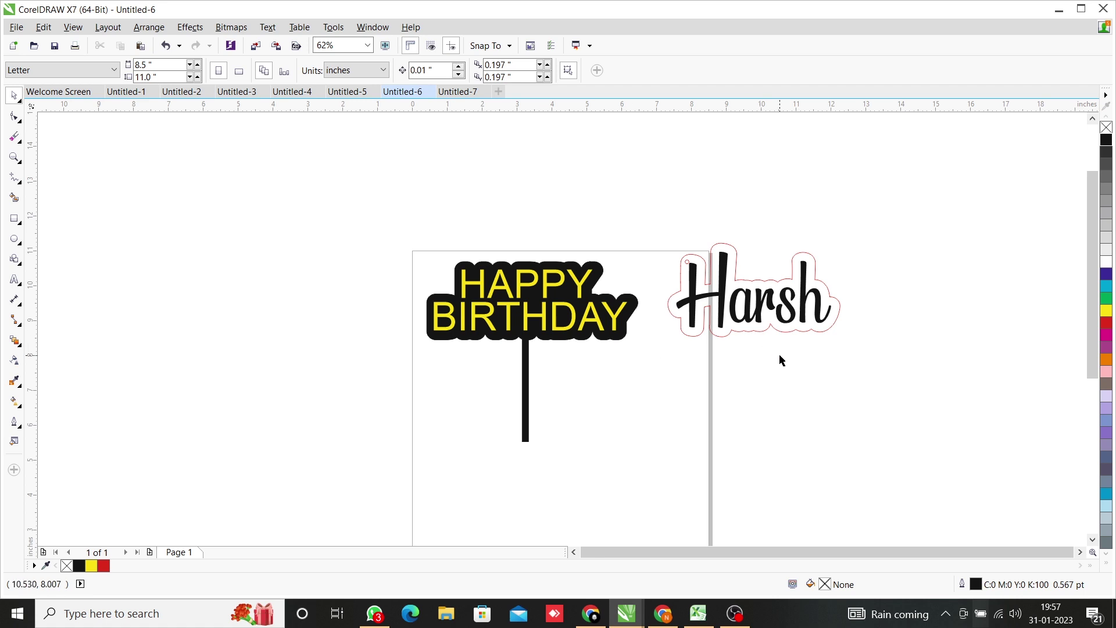
Examine the photo frame design in Untitled-5 and the empty Untitled-7, and return to the topper in Untitled-6.
scroll(822, 301, up, 2)
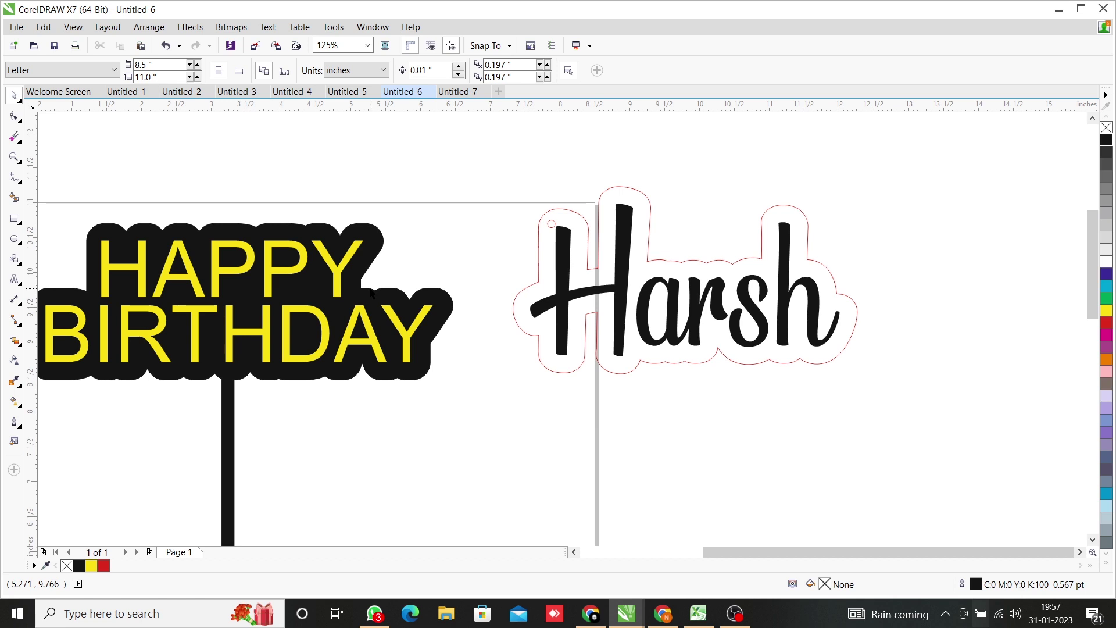
scroll(370, 292, down, 2)
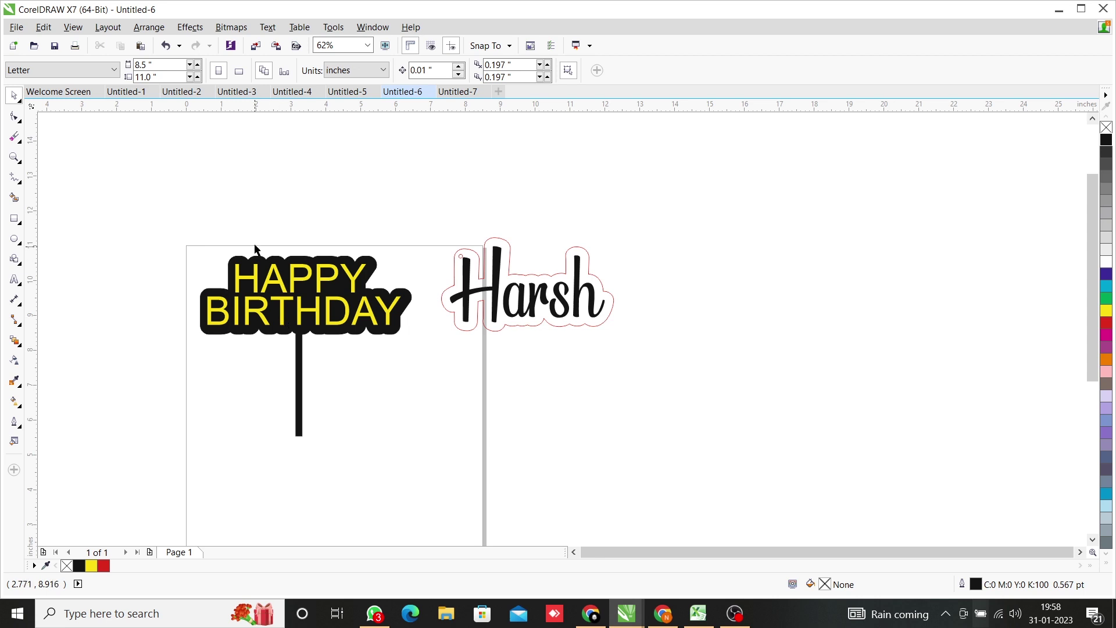
click(347, 98)
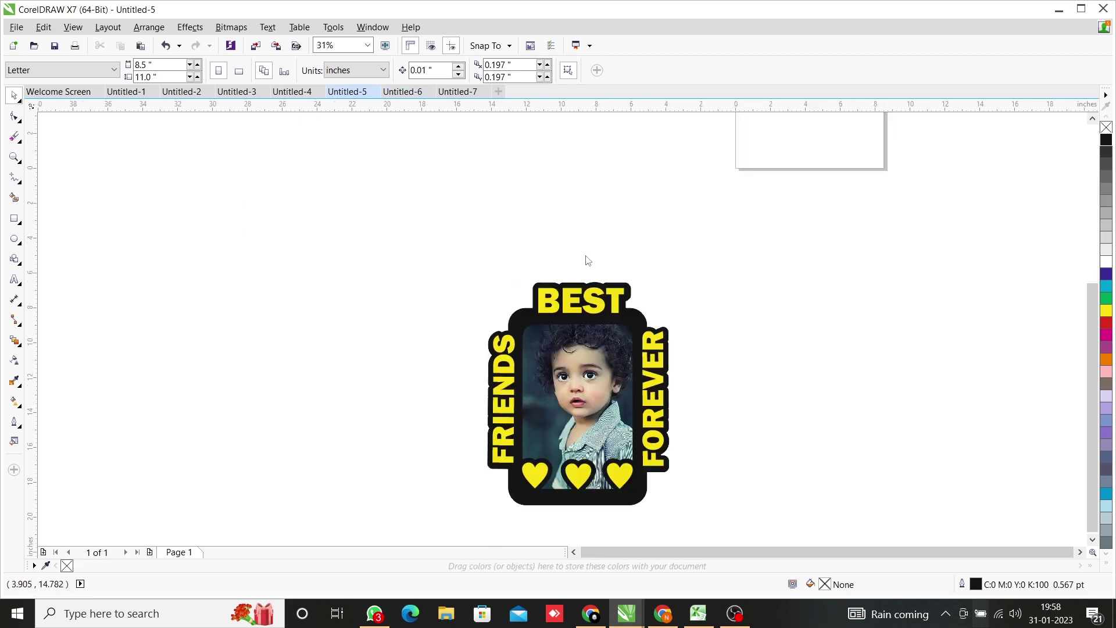
scroll(694, 462, up, 2)
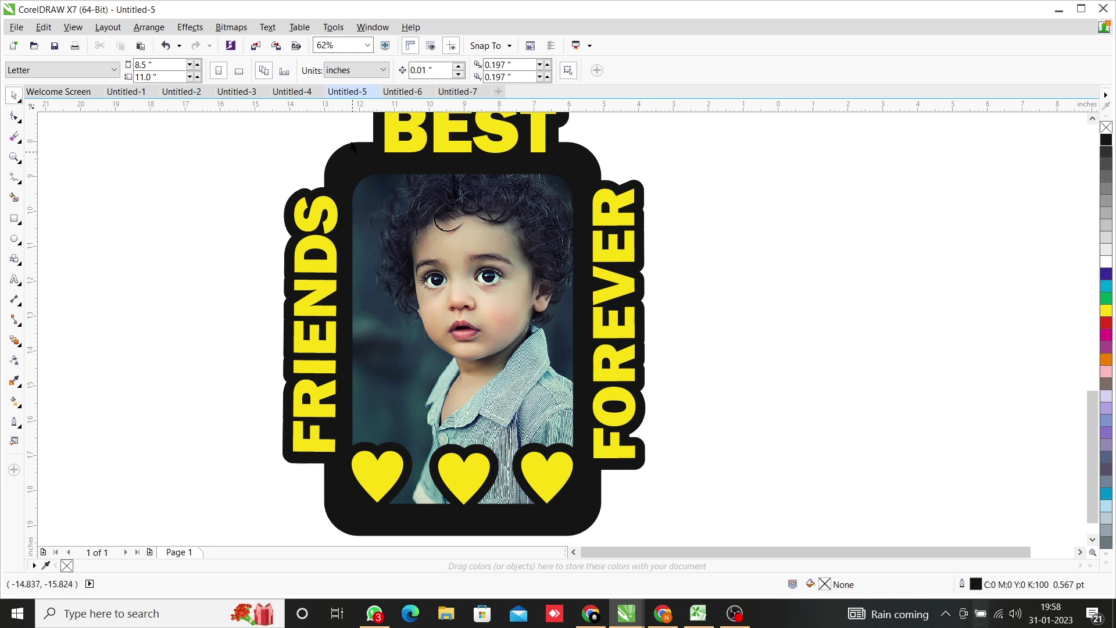
click(463, 92)
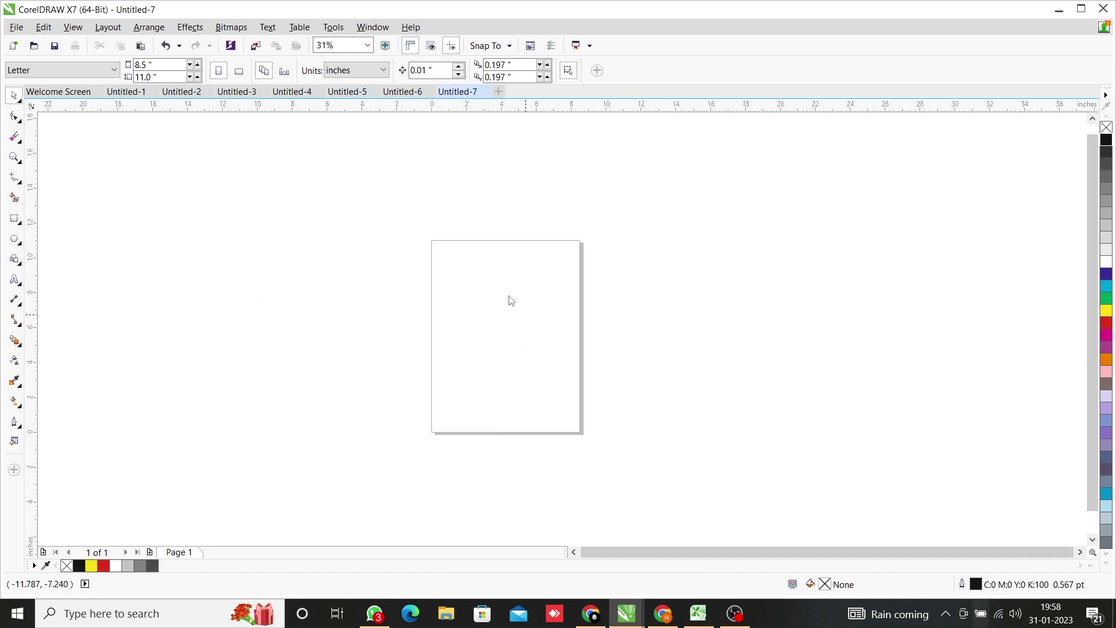
click(396, 93)
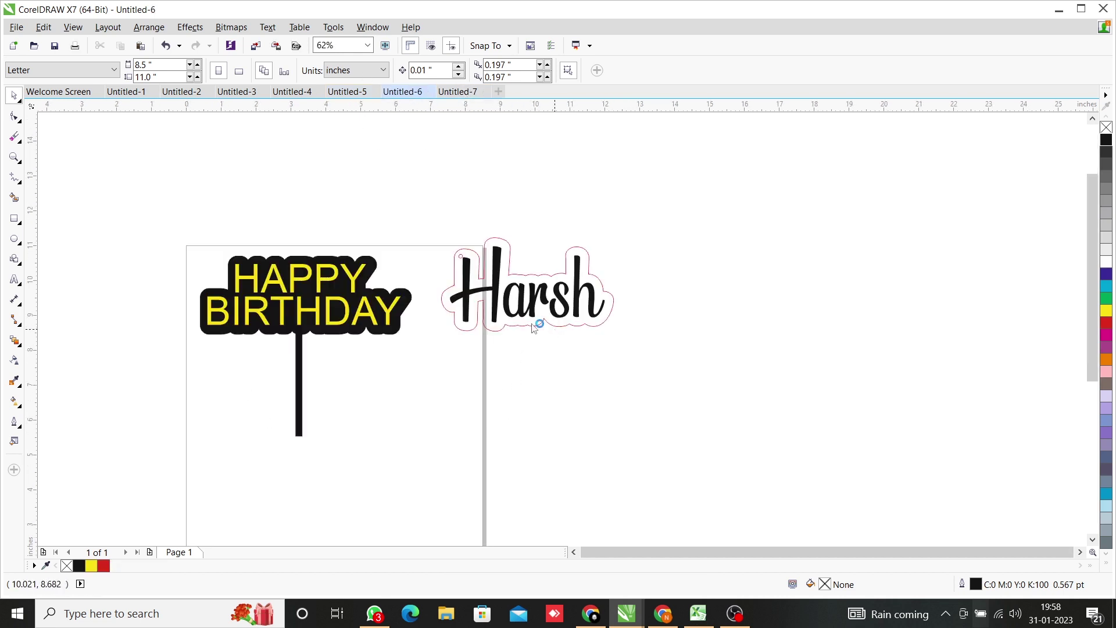
scroll(459, 286, up, 2)
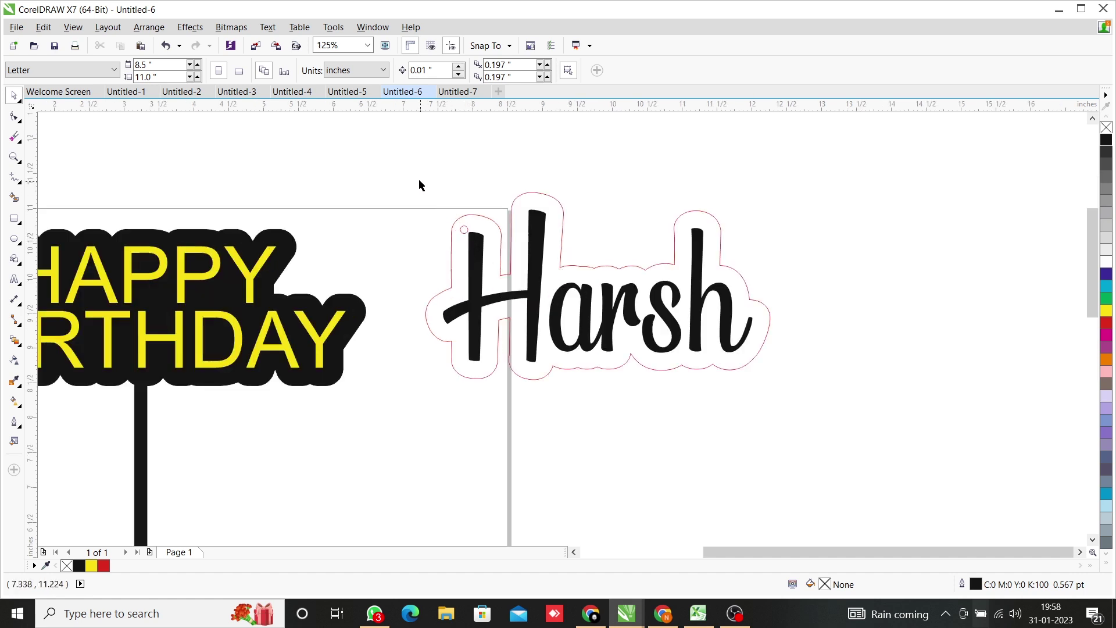
Select the script name together with its red outline and move both down below their original place.
drag(418, 185, 889, 448)
click(890, 448)
click(555, 267)
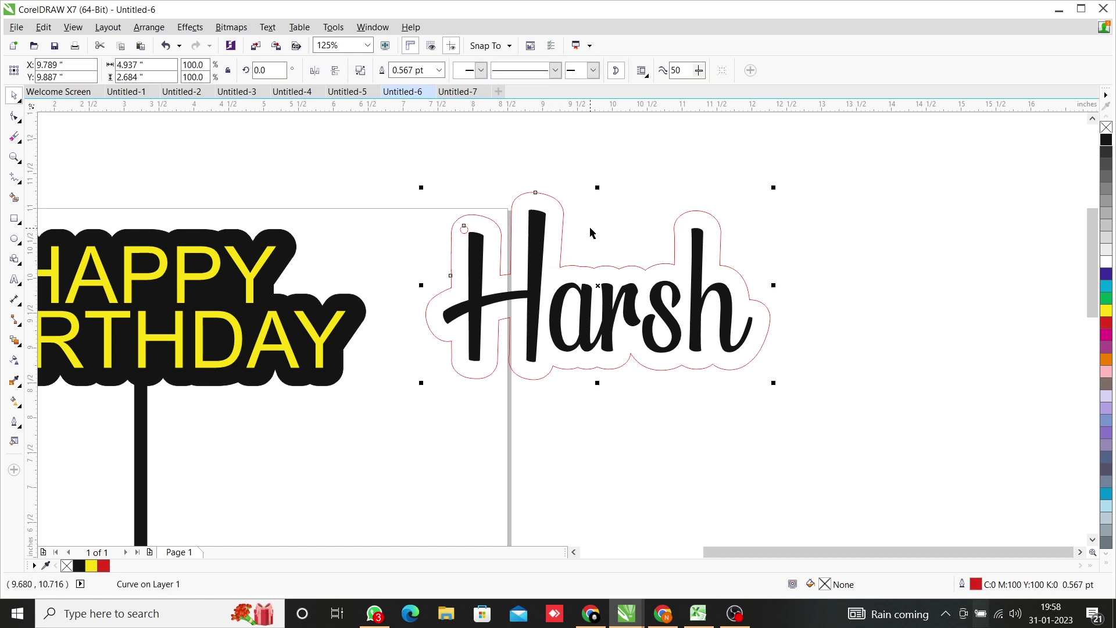
key(Escape)
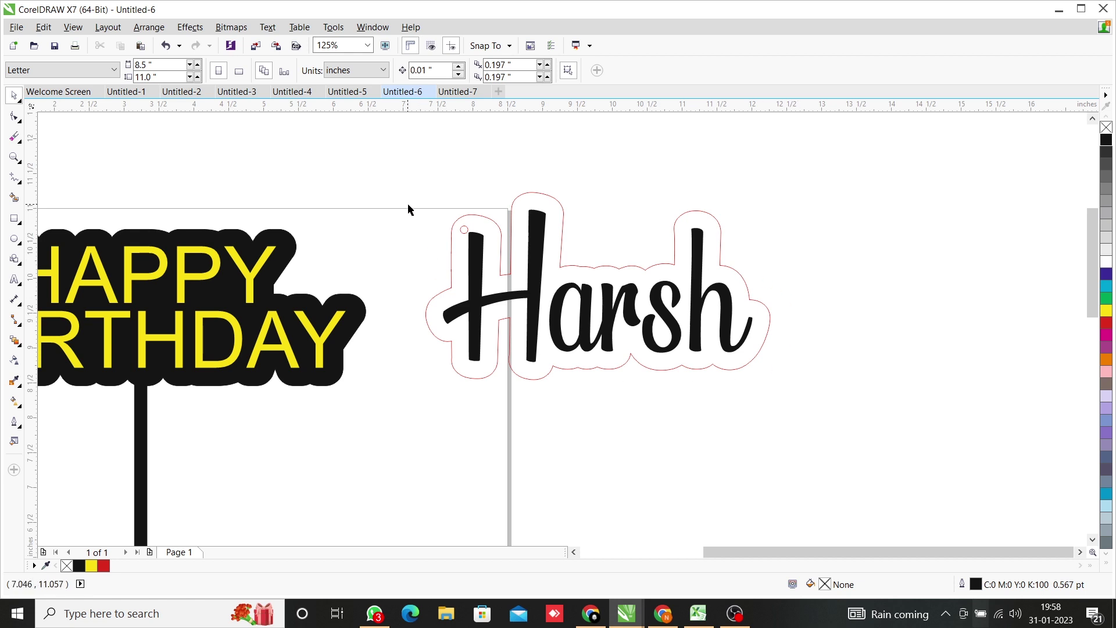
drag(368, 172, 838, 459)
scroll(576, 293, down, 2)
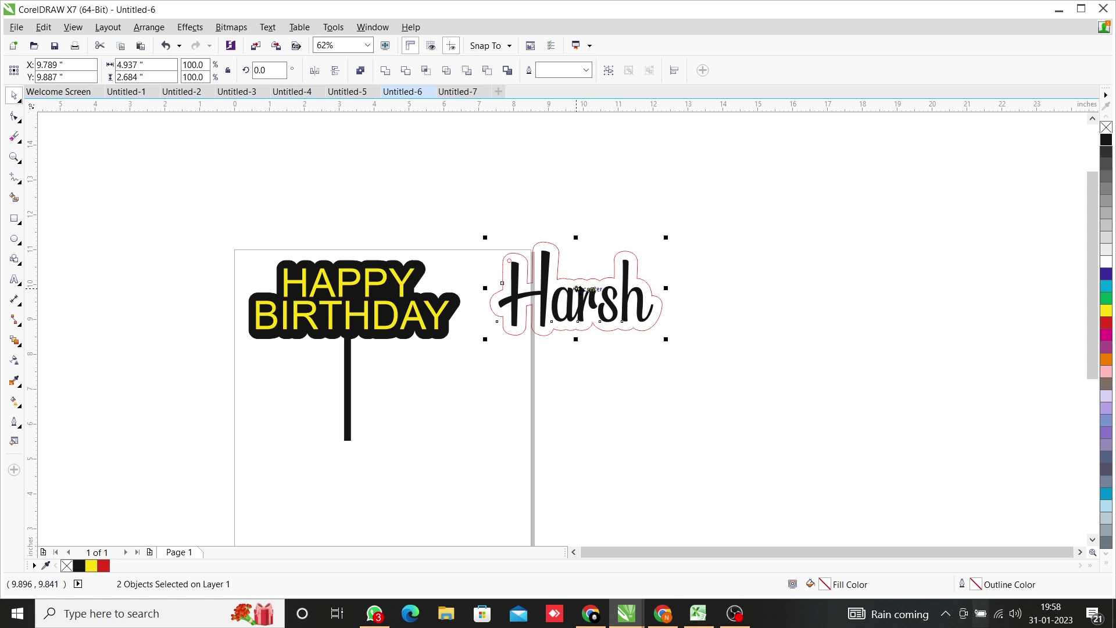
drag(577, 289, 572, 448)
Try moving the script name text out of its red outline and undo that move.
click(598, 371)
scroll(417, 417, up, 2)
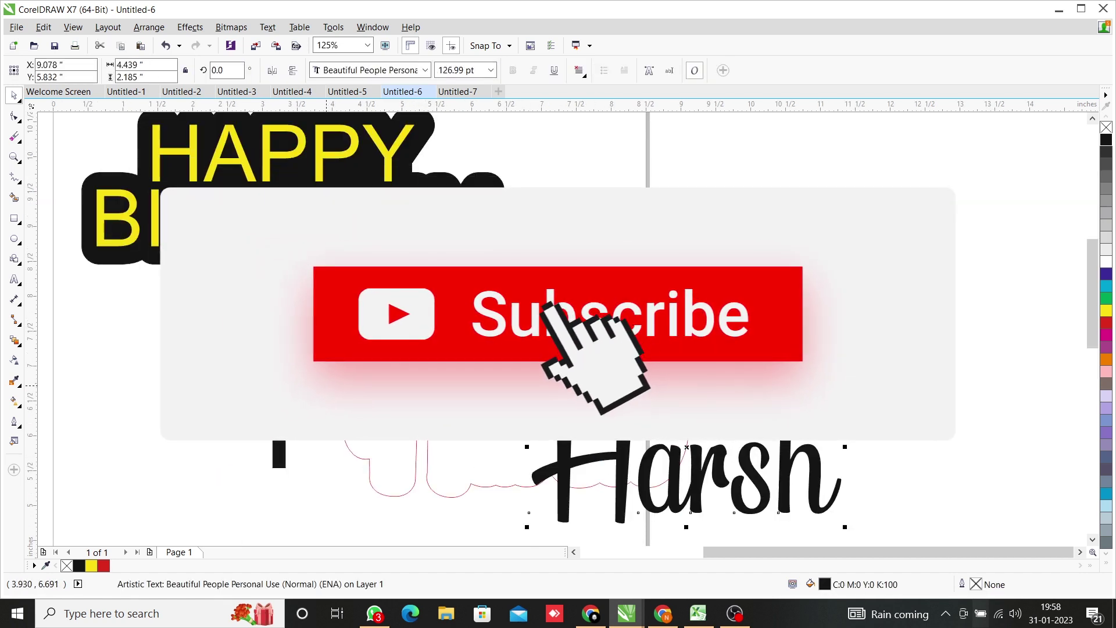
key(ctrl+z)
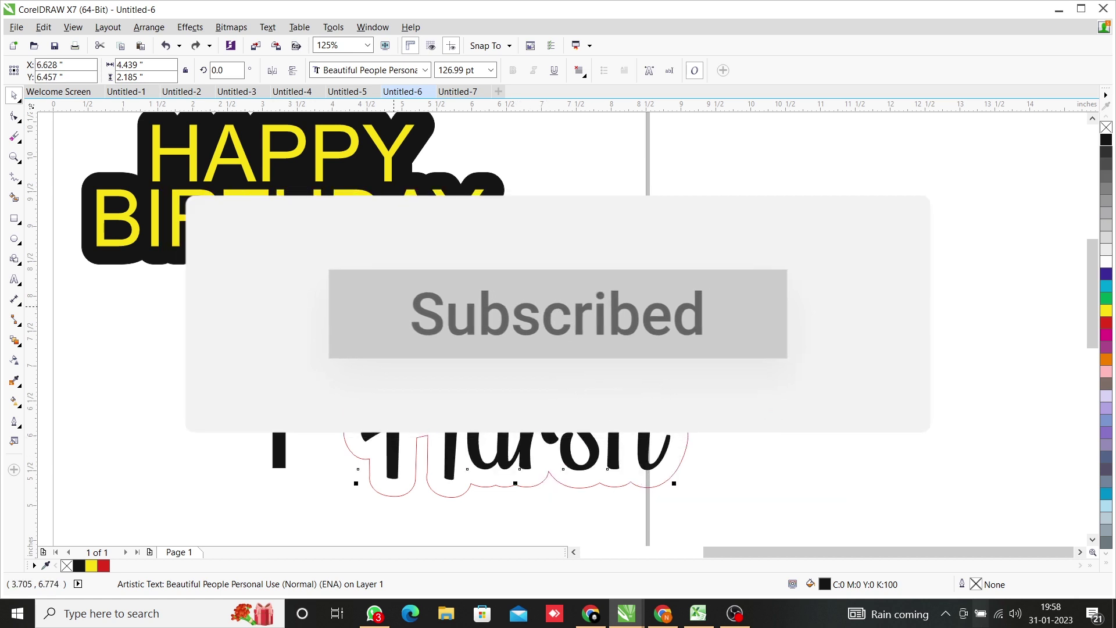
click(779, 405)
Move the script name and its red outline back up beside the HAPPY BIRTHDAY topper.
scroll(547, 347, down, 4)
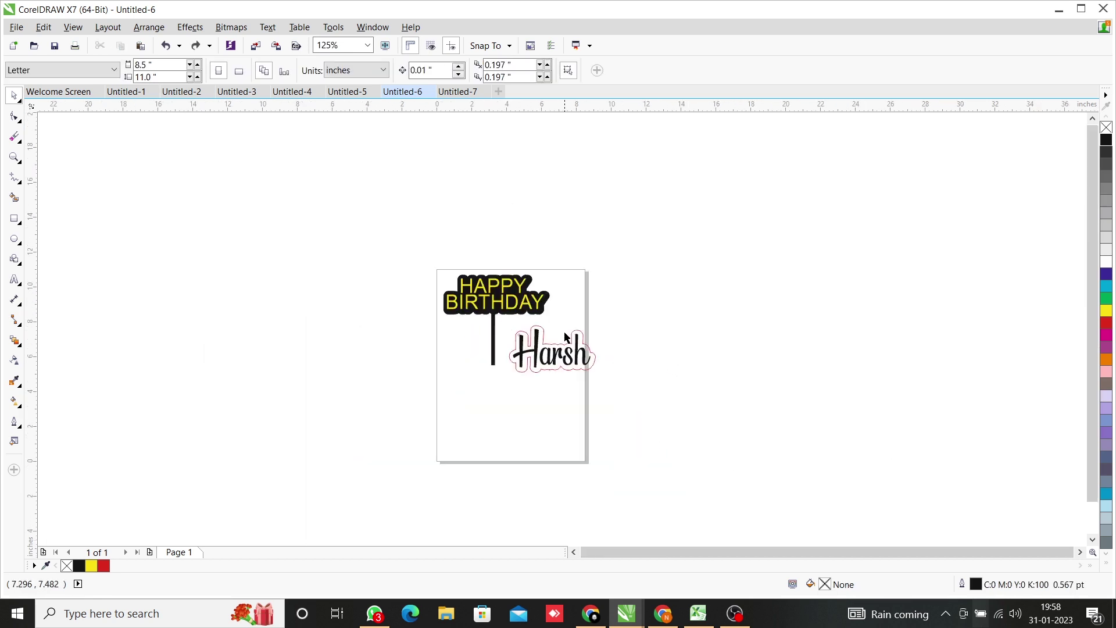
drag(507, 319, 654, 419)
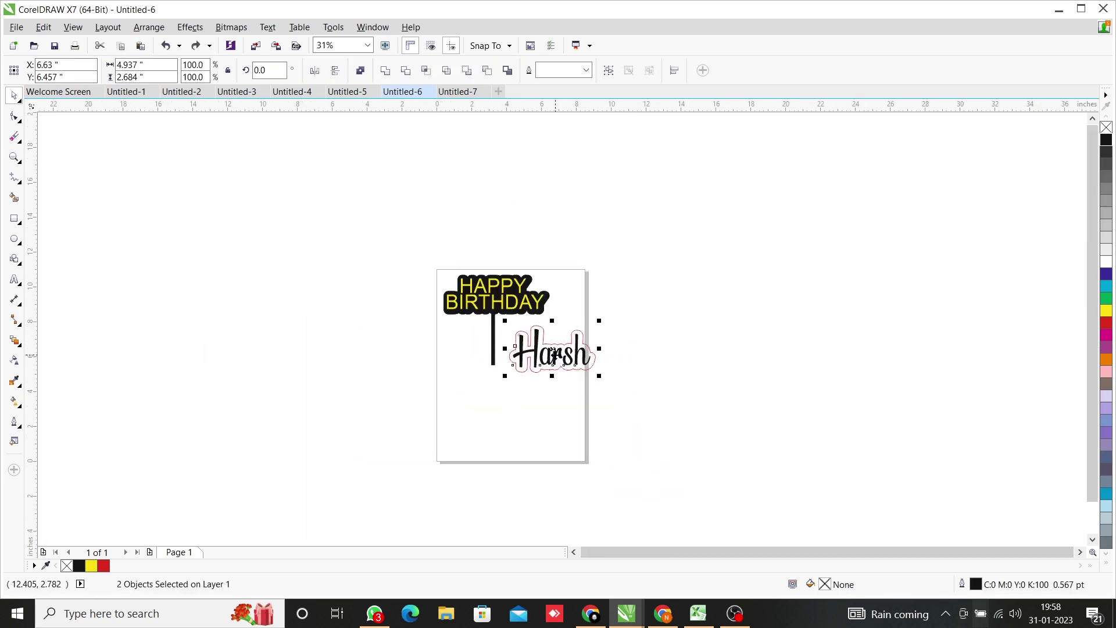
drag(553, 355, 605, 298)
click(587, 353)
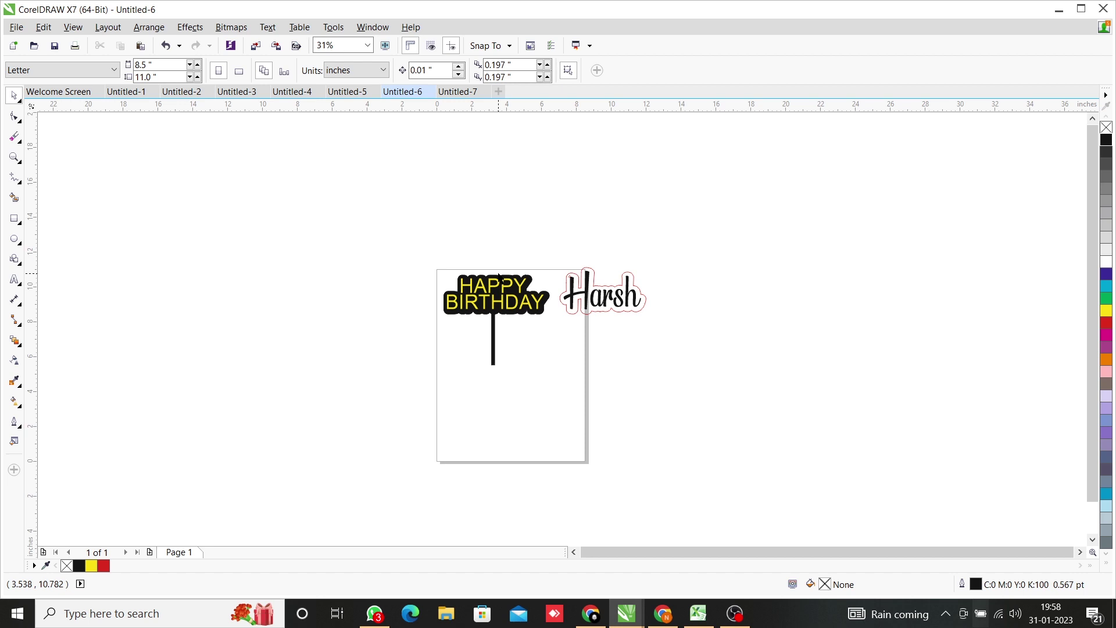
In Untitled-7, add HAPPY, BIRTHDAY and the recipient's name as three separate lines of Arial text, enlarged to 88.798 pt.
scroll(498, 278, up, 2)
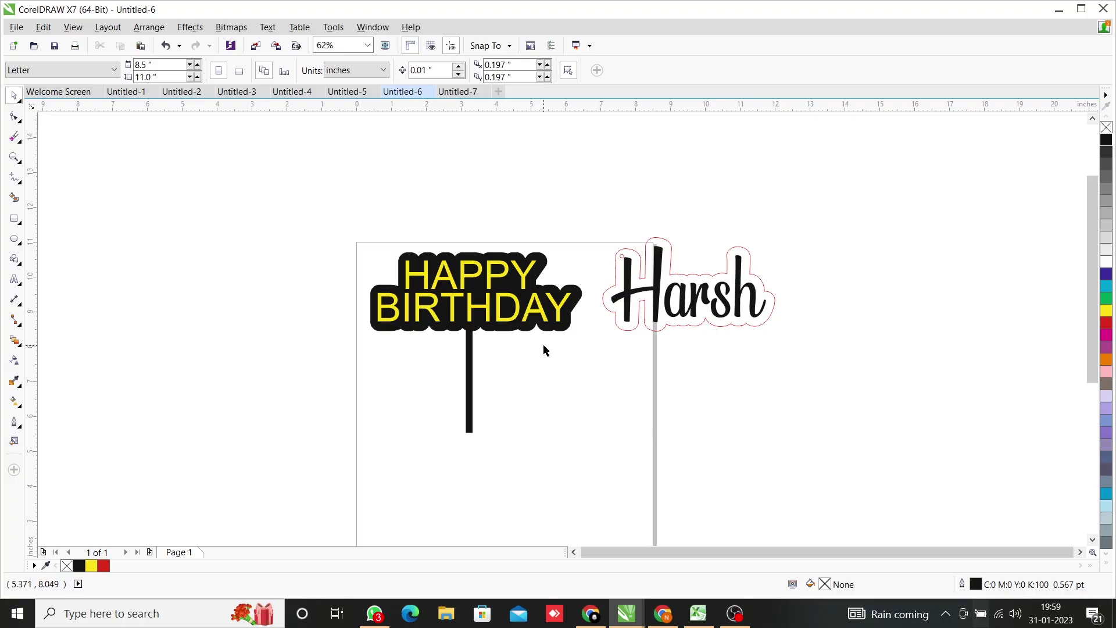
click(458, 91)
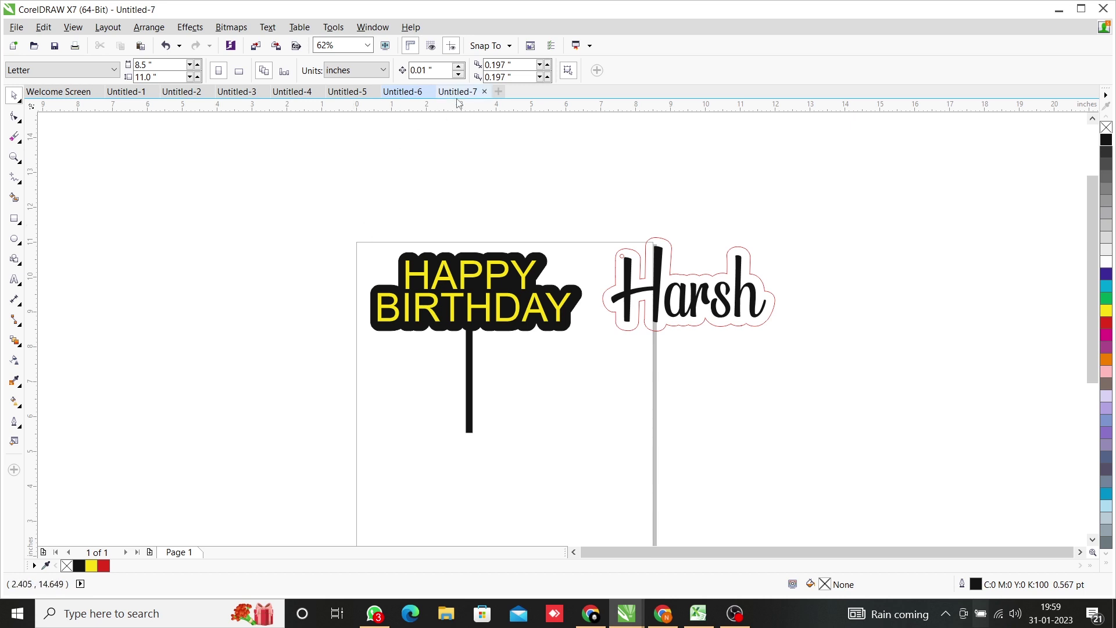
click(14, 280)
click(459, 273)
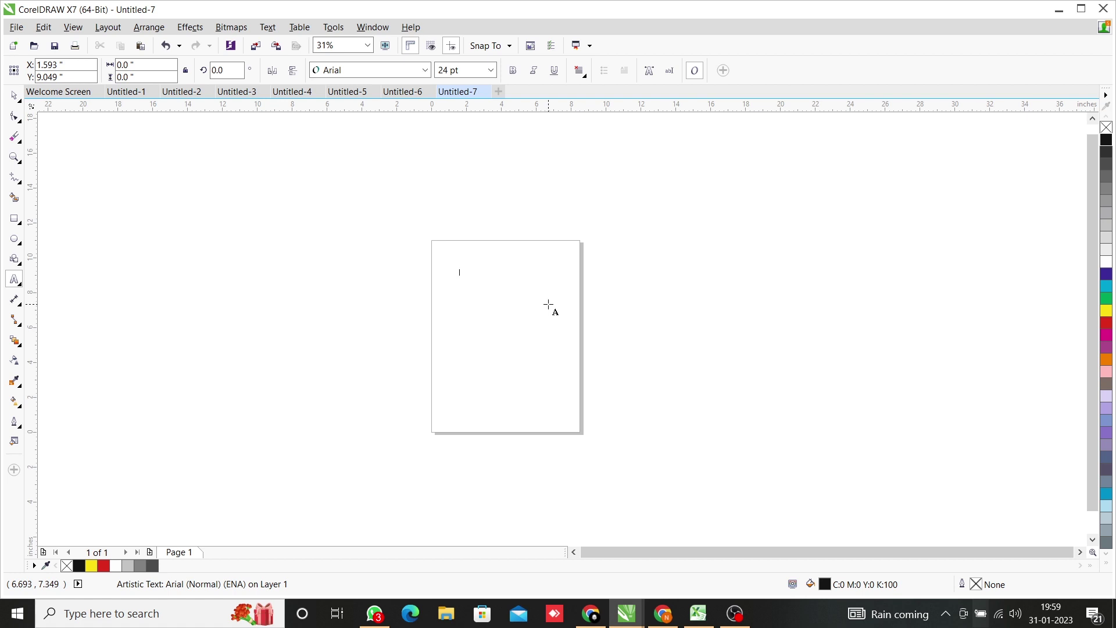
text(HAPPY)
key(ctrl+space)
drag(493, 290, 570, 337)
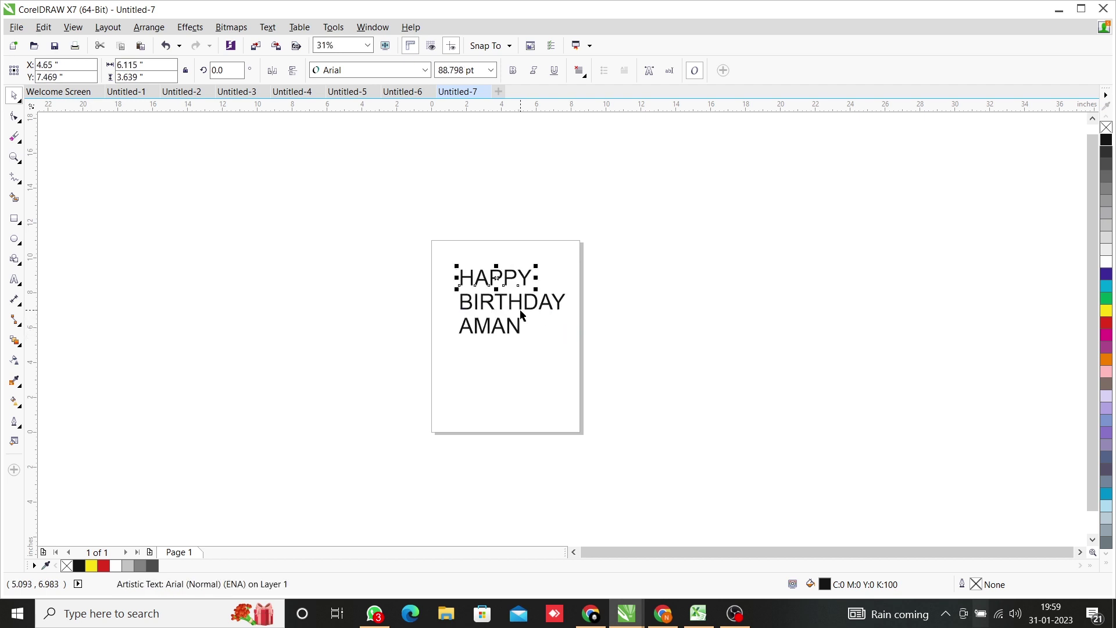
Try the Beautiful People Personal Use font on the HAPPY and BIRTHDAY lines and undo it.
click(512, 312)
shift+click(490, 275)
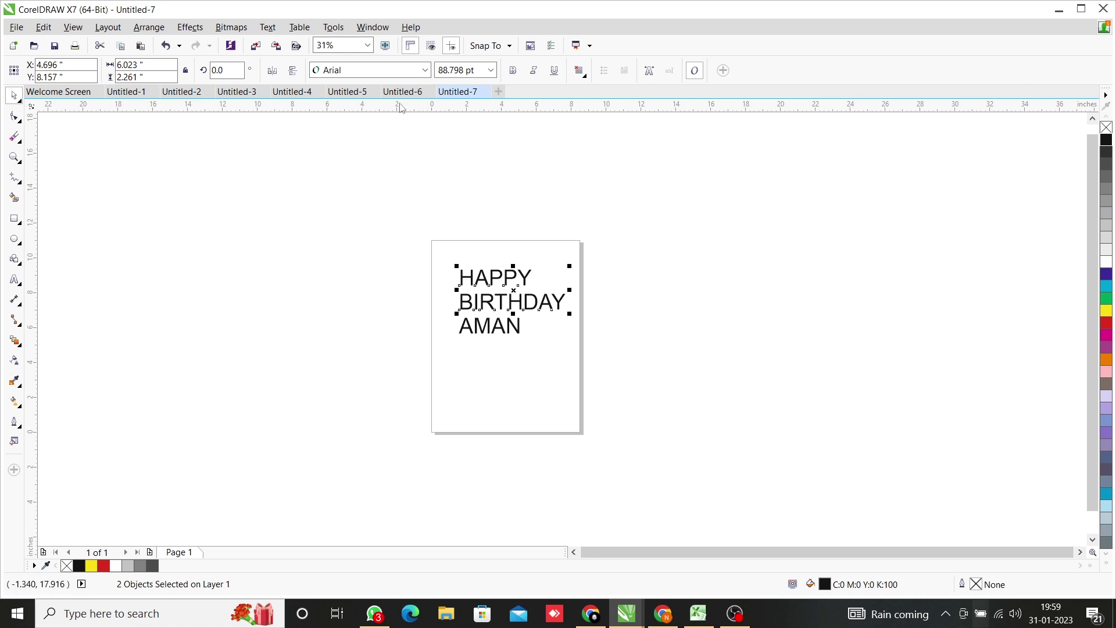
click(396, 69)
click(391, 100)
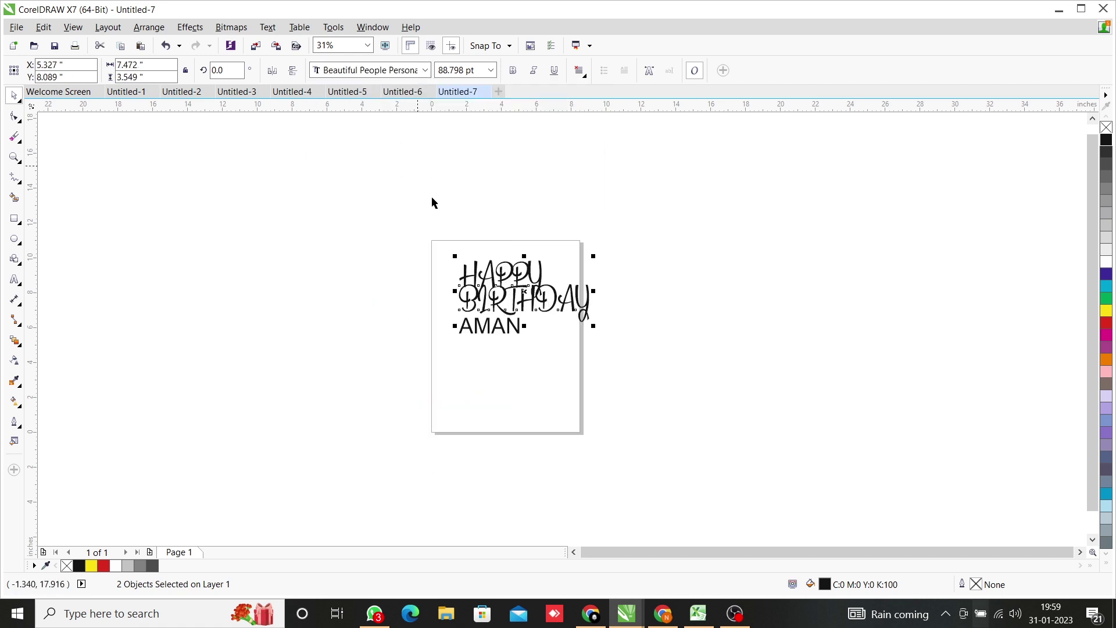
key(ctrl+z)
Set all three text lines to the Bahnschrift font and move them toward the page's upper-left corner.
scroll(502, 321, up, 1)
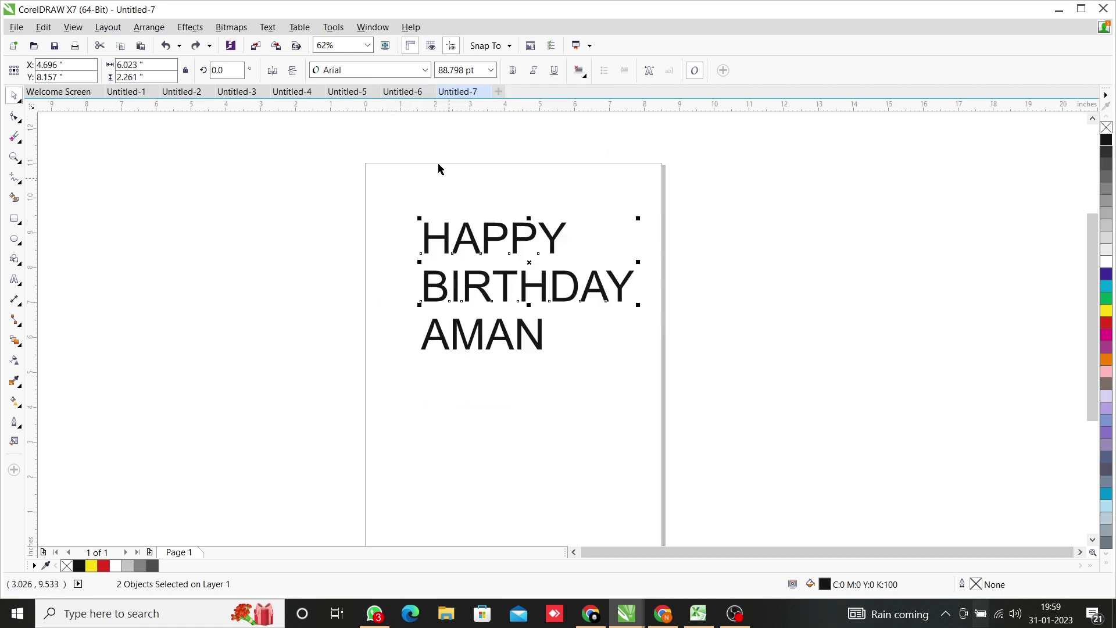
shift+click(486, 338)
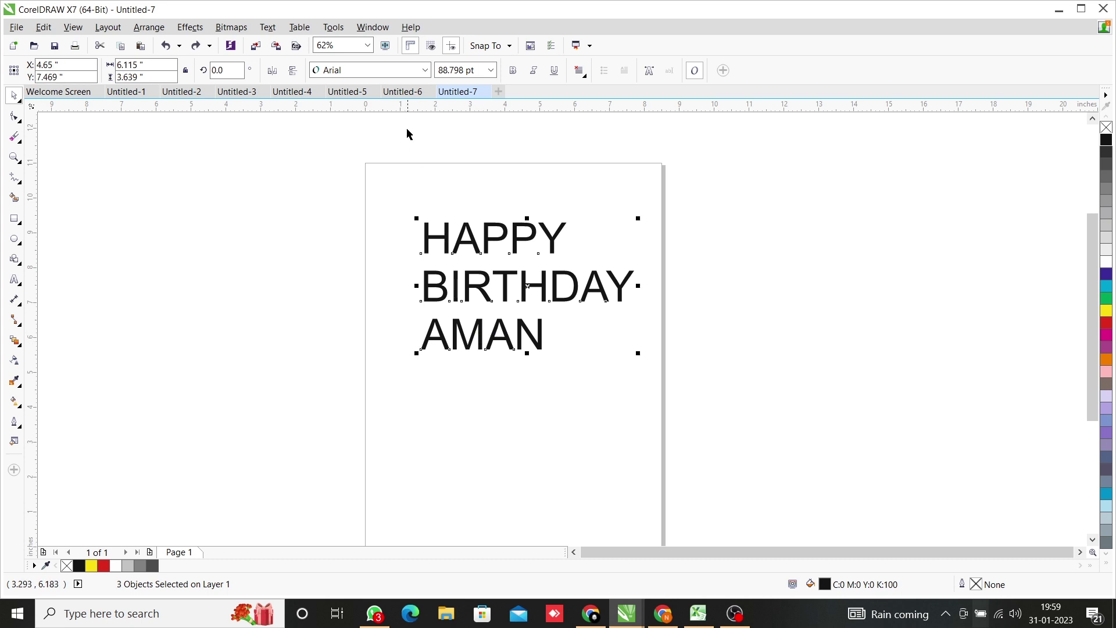
click(395, 70)
mouse_move(407, 142)
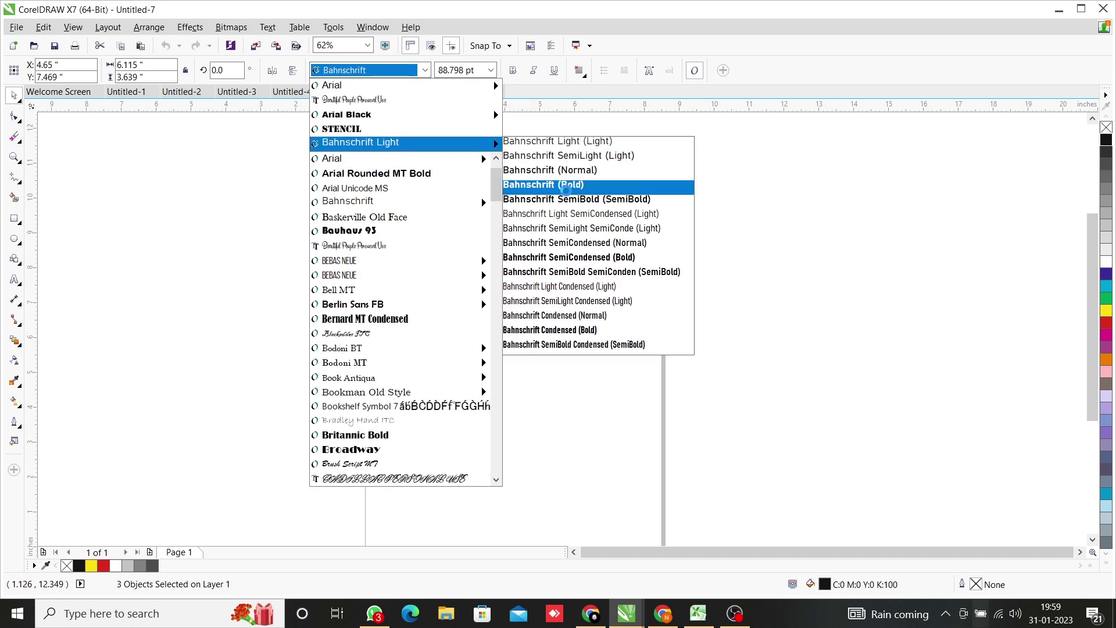
click(565, 169)
drag(517, 289, 481, 237)
Change the font of the three selected text lines to Arial Narrow (Normal).
click(404, 70)
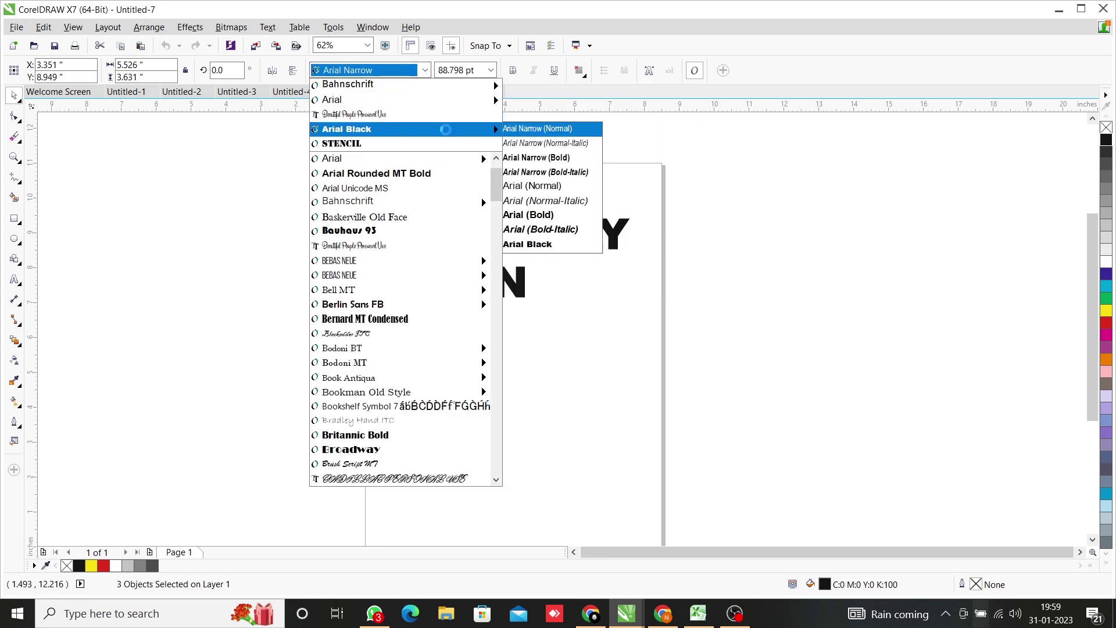
click(526, 128)
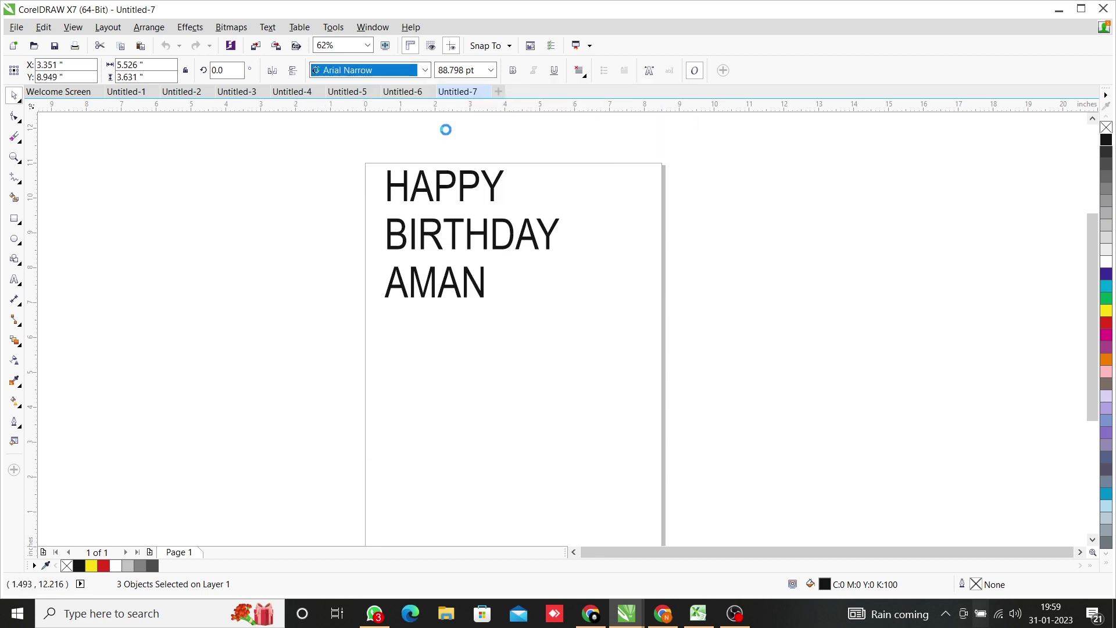
Set the three text lines to the Arial Black font.
click(404, 70)
click(378, 142)
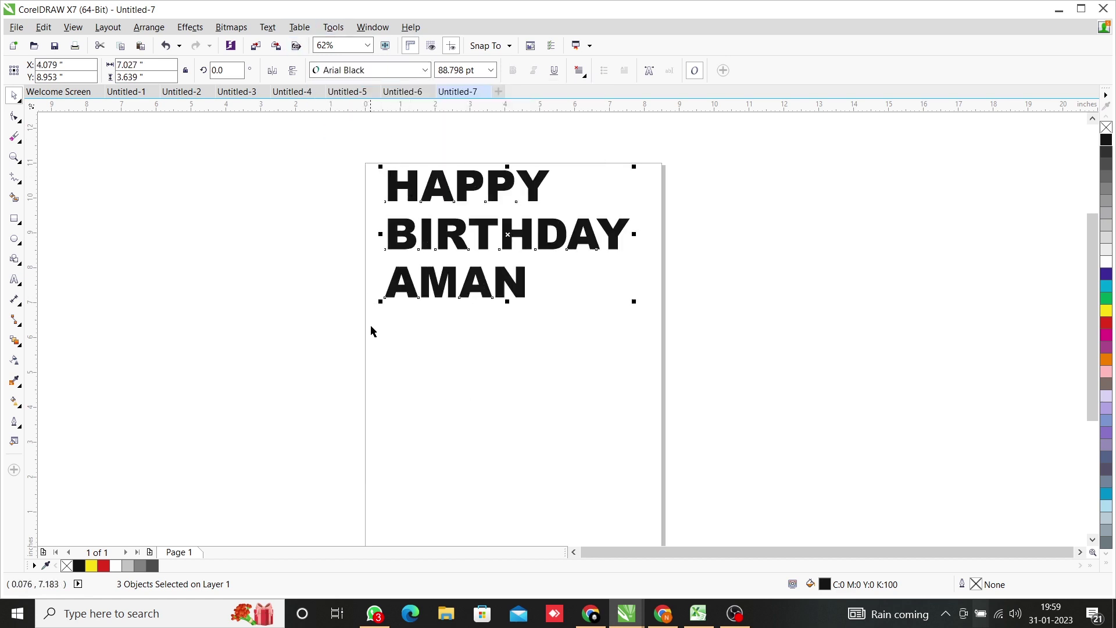
click(388, 358)
mouse_move(381, 154)
mouse_down()
mouse_move(742, 380)
mouse_move(742, 368)
mouse_up()
key(Delete)
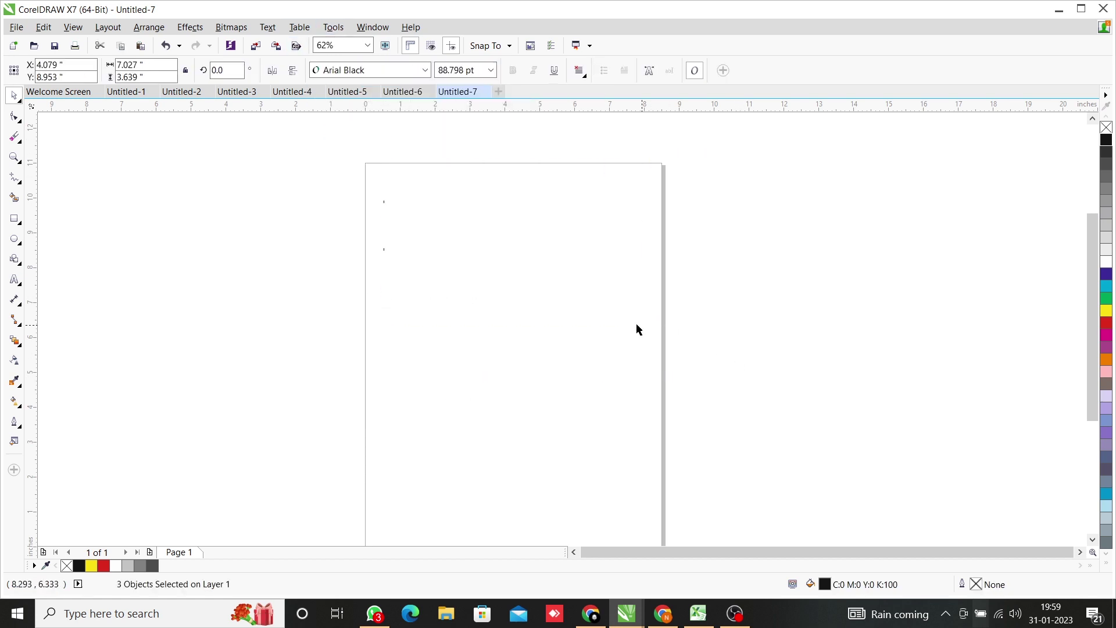
click(15, 279)
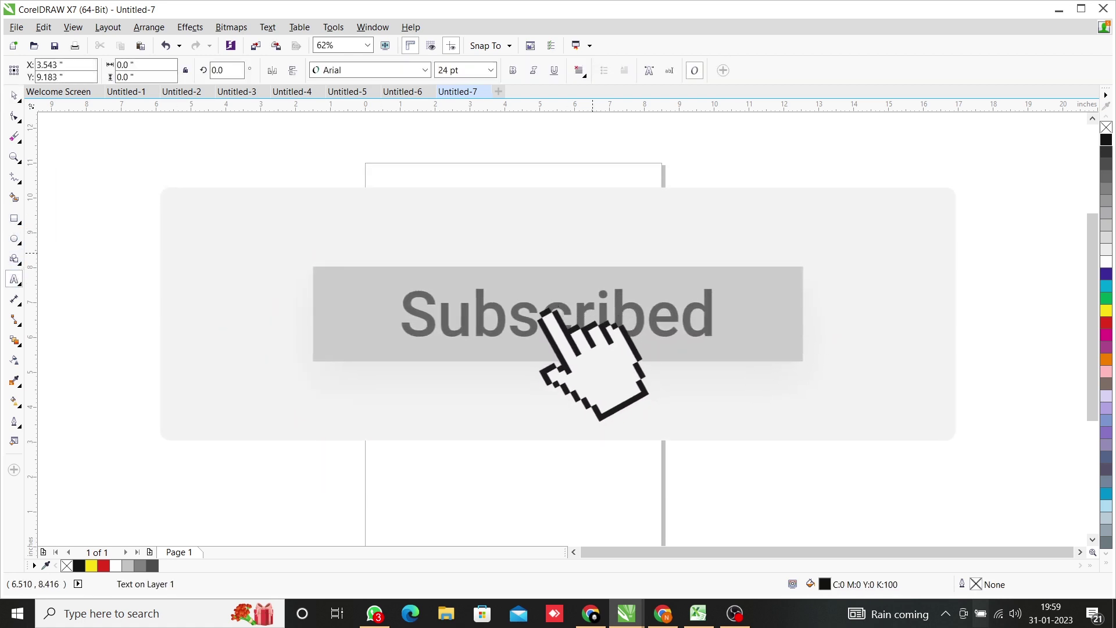
key(ctrl+z)
key(Escape)
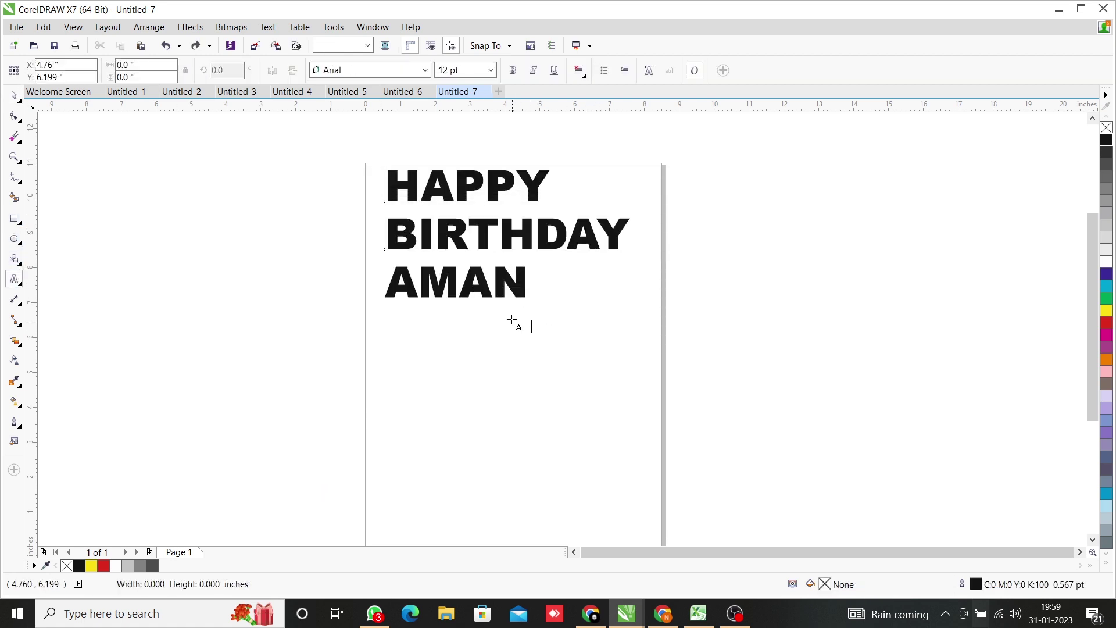
key(space)
Move the name line up under BIRTHDAY and center-align the three text lines horizontally with each other.
drag(474, 290, 512, 286)
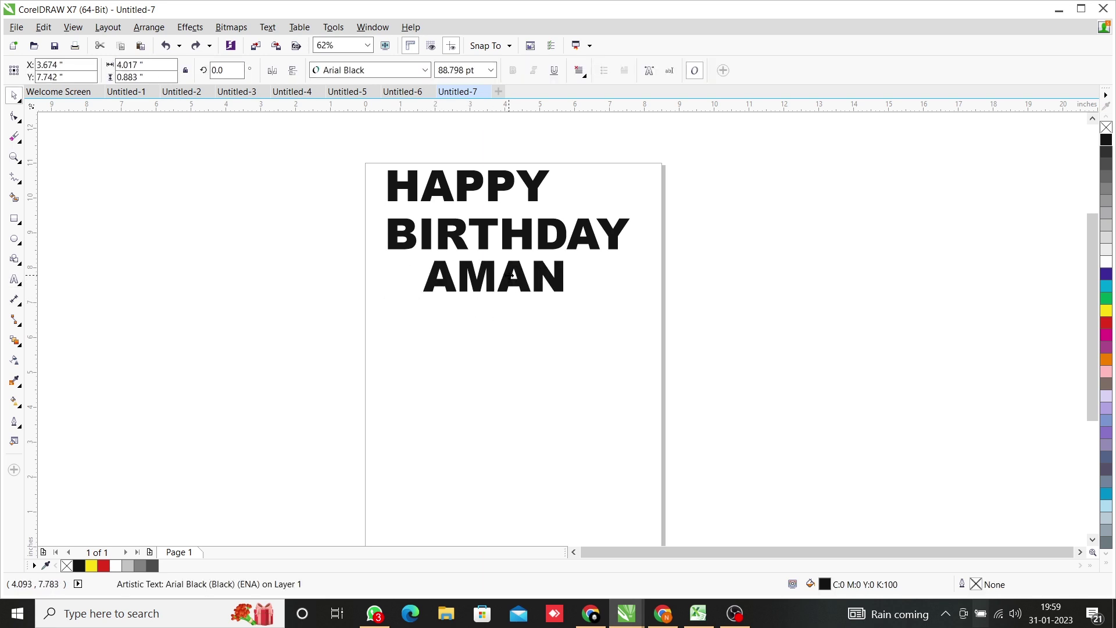
drag(355, 157, 694, 271)
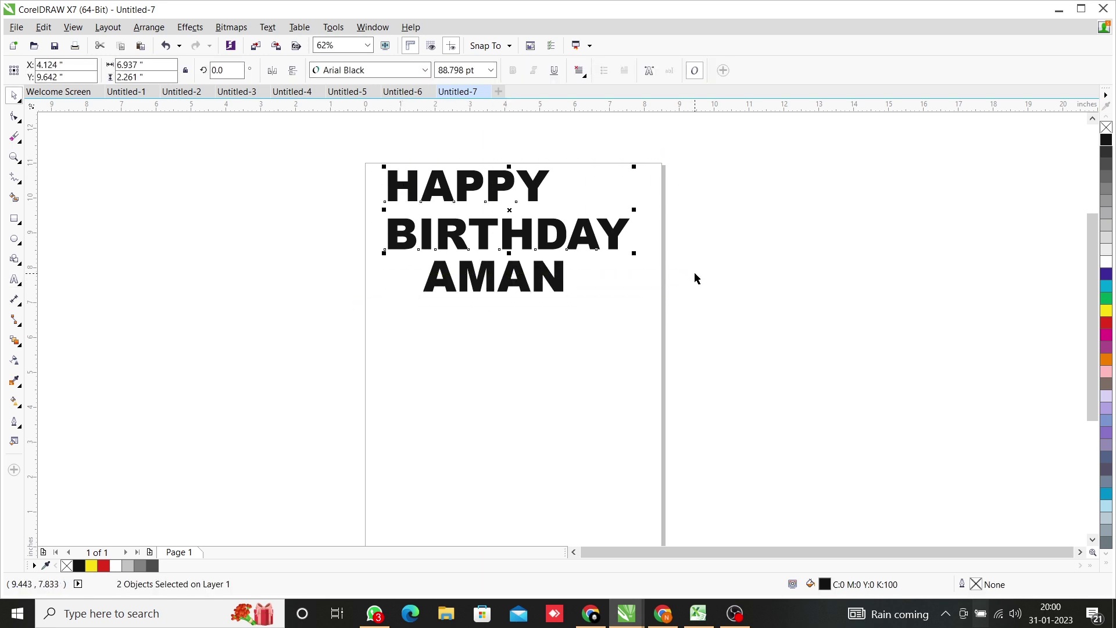
key(c)
key(Escape)
drag(317, 155, 651, 337)
key(c)
key(Escape)
Move the three aligned text lines to the page's horizontal middle and fill them with yellow.
drag(309, 145, 636, 332)
drag(538, 231, 542, 231)
key(Escape)
drag(302, 140, 695, 351)
drag(469, 233, 519, 233)
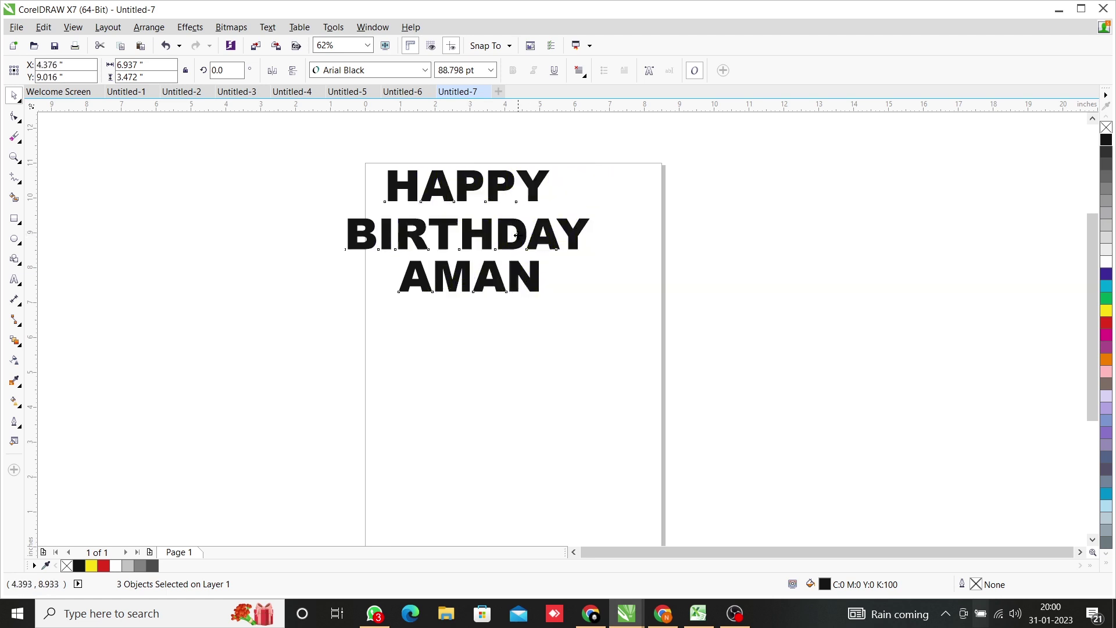
click(1106, 311)
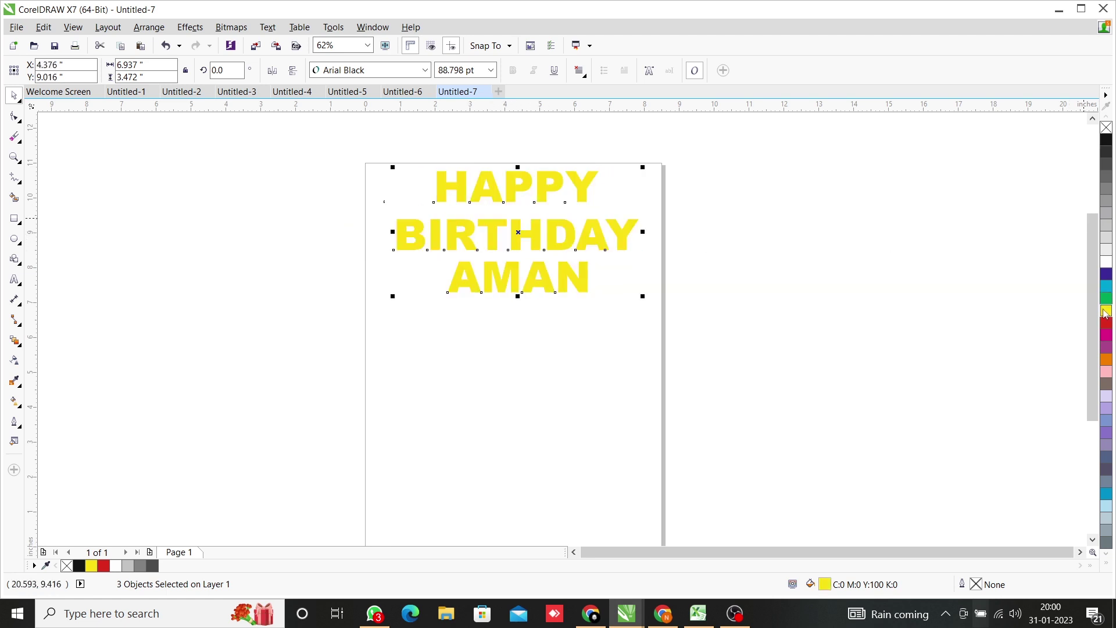
click(607, 352)
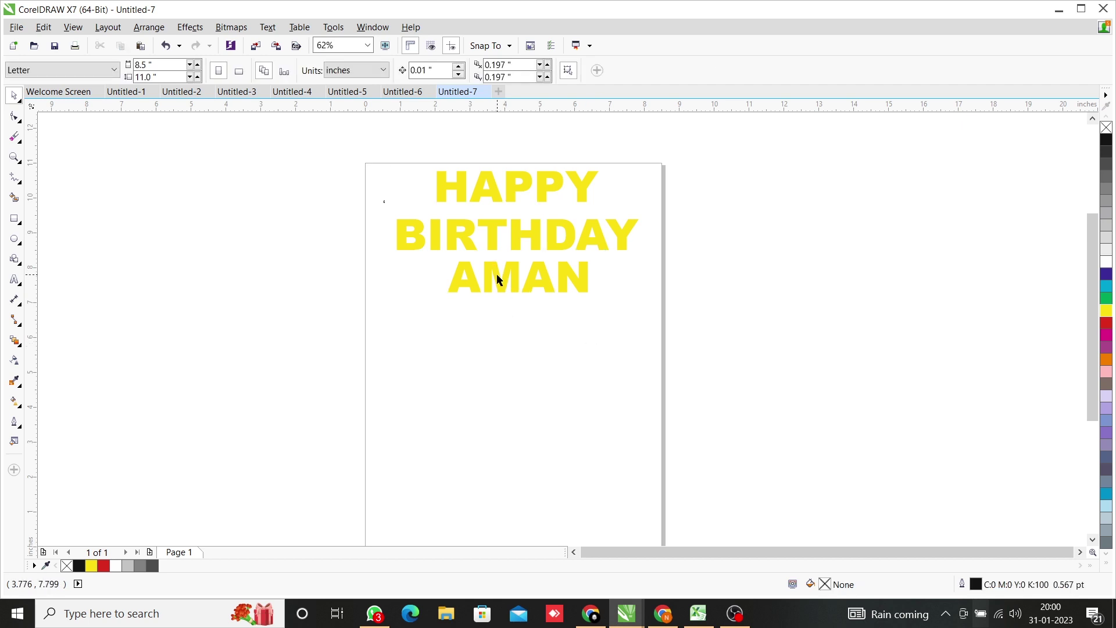
Shift the name line slightly down to even the line spacing and give all three lines a black outline.
click(499, 280)
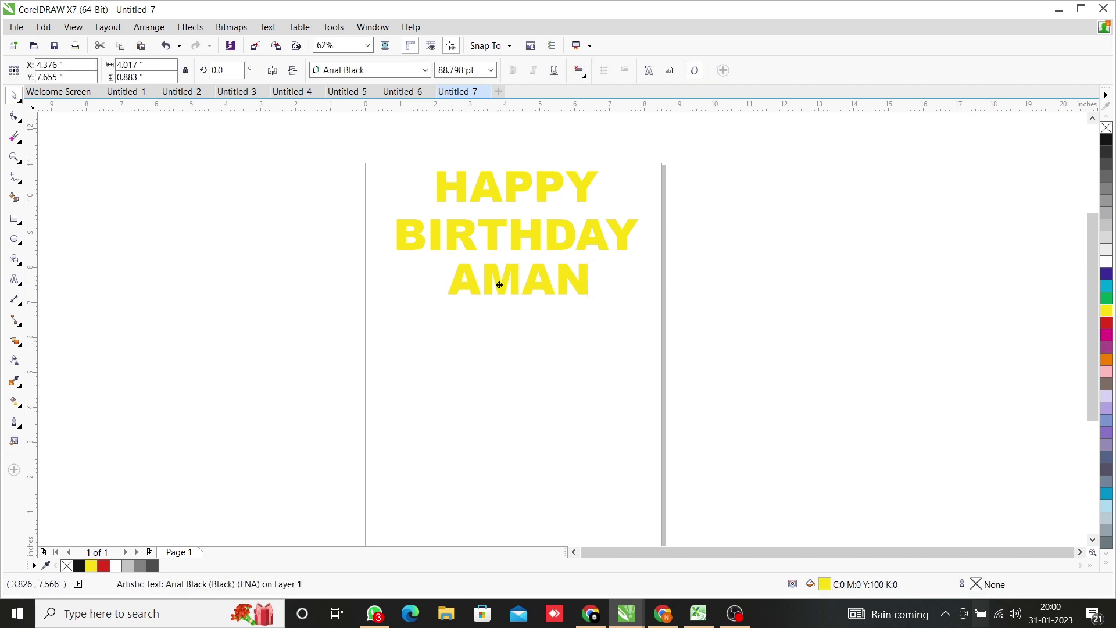
click(601, 344)
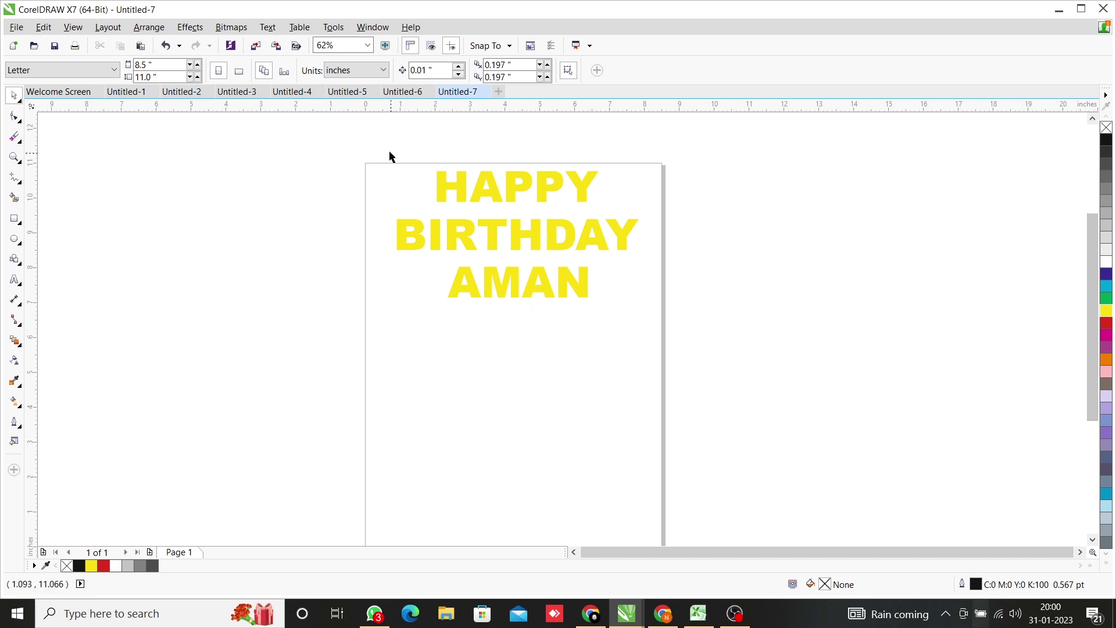
drag(388, 151, 674, 322)
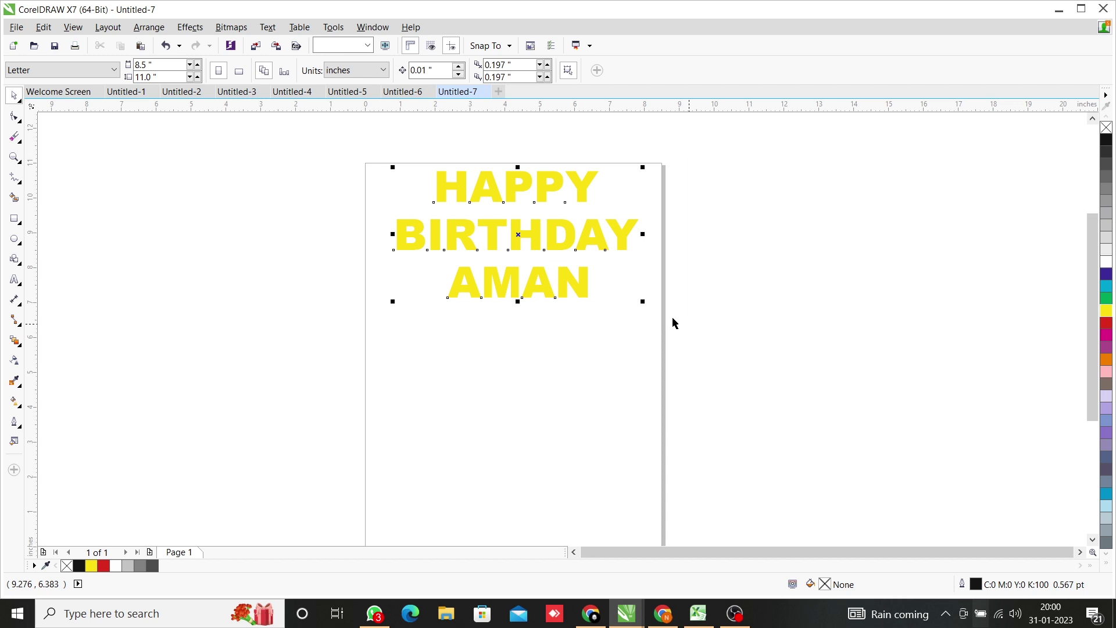
right_click(1107, 140)
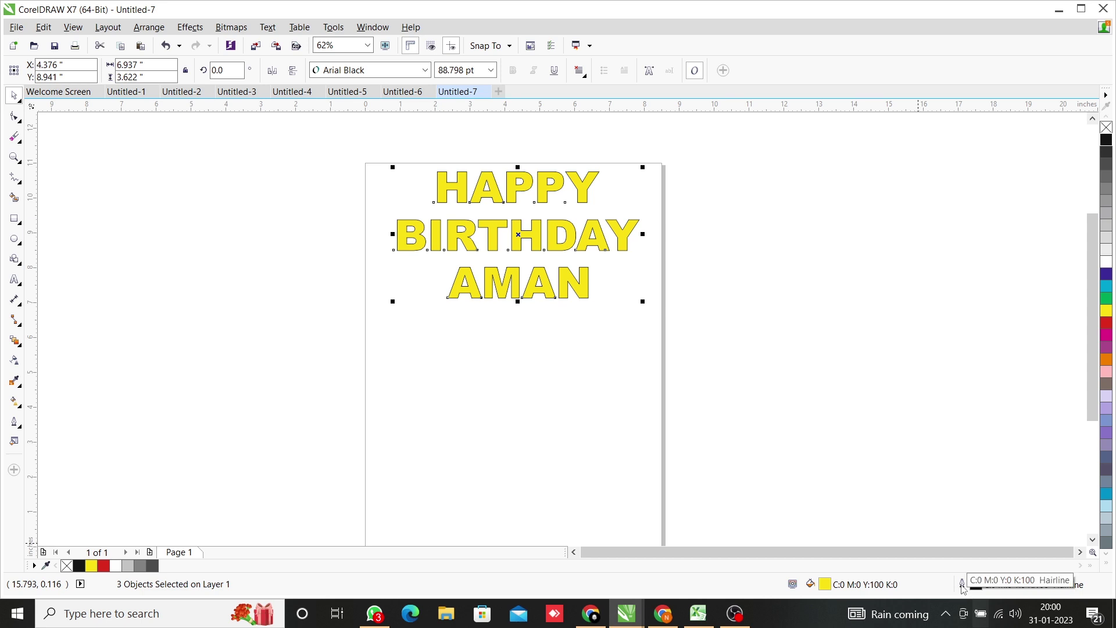
Open a new window of the Untitled-7 document.
click(329, 29)
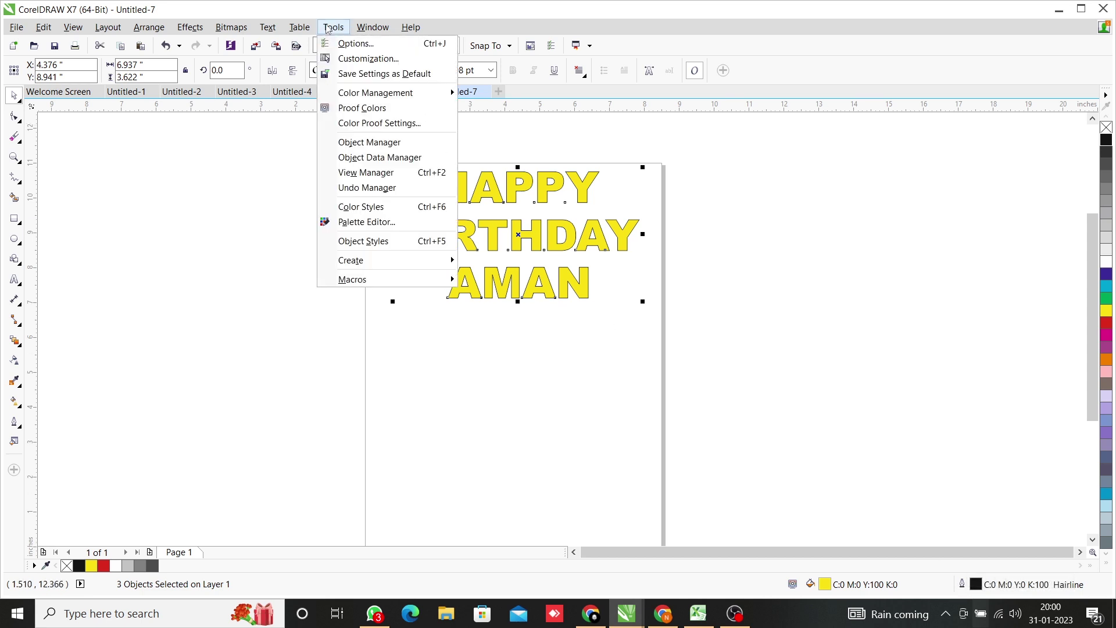
click(329, 29)
click(334, 29)
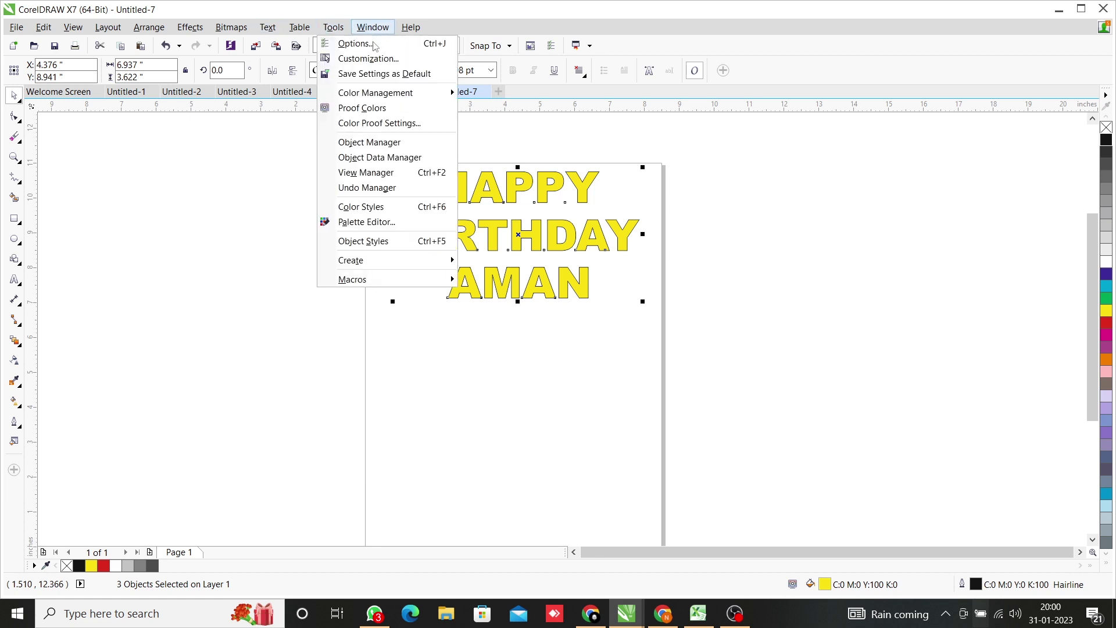
click(379, 43)
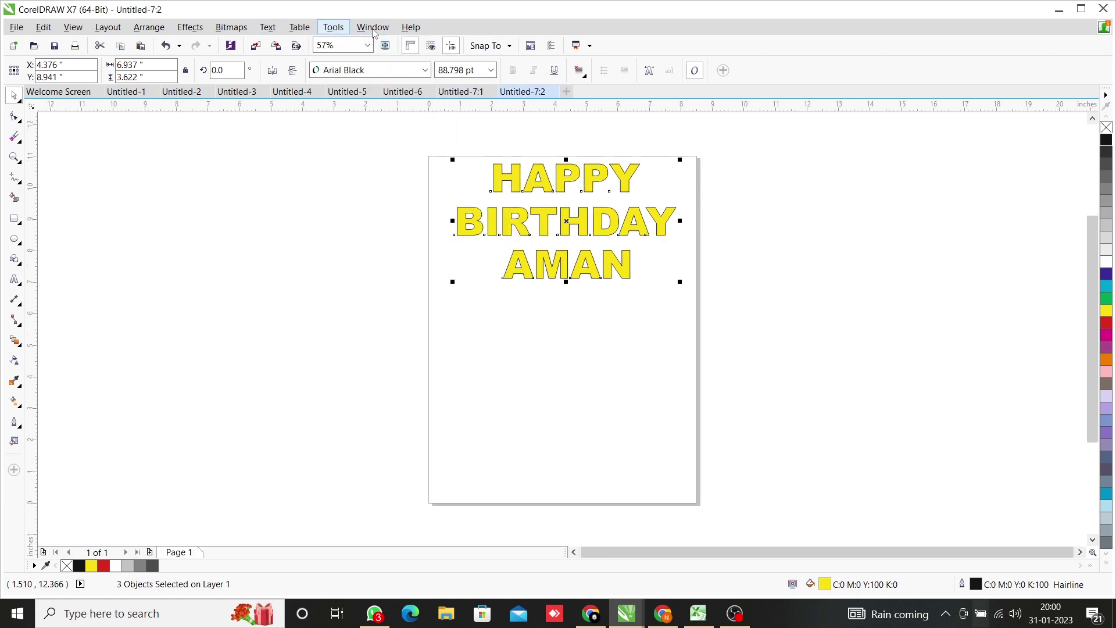
Switch the workspace to Lite and close the Hints docker.
click(373, 29)
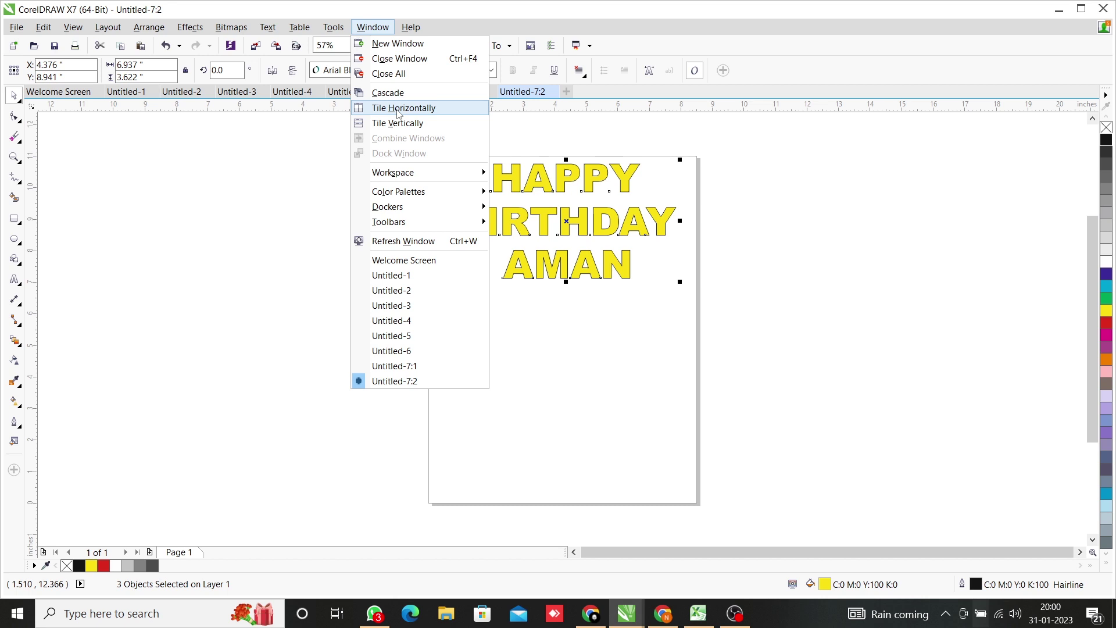
mouse_move(418, 180)
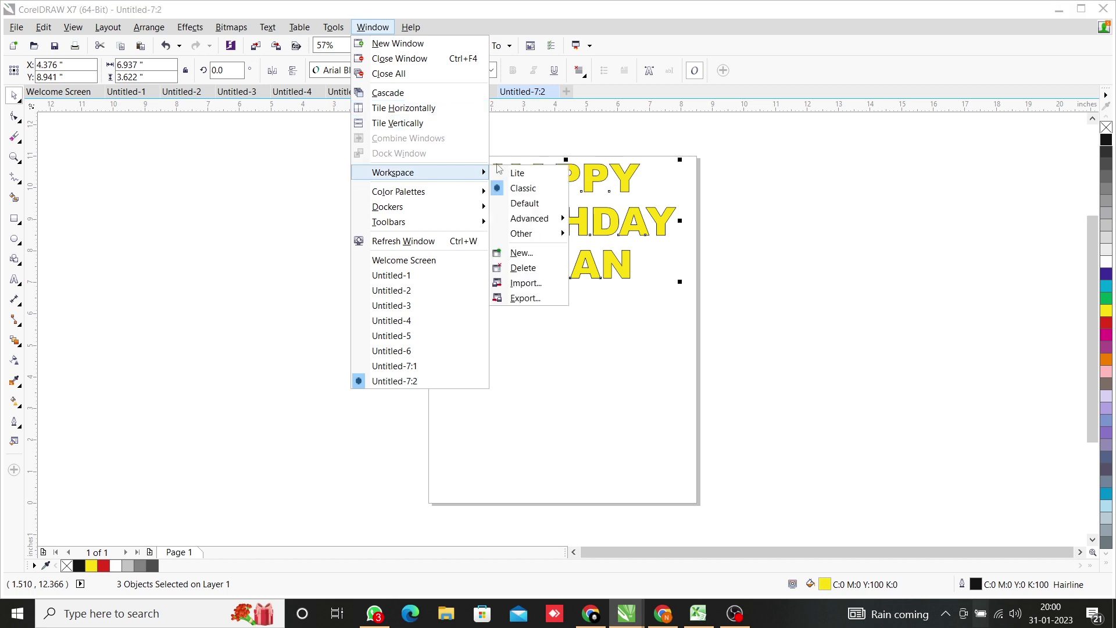
click(516, 174)
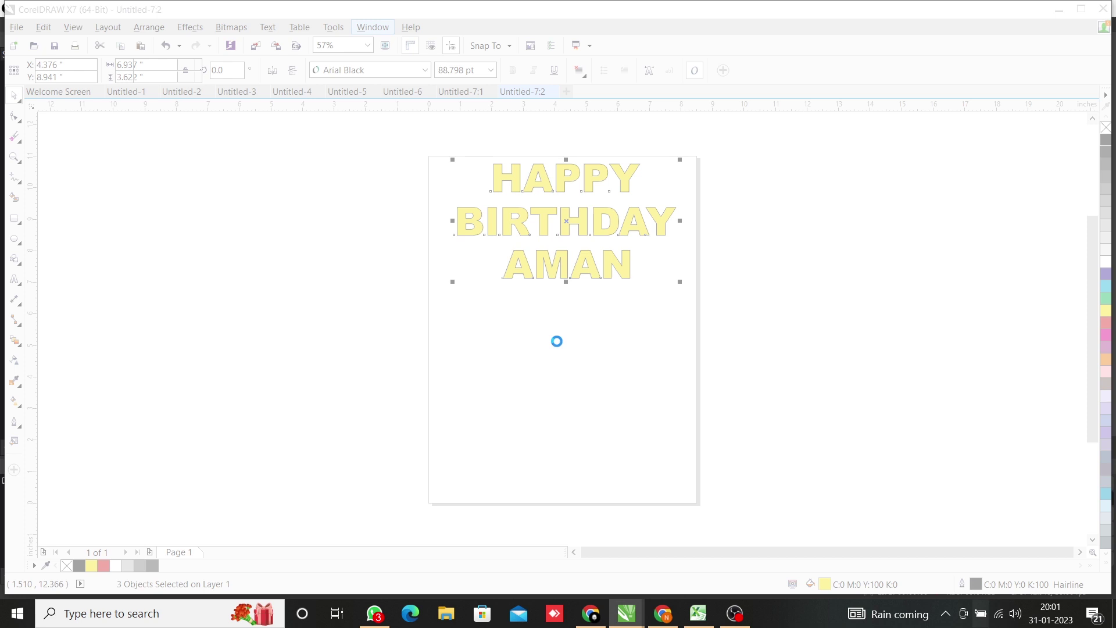
click(559, 348)
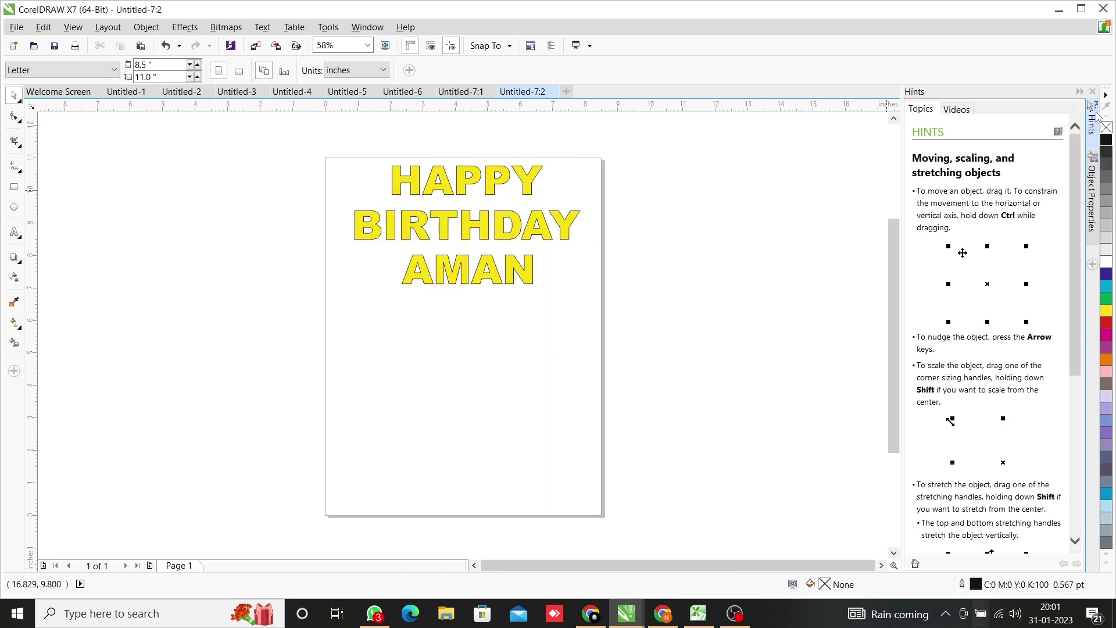
click(1092, 92)
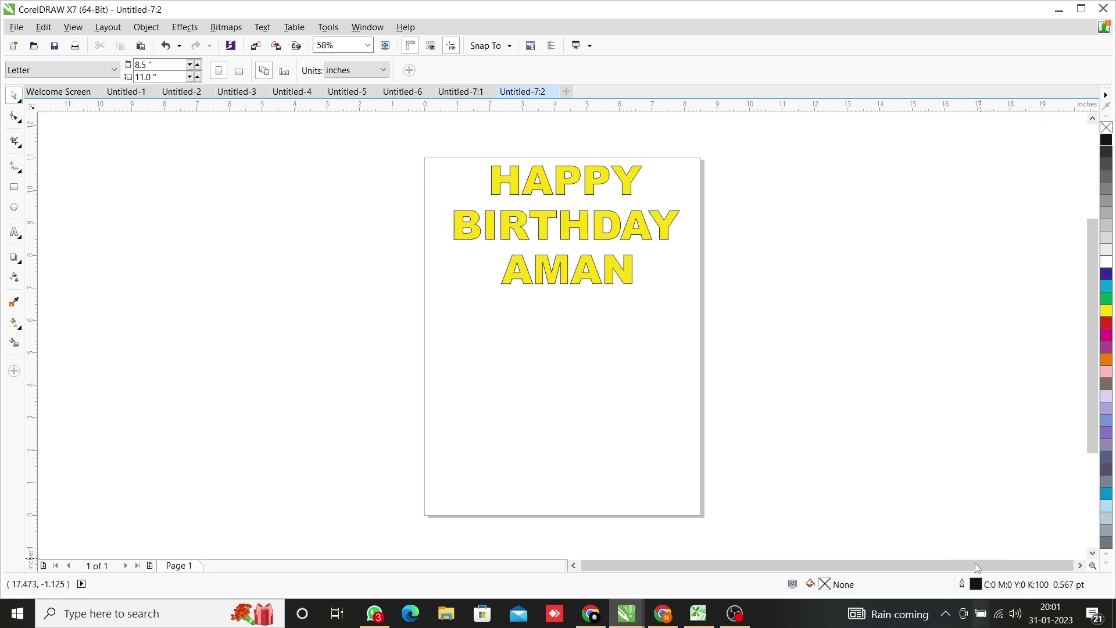
double_click(962, 585)
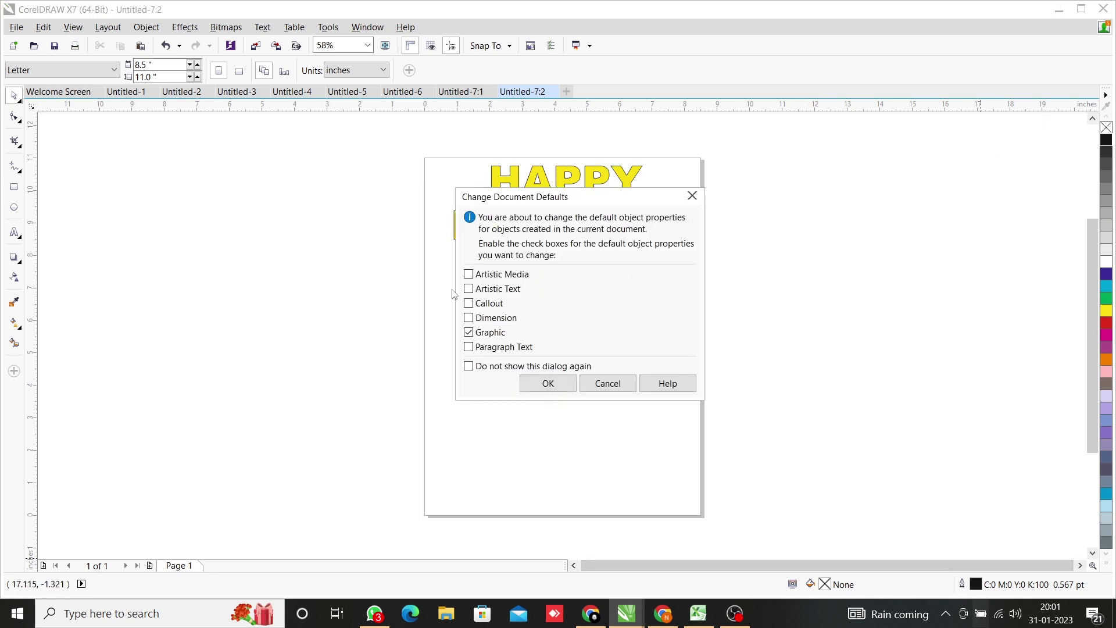
click(561, 385)
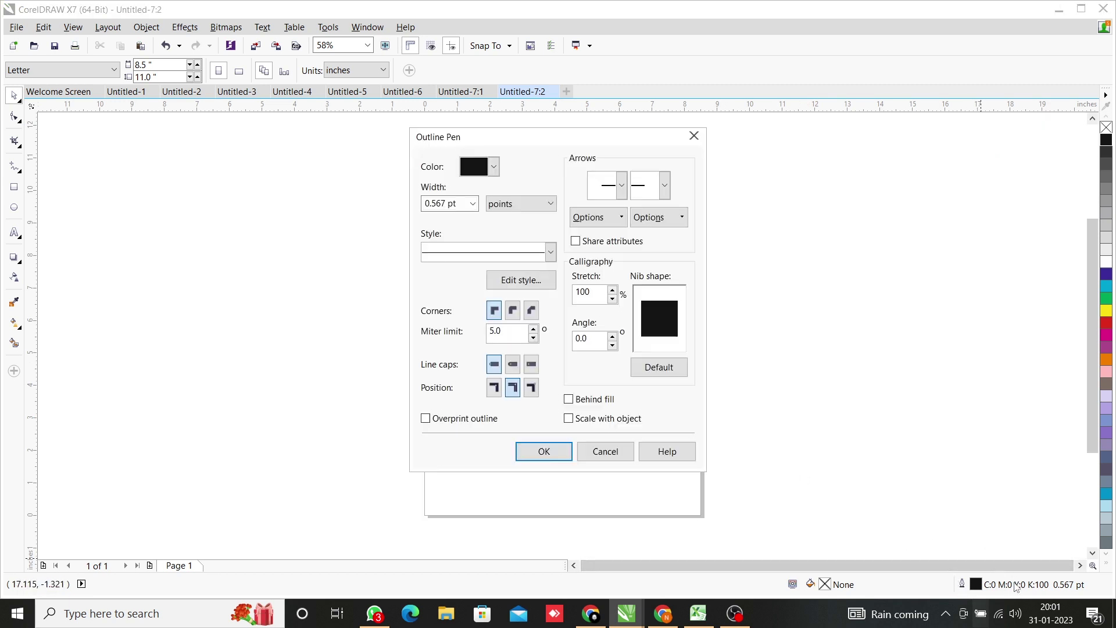
click(599, 450)
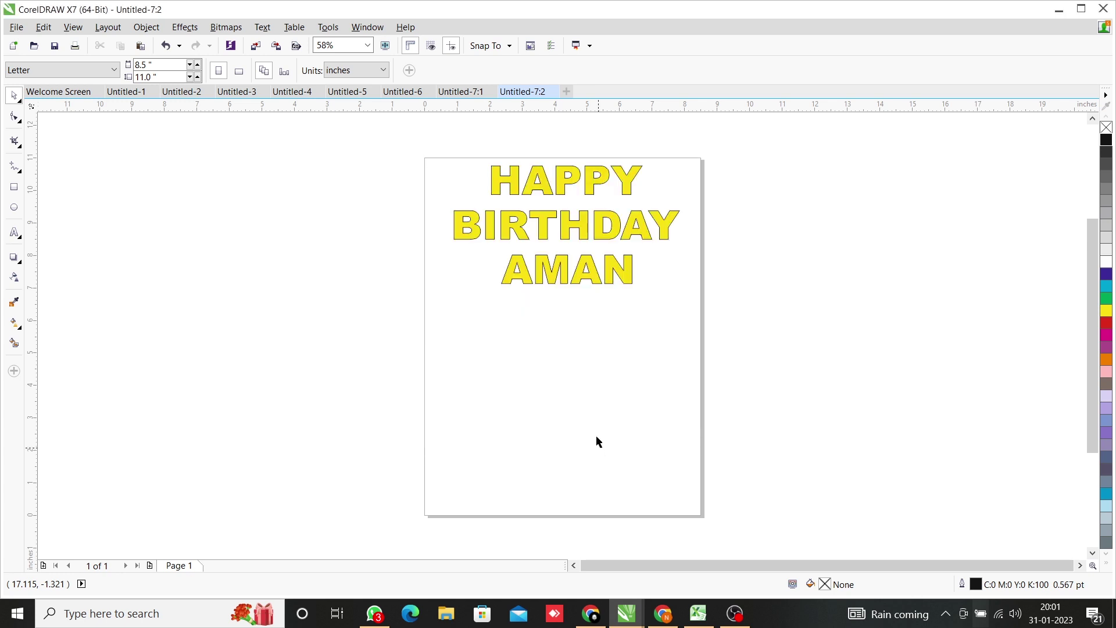
Open the Outline Pen settings for the three text lines and choose an outline width of 36.0 pt.
drag(438, 155, 704, 367)
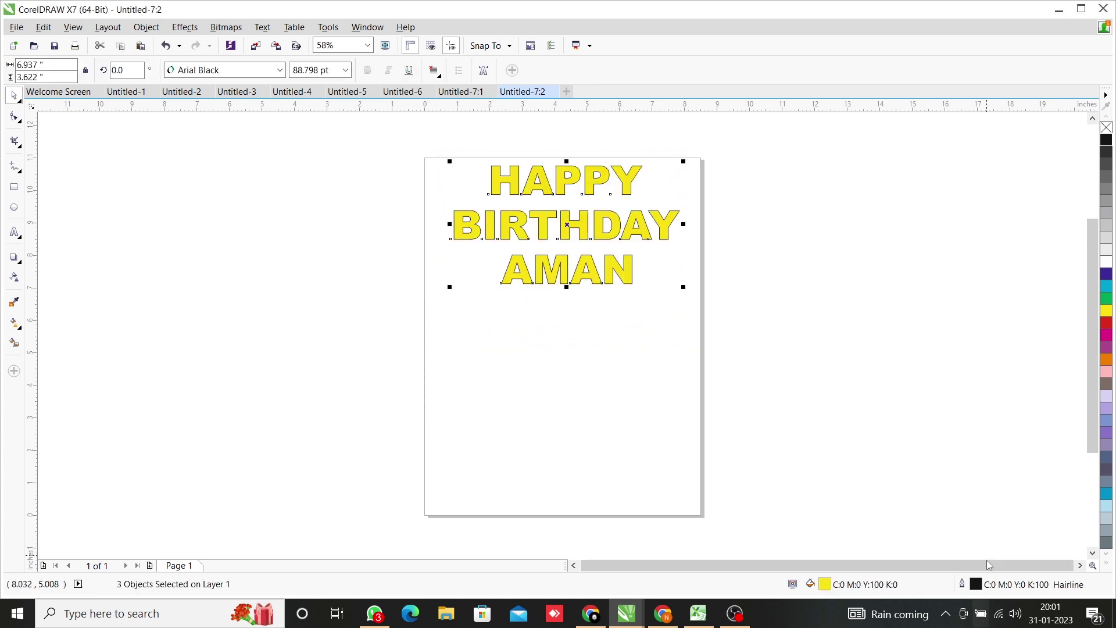
double_click(962, 585)
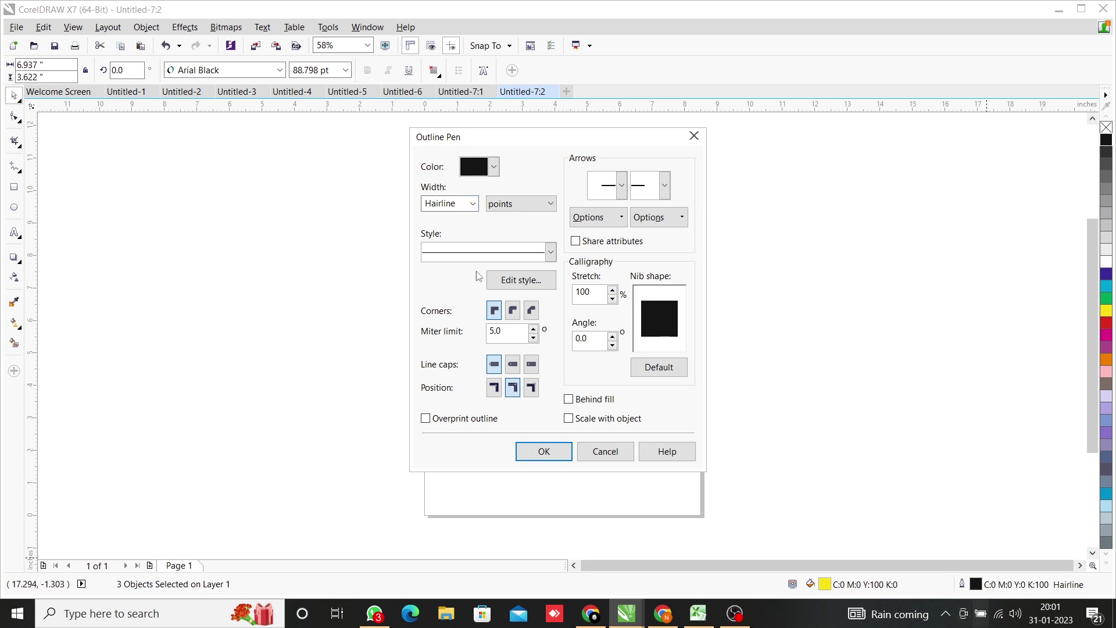
click(473, 204)
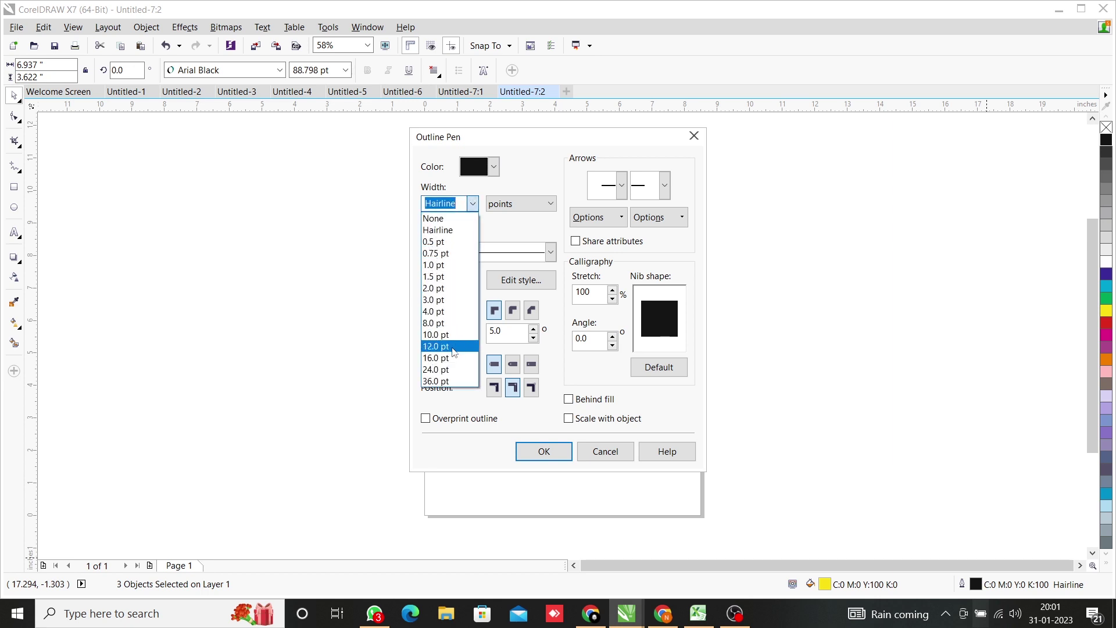
click(448, 381)
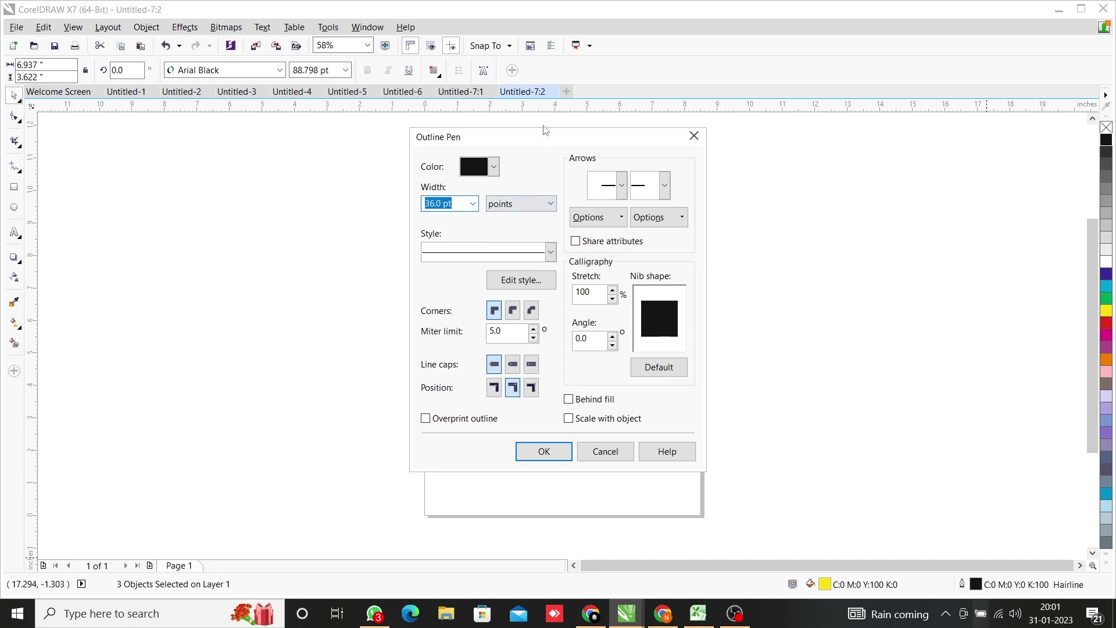
drag(545, 130, 798, 133)
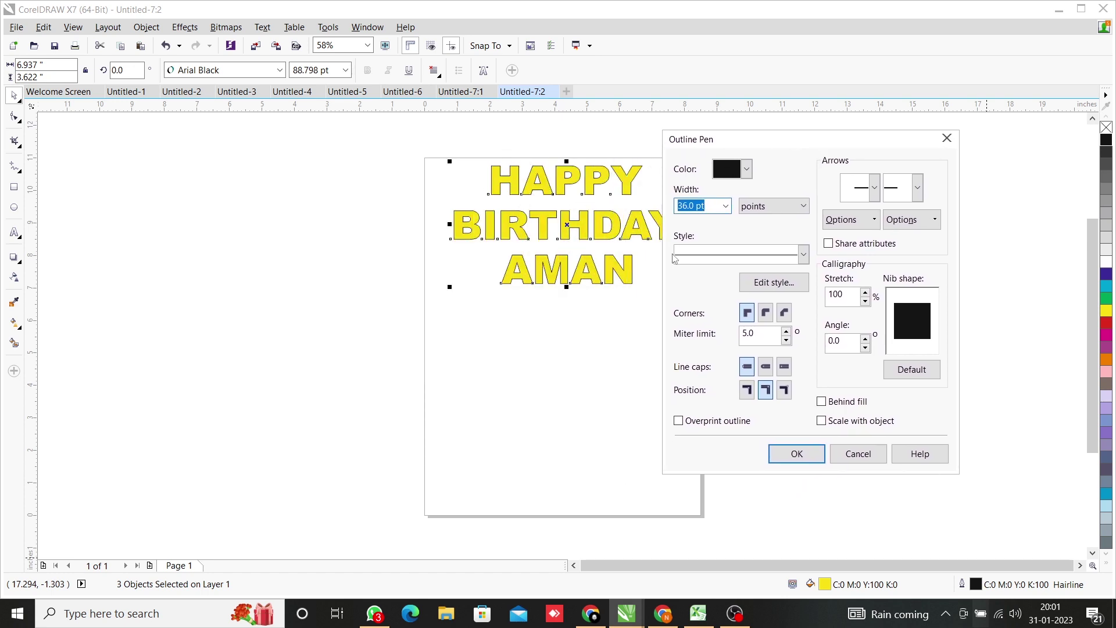
click(747, 172)
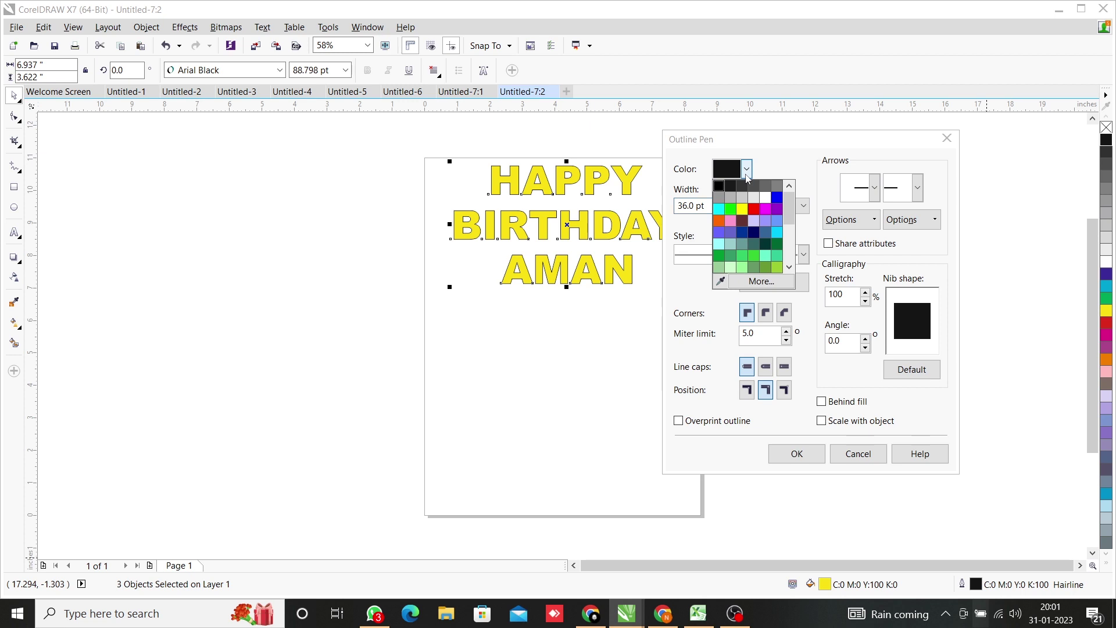
click(747, 173)
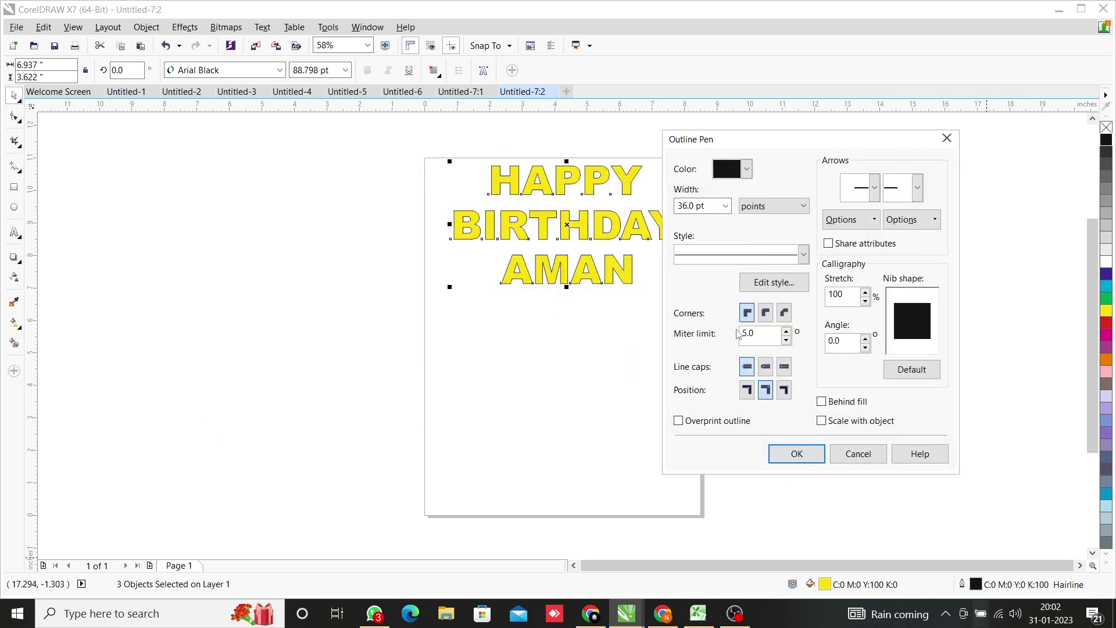
Set the outline to round corners with Overprint outline and Behind fill enabled, and apply it to the three text lines.
click(764, 317)
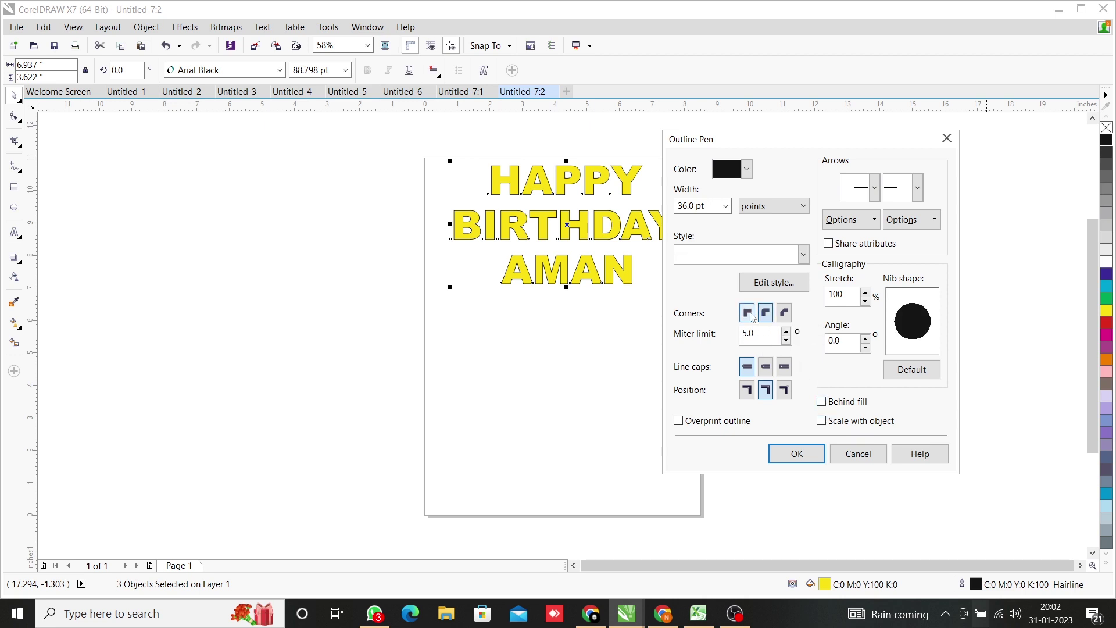
click(749, 314)
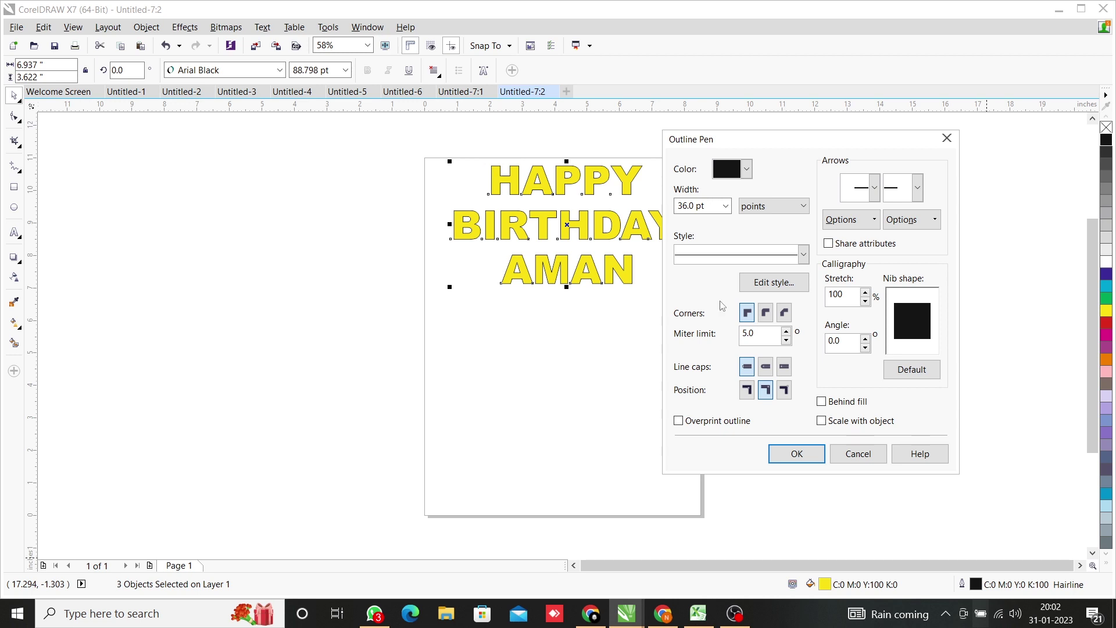
click(764, 319)
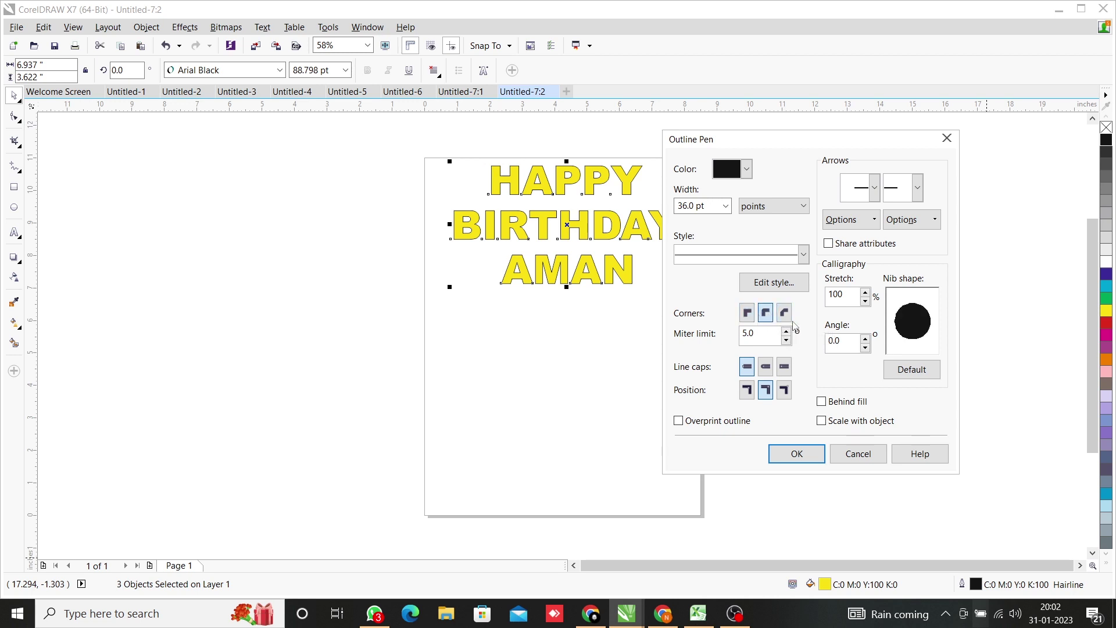
click(787, 317)
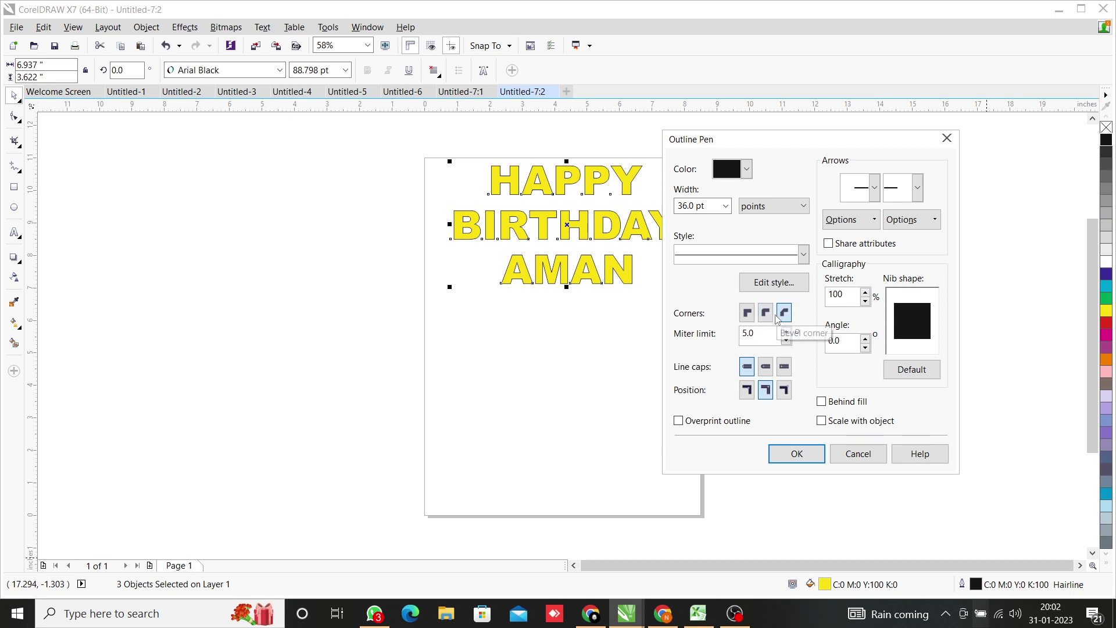
click(766, 314)
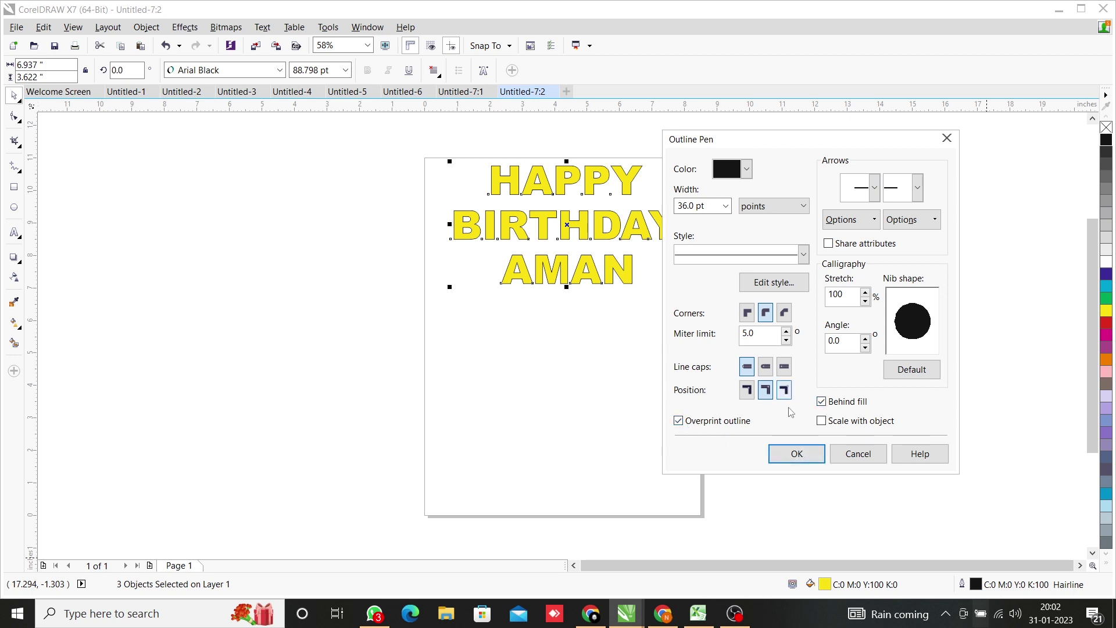
click(797, 455)
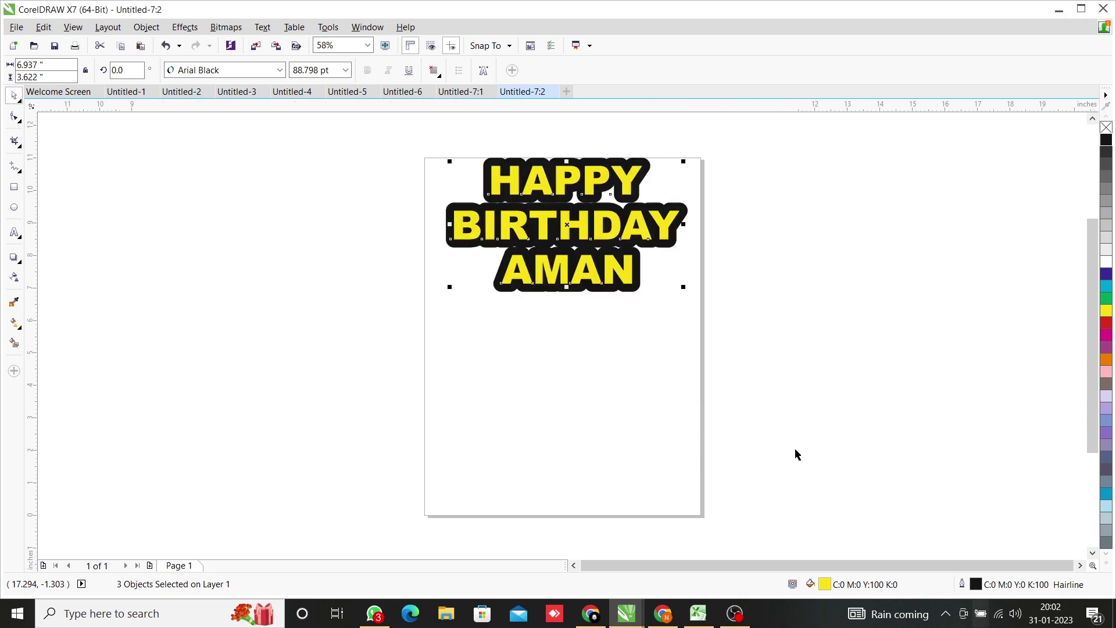
scroll(531, 213, up, 2)
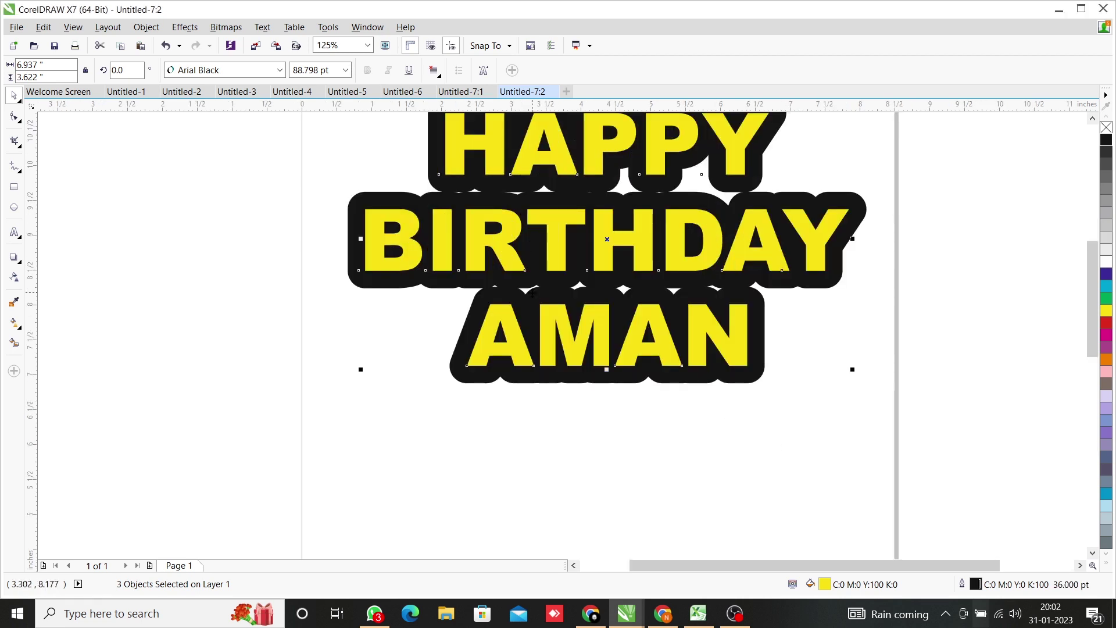
Move the BIRTHDAY line and the name line slightly upward so the thick black outlines of the three lines overlap.
scroll(532, 299, down, 2)
click(422, 251)
drag(419, 240, 721, 307)
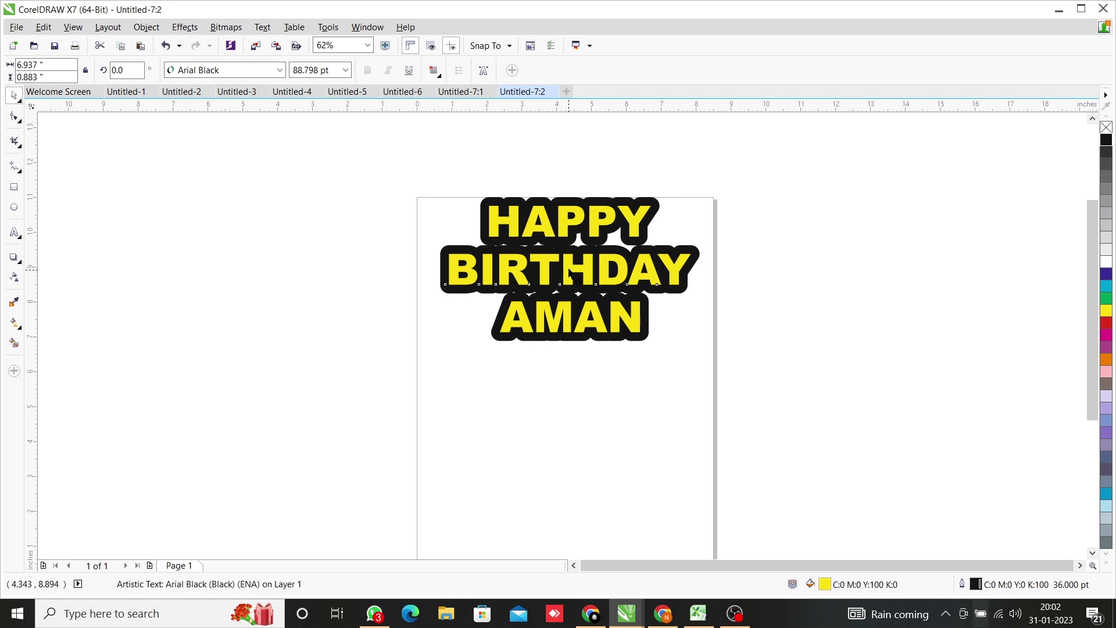
key(Up)
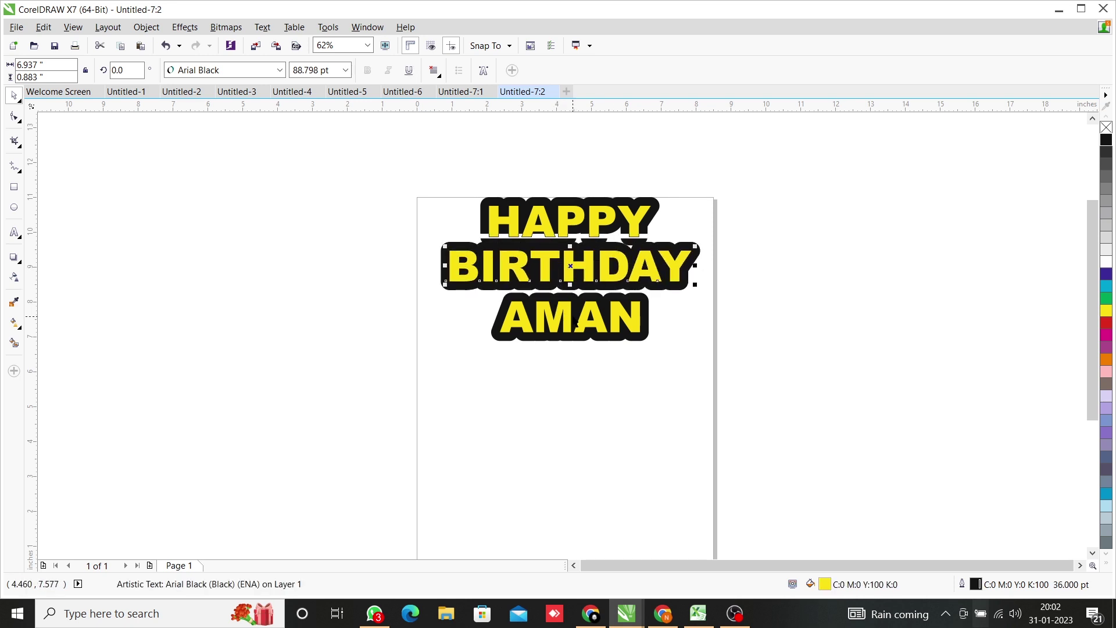
drag(569, 316, 573, 312)
click(647, 370)
scroll(582, 337, up, 2)
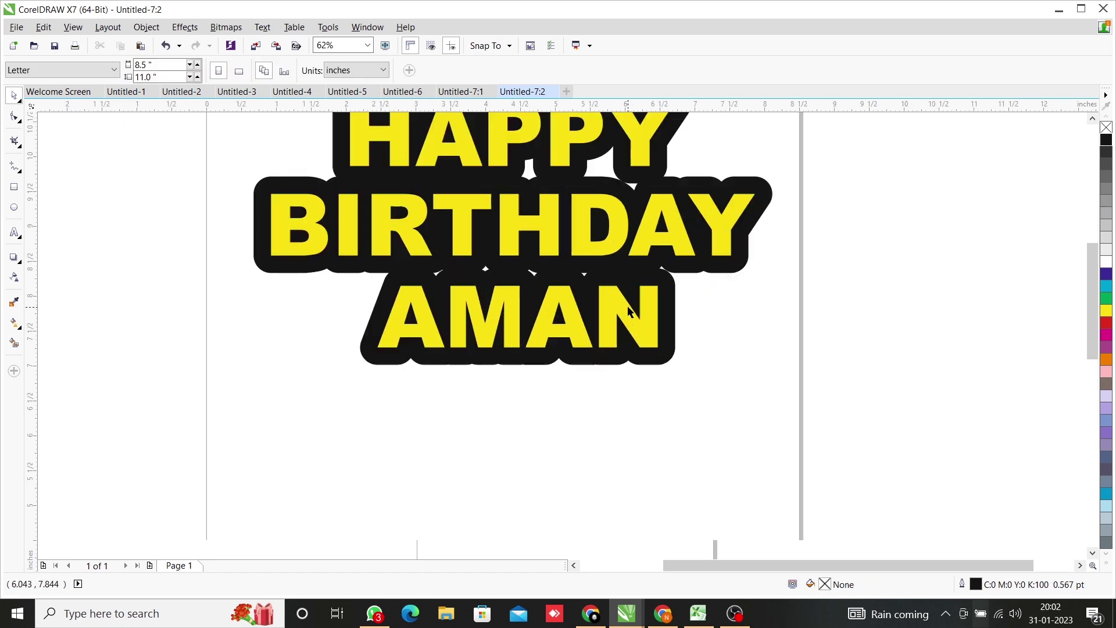
scroll(626, 309, down, 2)
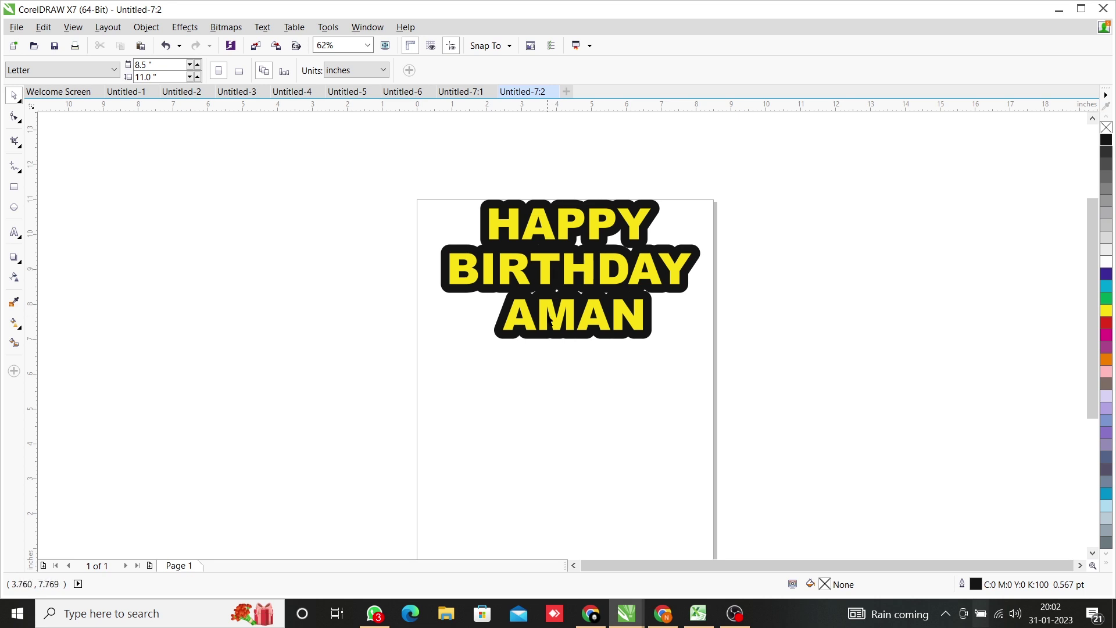
Convert the name line's thick outline to a separate object.
click(549, 320)
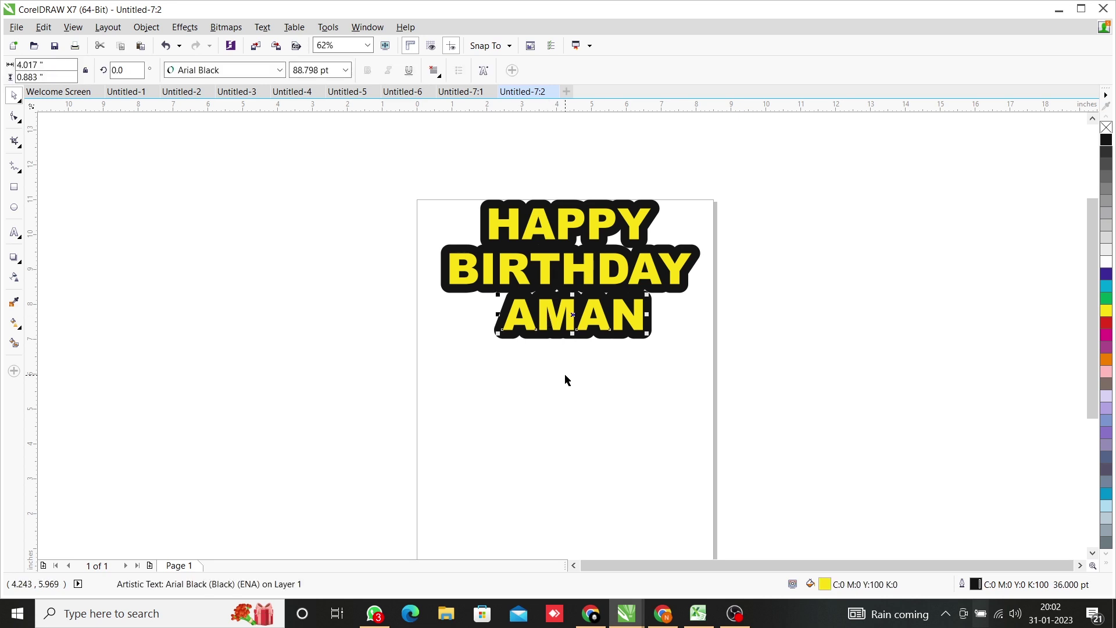
shift+click(547, 270)
shift+click(545, 222)
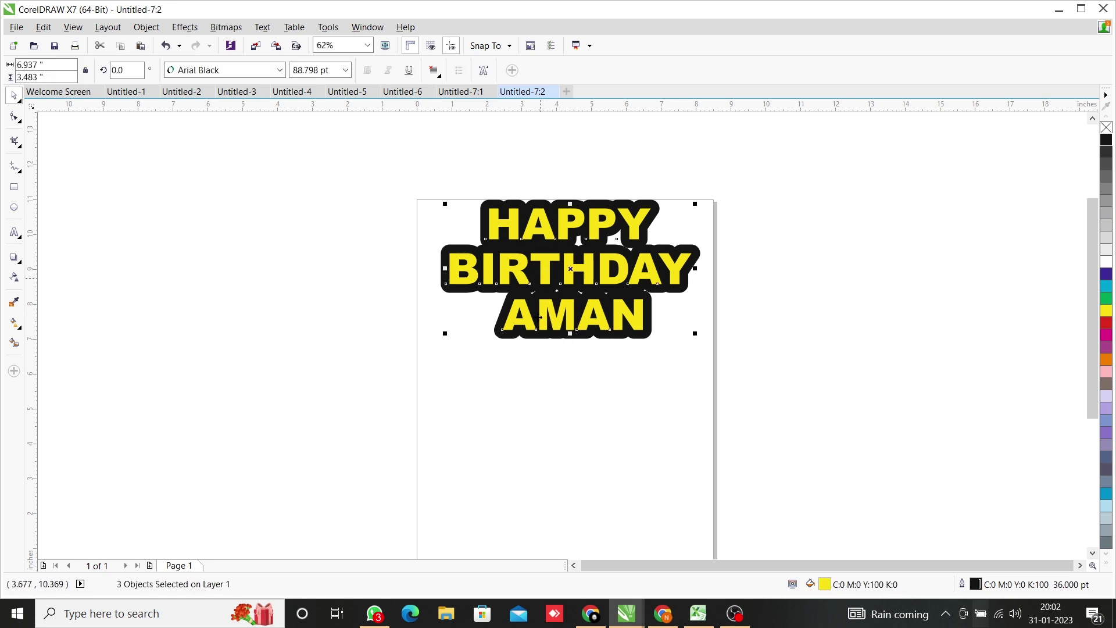
click(574, 372)
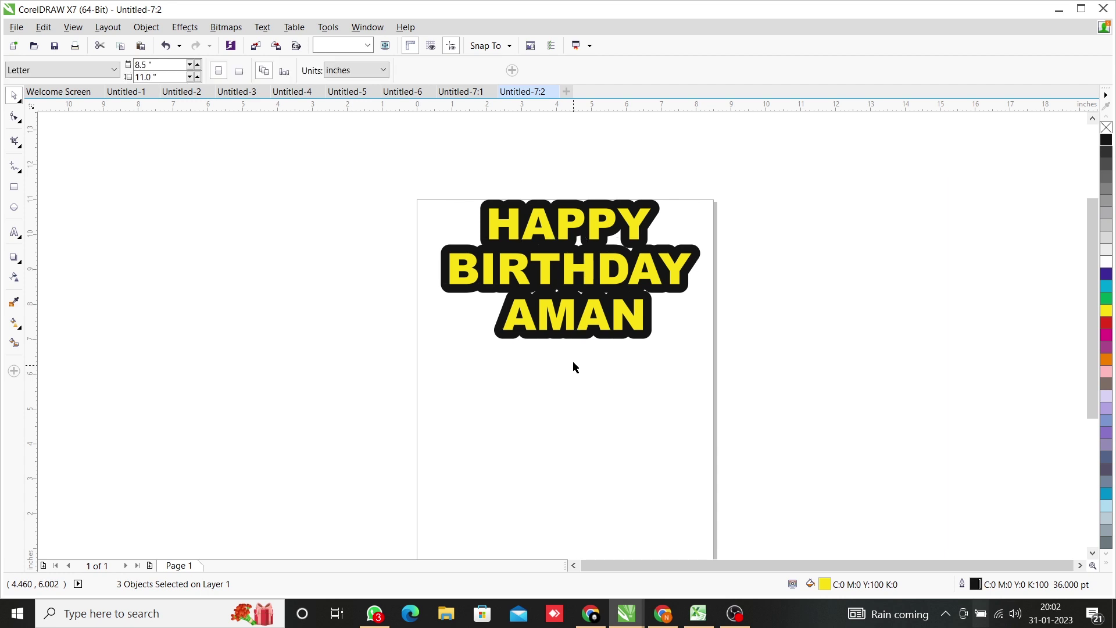
click(572, 321)
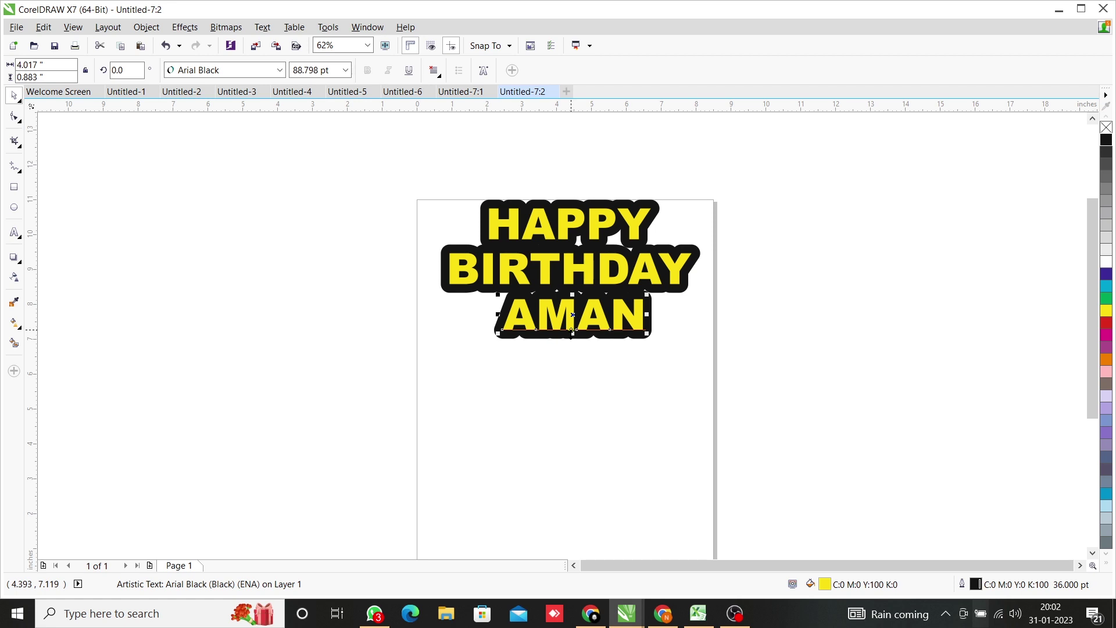
click(573, 334)
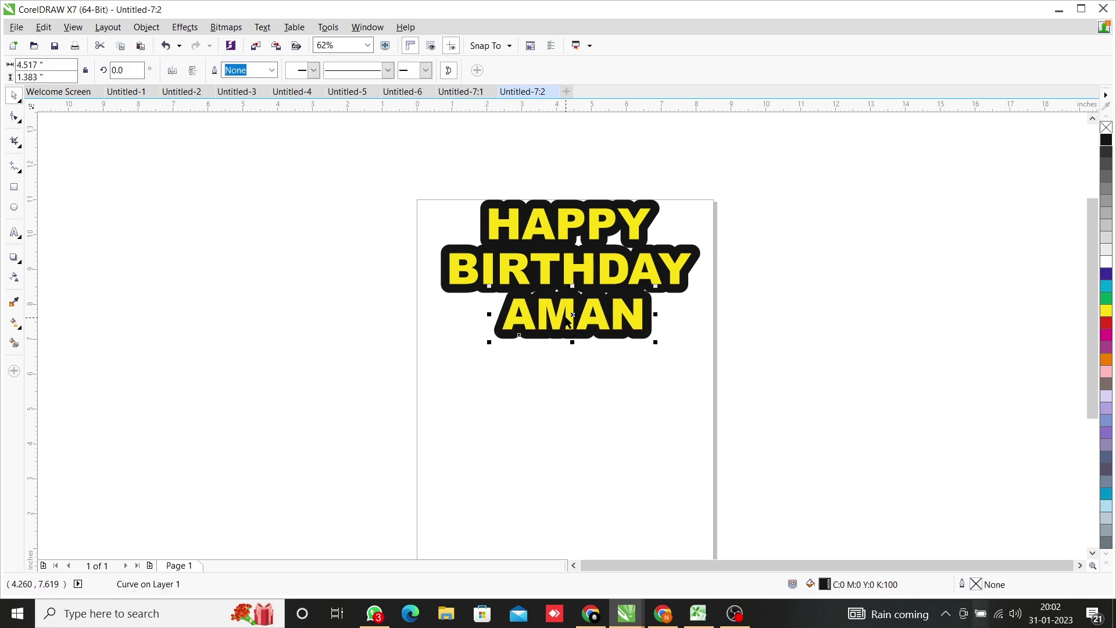
Try pulling the name text down off its black backing shape, and undo the move.
click(566, 319)
drag(567, 318, 569, 377)
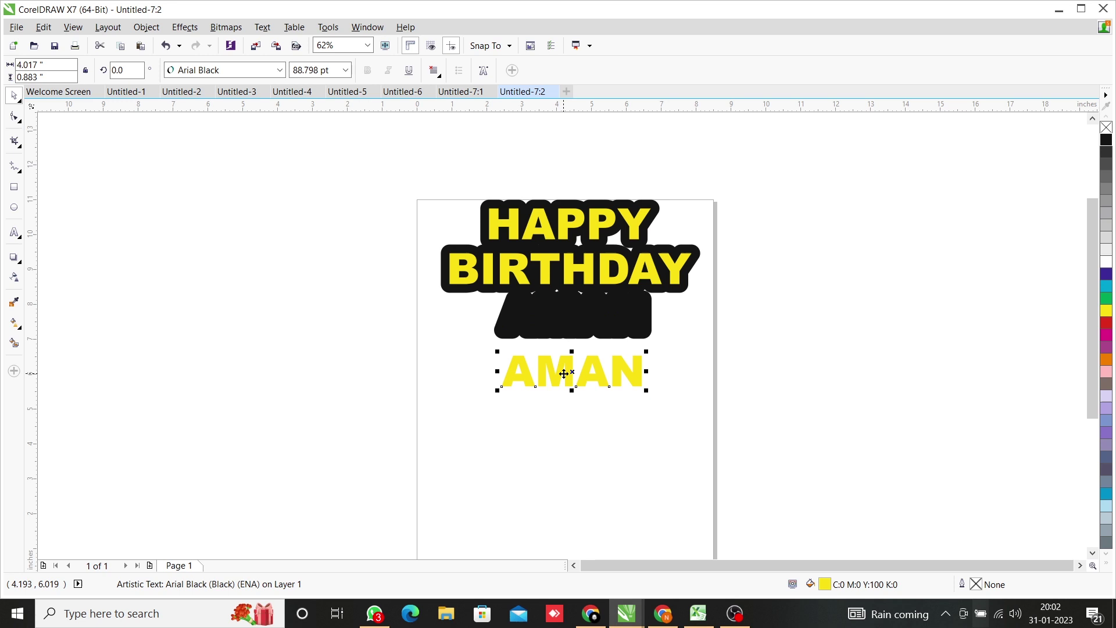
click(577, 321)
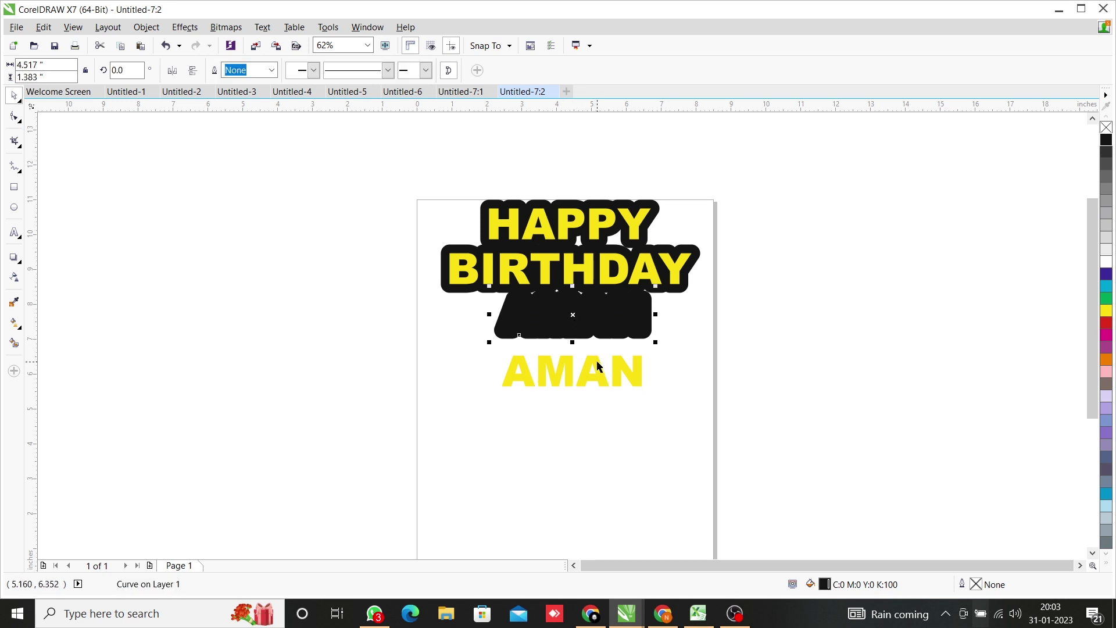
key(ctrl+z)
click(588, 391)
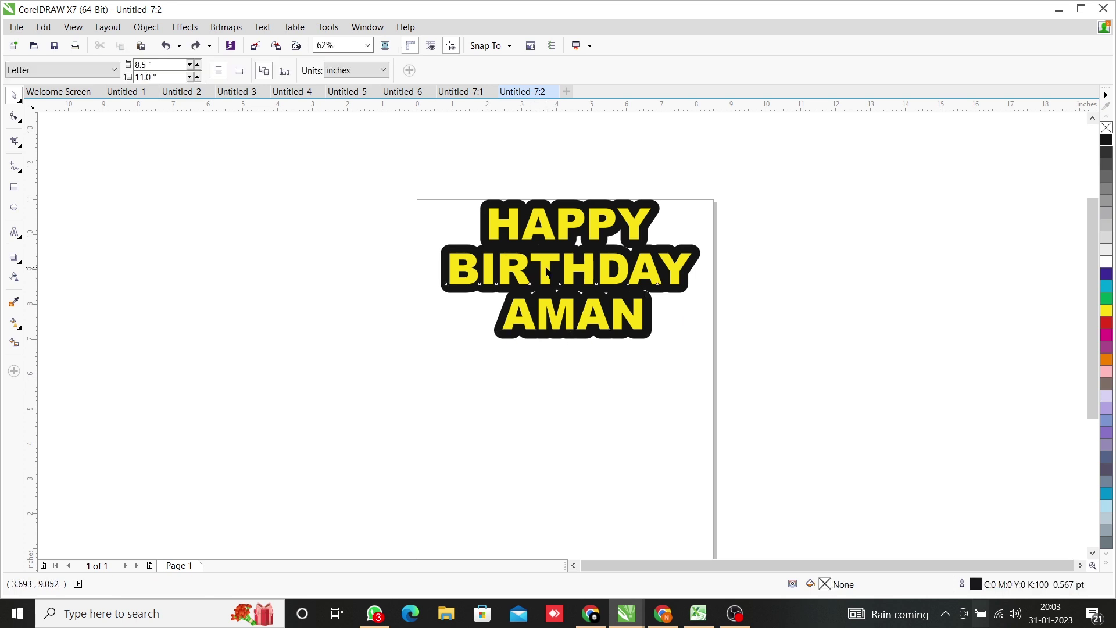
Convert the outlines of the BIRTHDAY and HAPPY lines to separate objects.
click(547, 271)
click(551, 240)
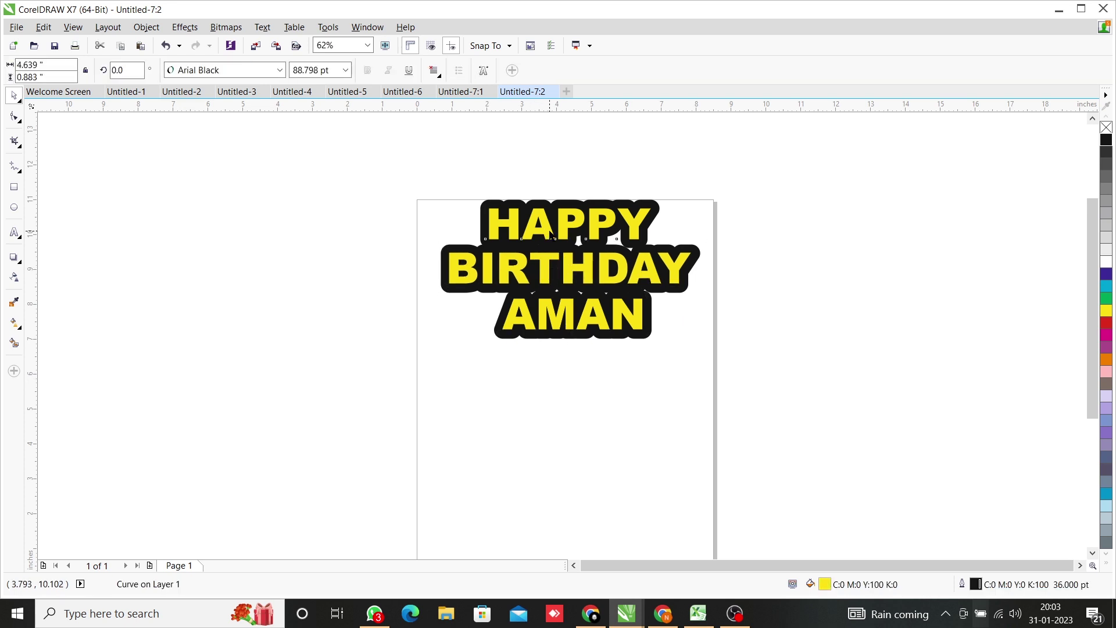
click(552, 242)
click(553, 242)
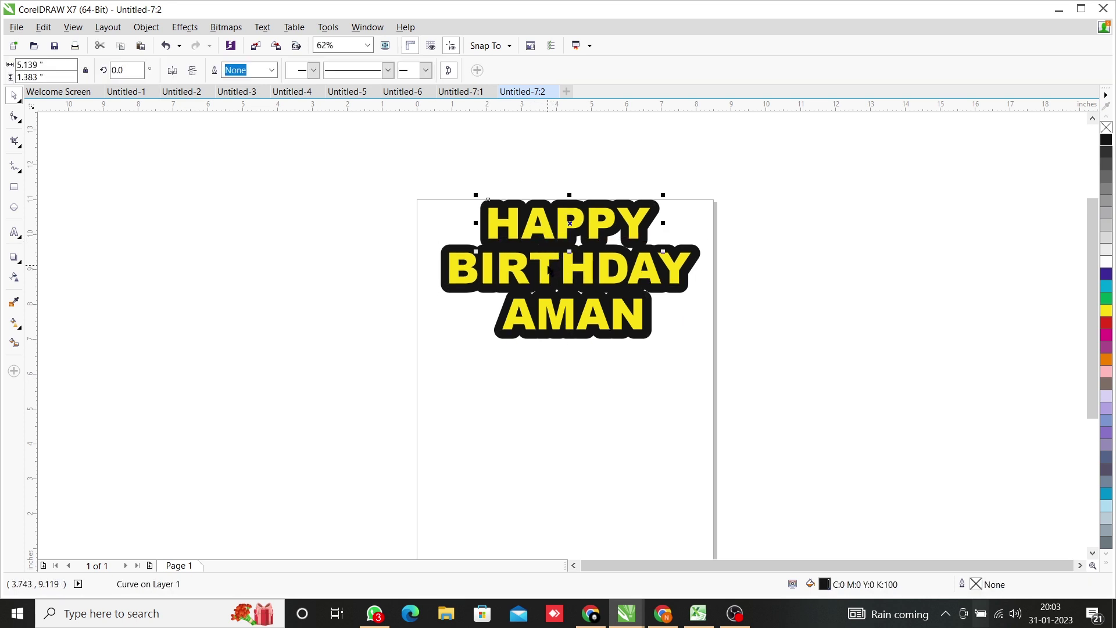
Try moving three selected objects off the page, and undo the move.
key(ctrl+a)
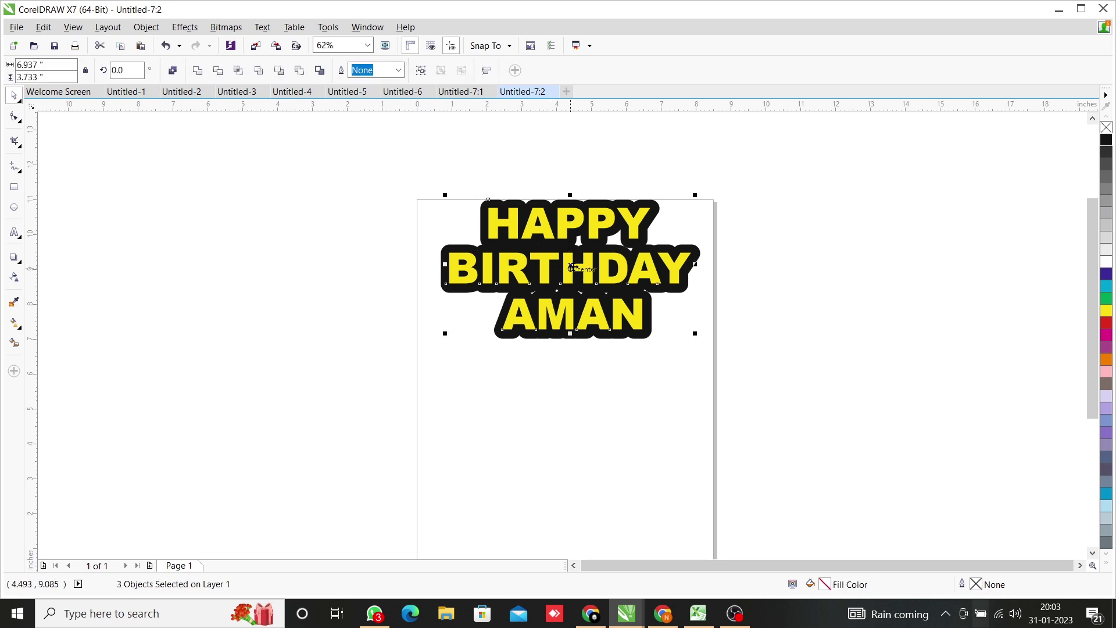
drag(561, 268, 224, 312)
key(ctrl+z)
click(486, 431)
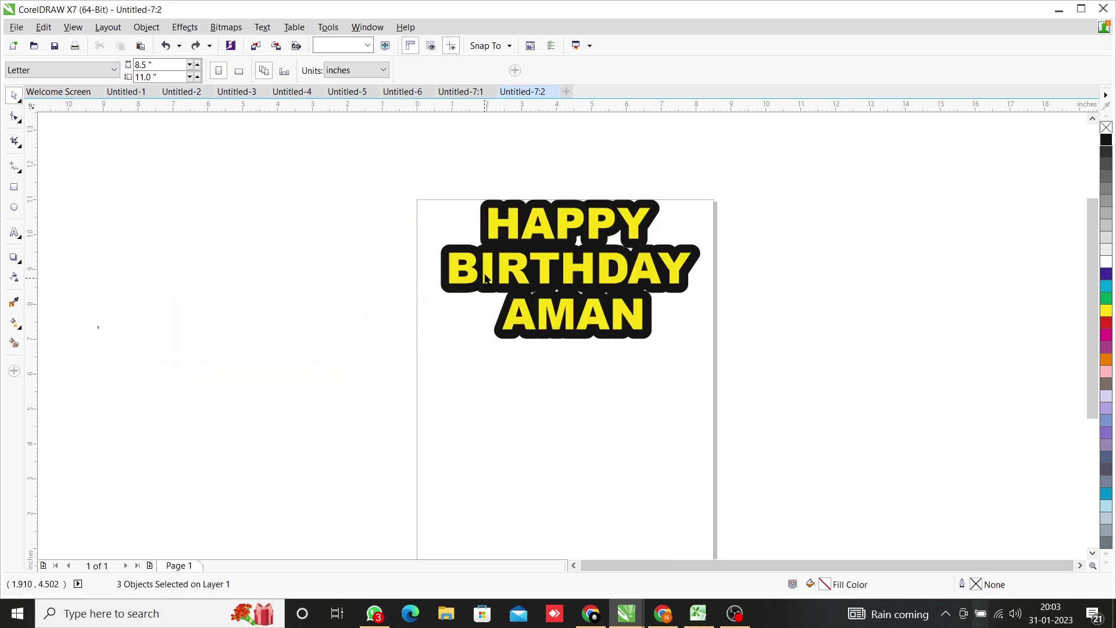
Move the three yellow text lines together off their black backing shapes to the empty area beside the page.
click(512, 231)
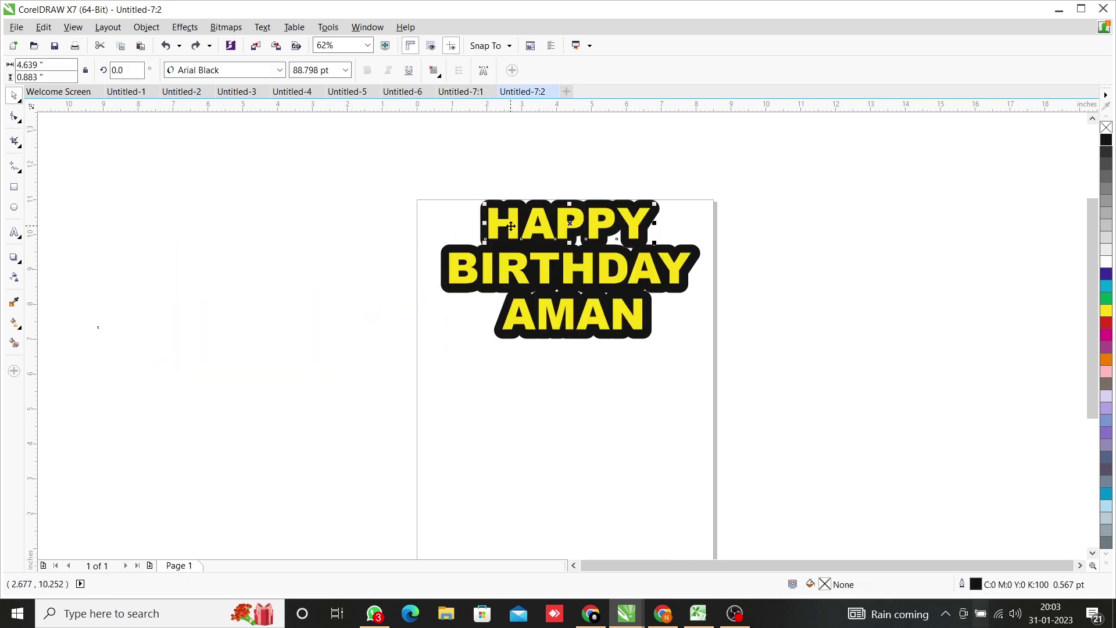
shift+click(511, 269)
shift+click(515, 314)
drag(576, 271, 280, 322)
Create a single boundary outline around the three black backing shapes.
click(492, 379)
drag(421, 172, 760, 394)
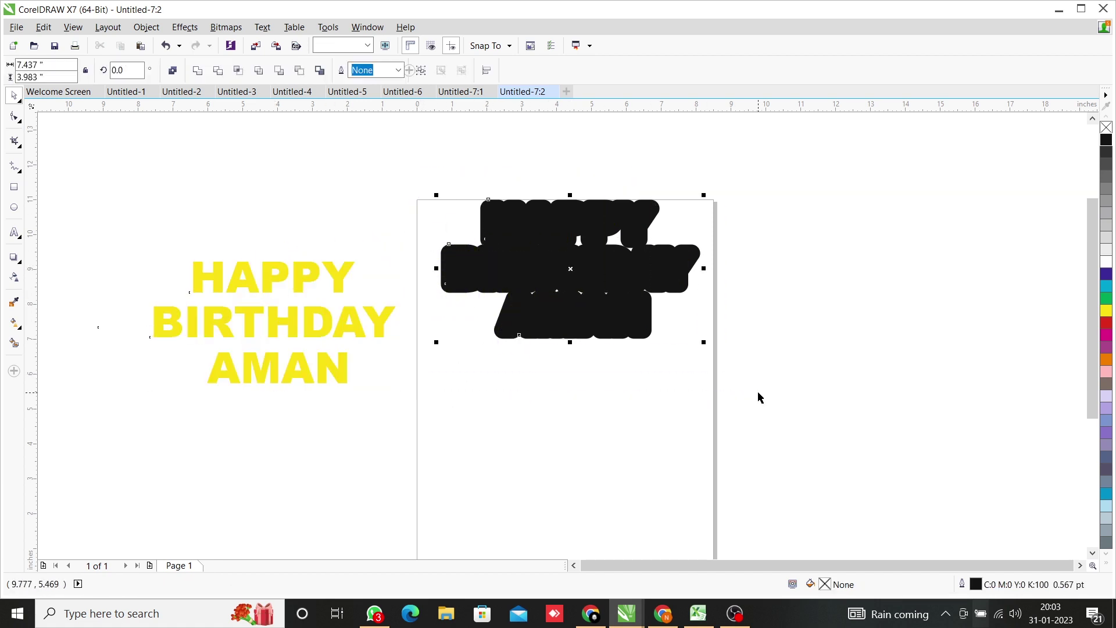
click(320, 71)
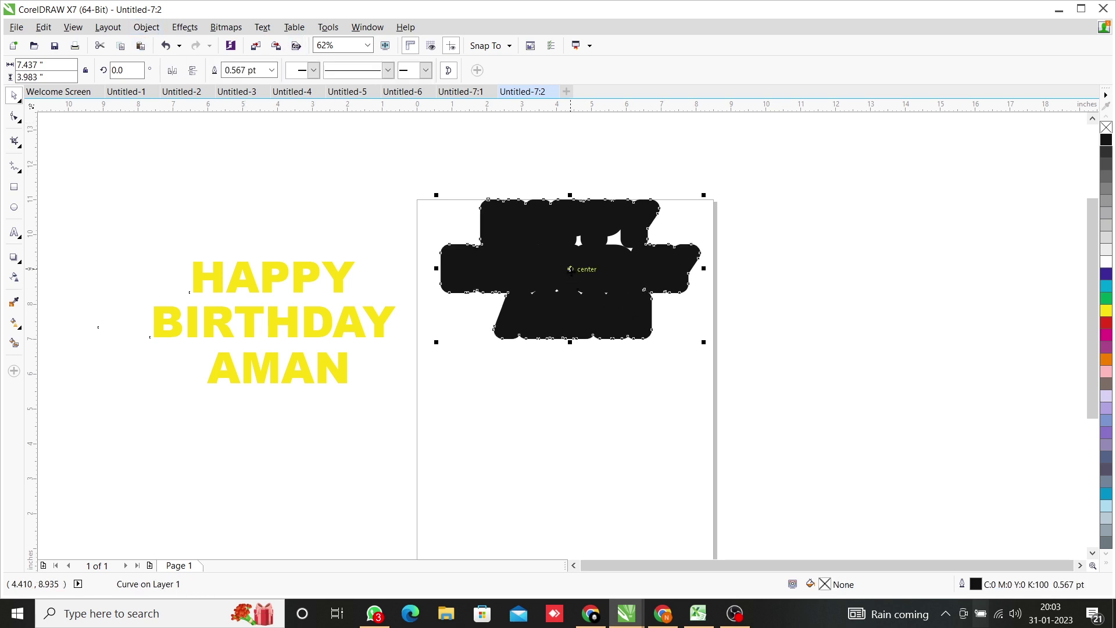
Move the new boundary outline down the page and delete the original black backing shapes.
drag(569, 269, 566, 391)
drag(418, 177, 740, 360)
key(Delete)
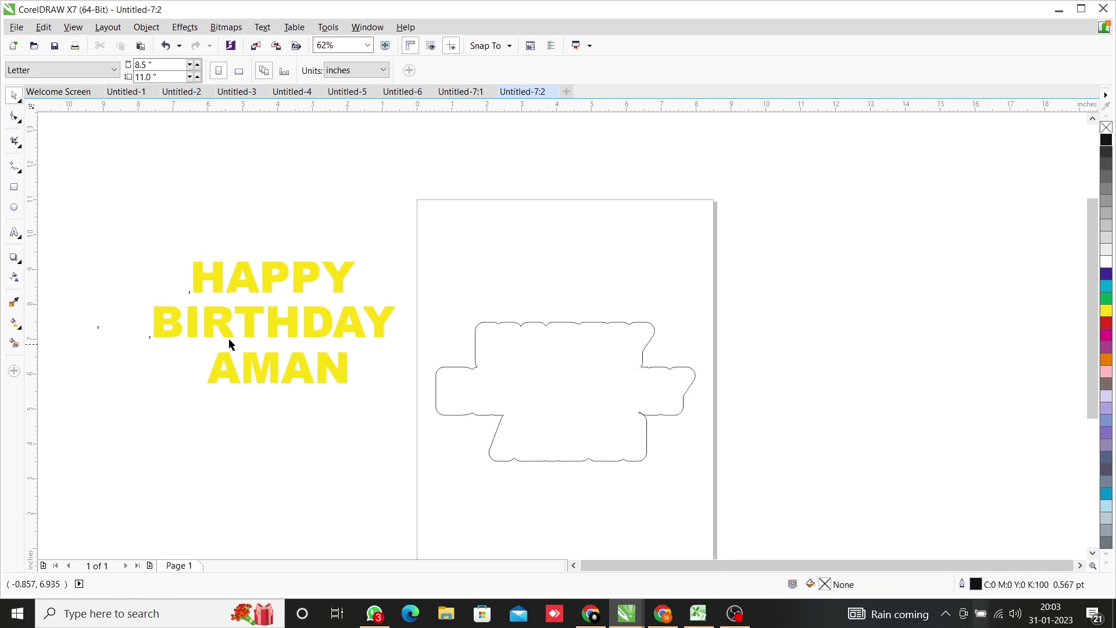
Group the three yellow text lines and center the group on the page inside the boundary outline.
drag(144, 234, 414, 400)
key(p)
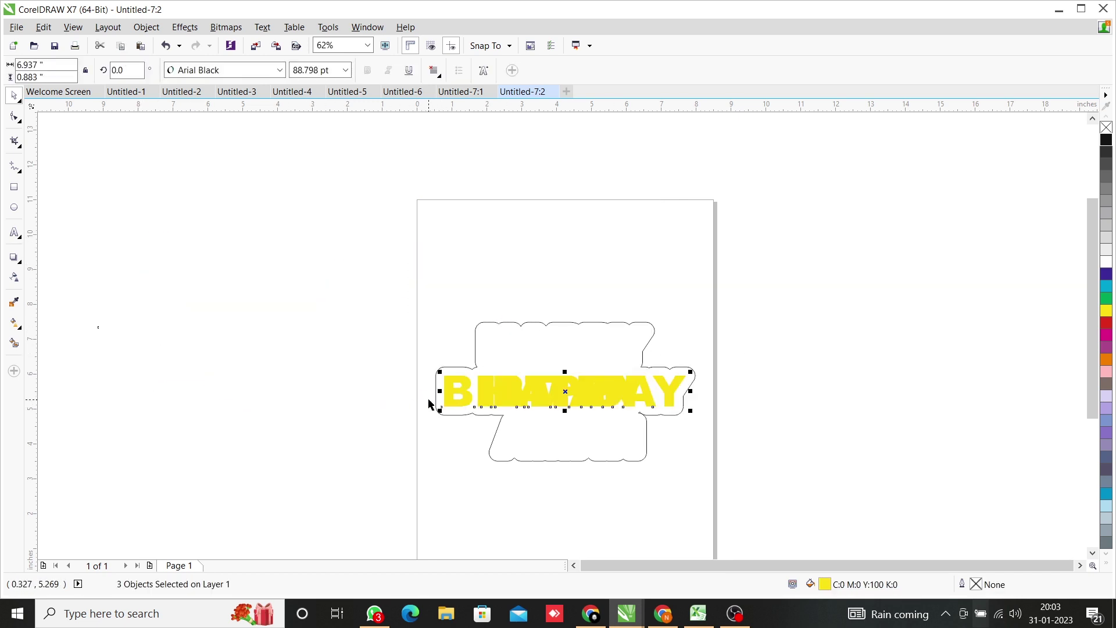
key(ctrl+z)
key(ctrl+g)
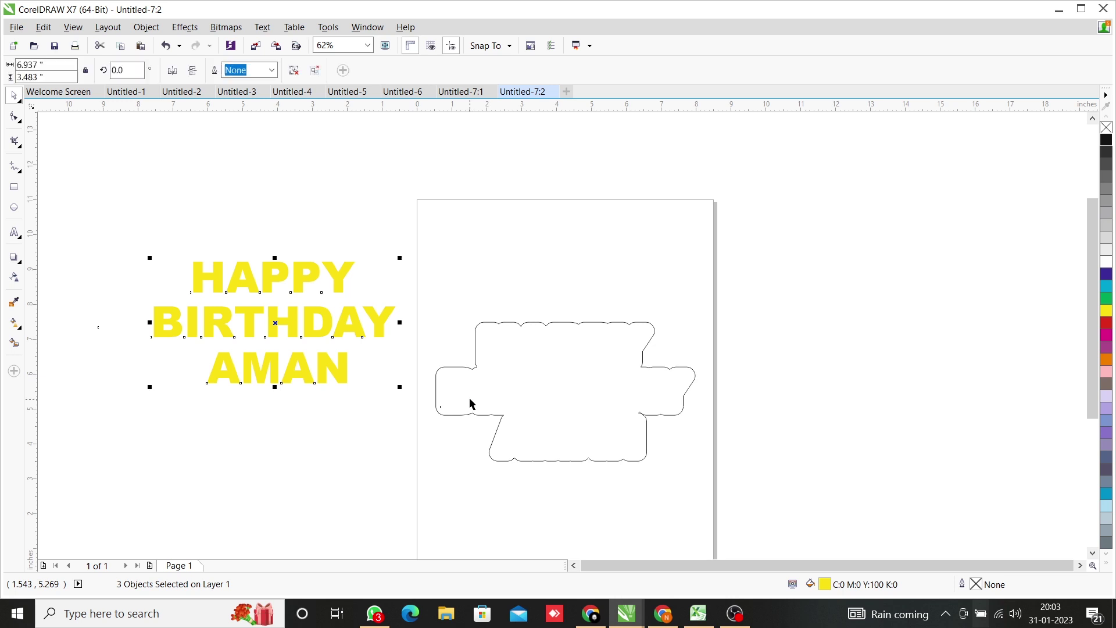
key(p)
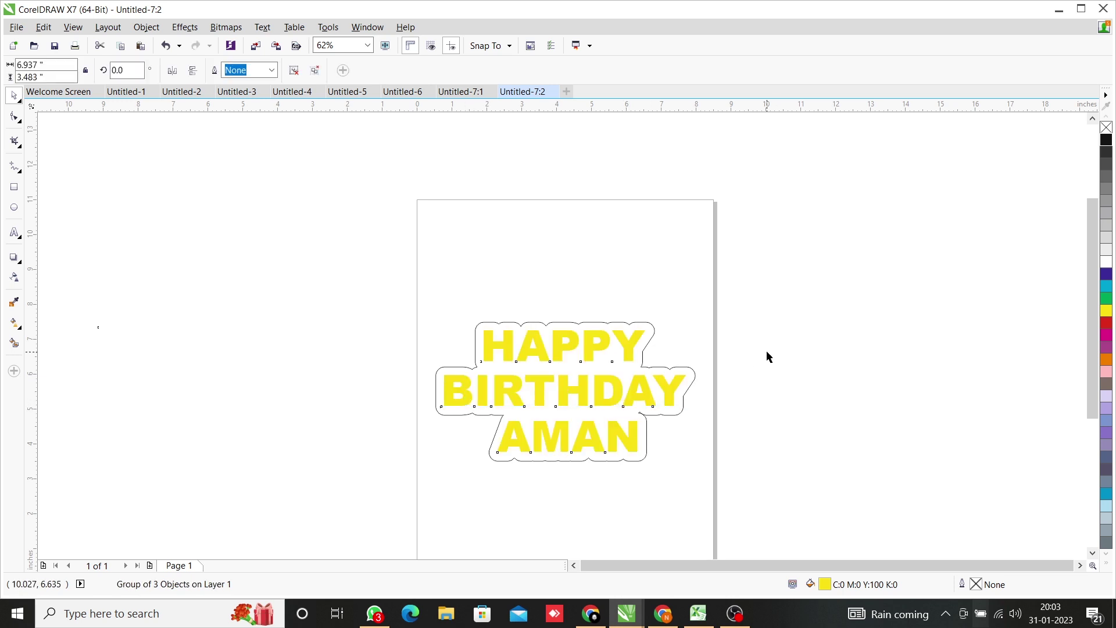
Move the grouped text and its boundary outline together to the upper part of the page.
click(768, 356)
drag(309, 277, 797, 498)
drag(568, 394, 554, 282)
click(444, 406)
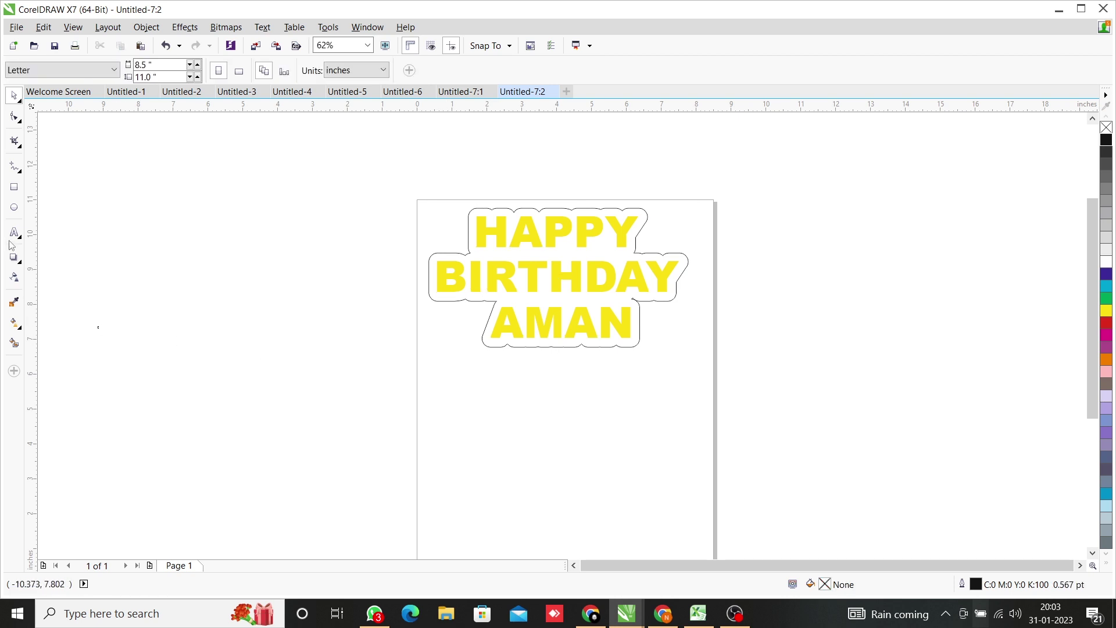
Draw a narrow vertical rectangle as a stick under the name line, overlapping the boundary outline, and weld the two shapes.
click(14, 187)
mouse_move(564, 378)
mouse_down()
mouse_move(568, 485)
mouse_move(562, 375)
mouse_up()
key(space)
shift+click(580, 347)
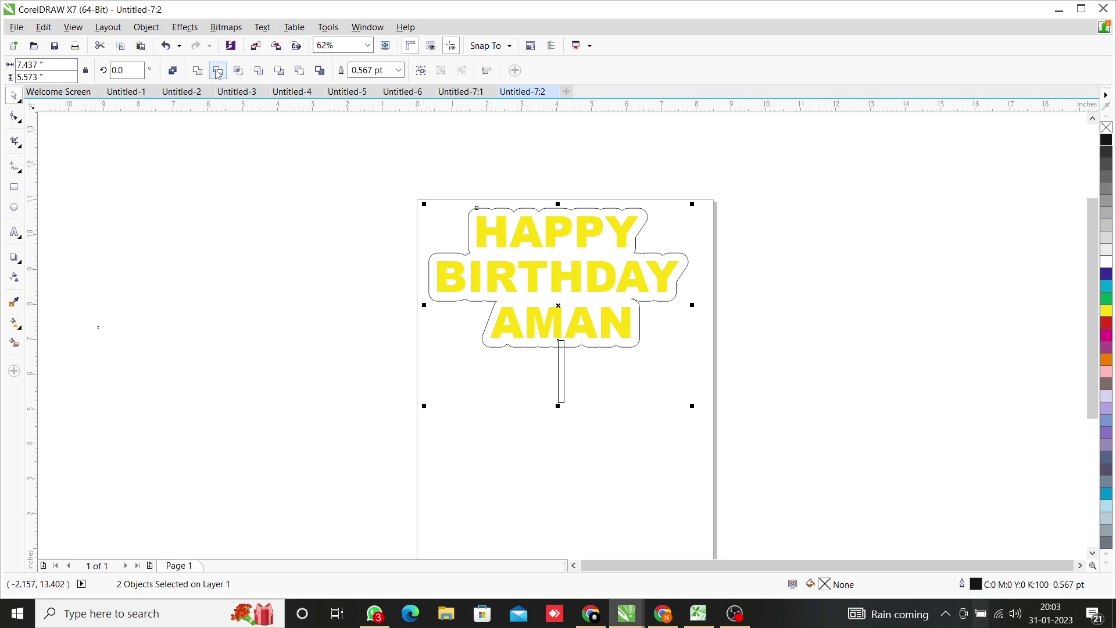
key(ctrl+l)
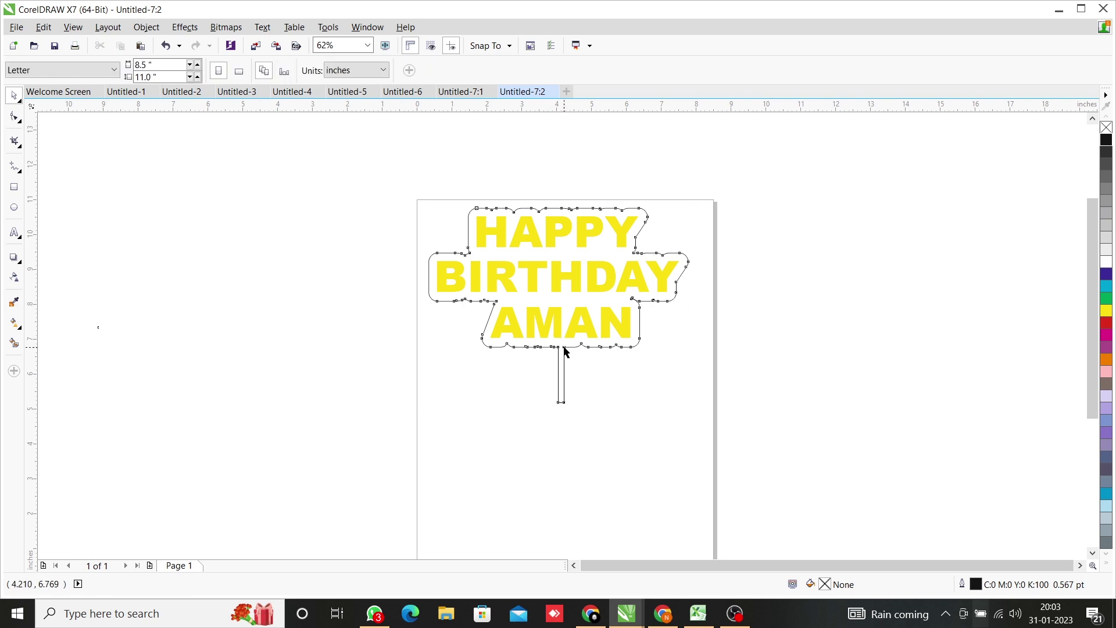
Fill the welded backing and stick shape with black and place it behind the yellow text.
click(1106, 139)
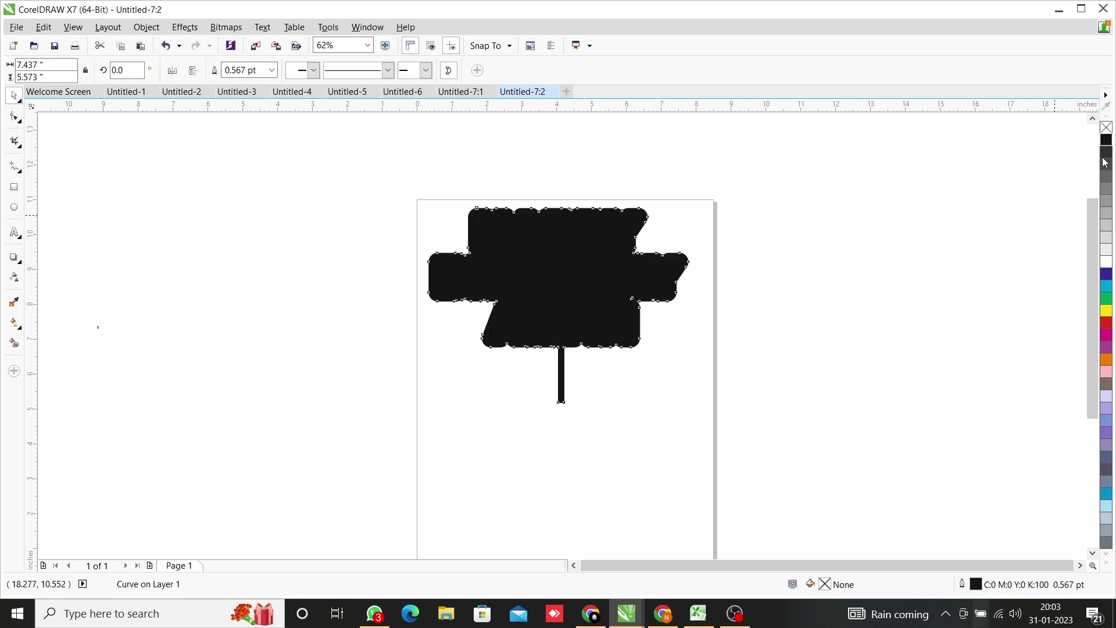
click(786, 258)
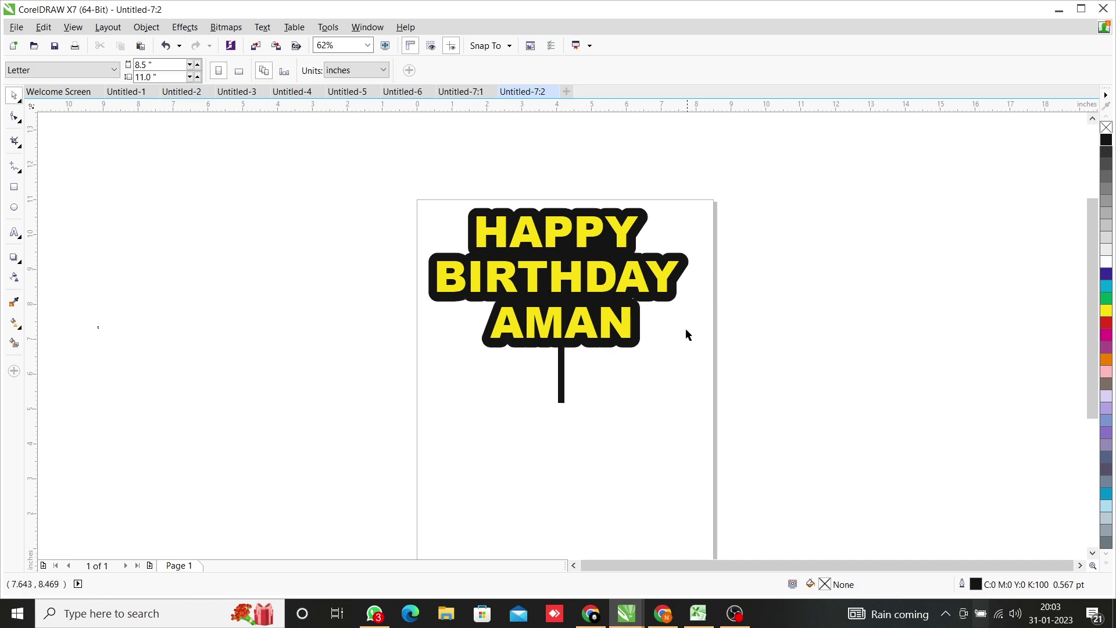
Move the black backing with its stick off the text and remove its fill so only the outline remains.
drag(592, 349, 841, 405)
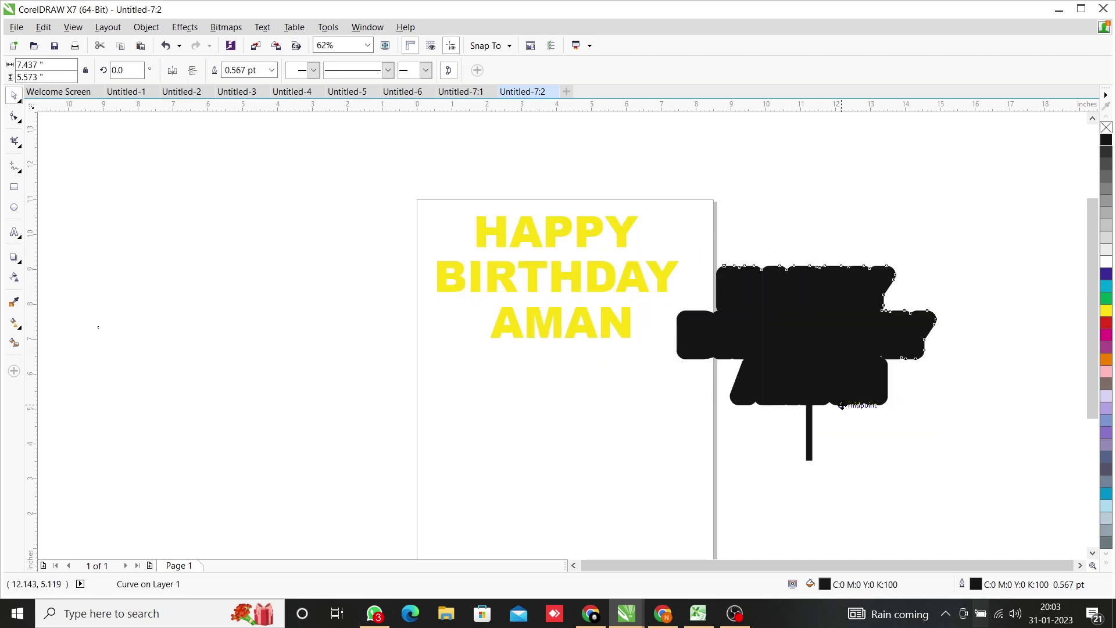
click(1106, 129)
click(665, 315)
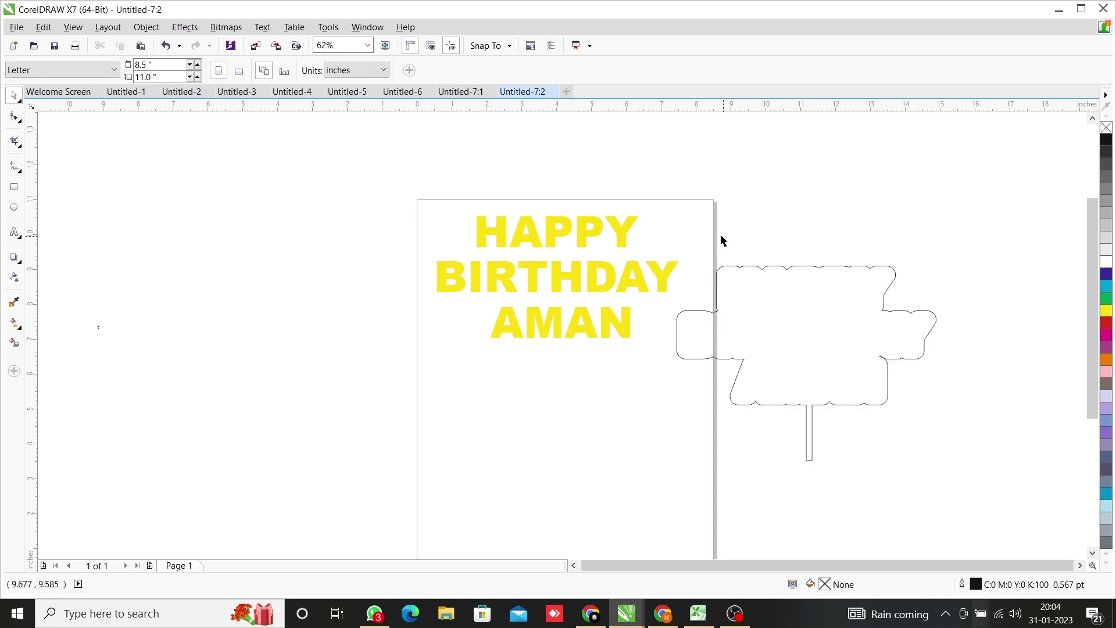
Give the grouped yellow text a black outline and remove its fill.
drag(389, 200, 756, 410)
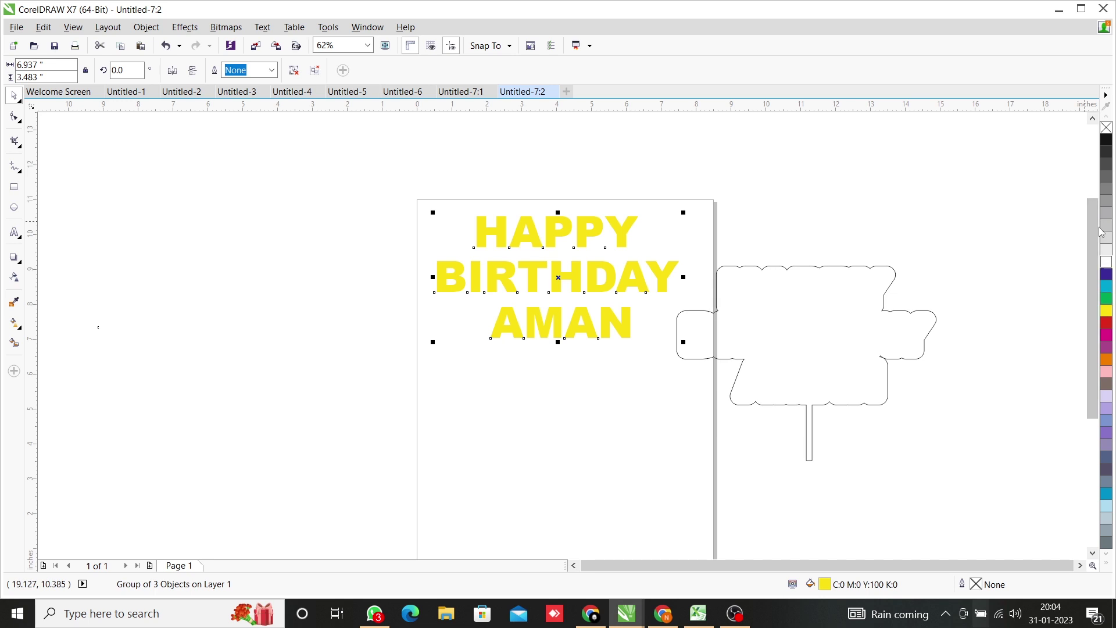
right_click(1106, 140)
click(1106, 128)
click(1017, 221)
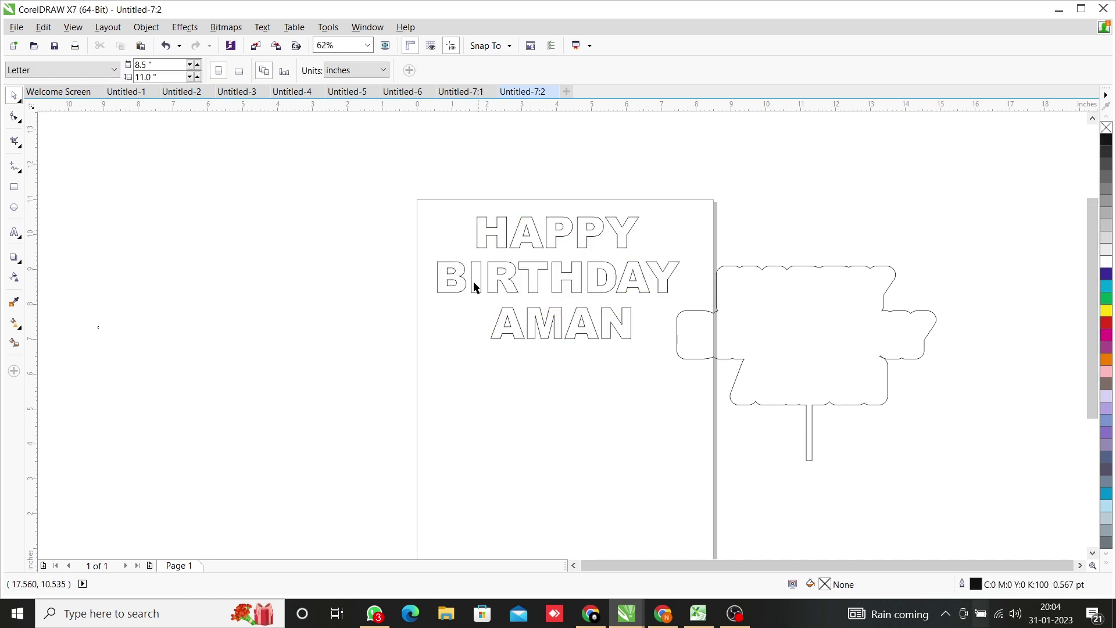
Center the backing outline and the text group on the page, and fit the backing outline evenly around the lettering.
click(832, 376)
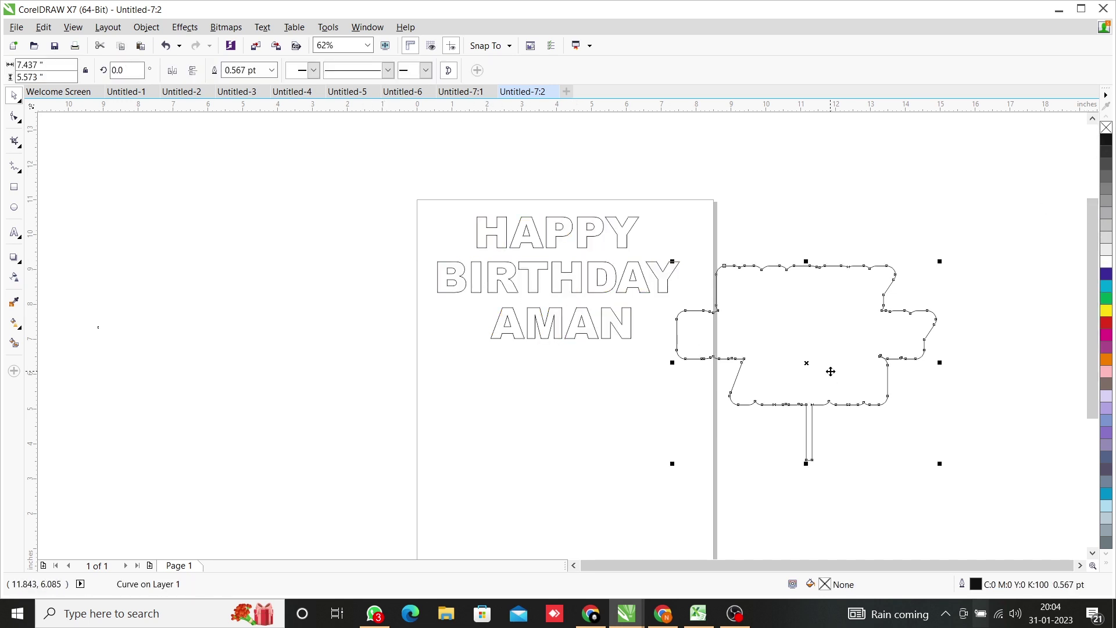
key(p)
drag(394, 187, 698, 381)
key(p)
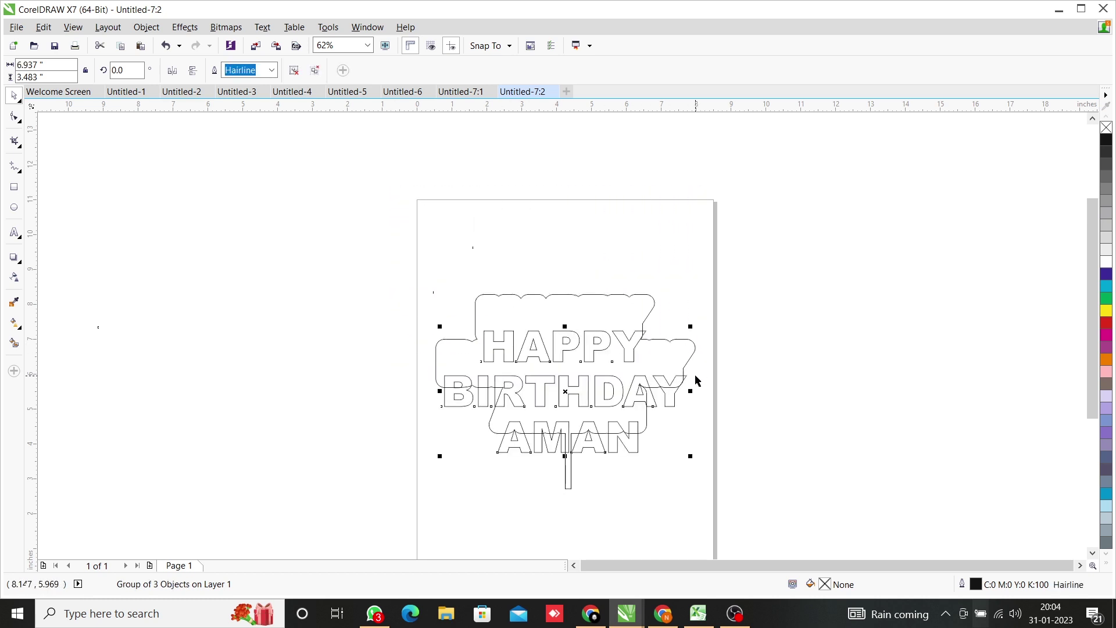
click(565, 332)
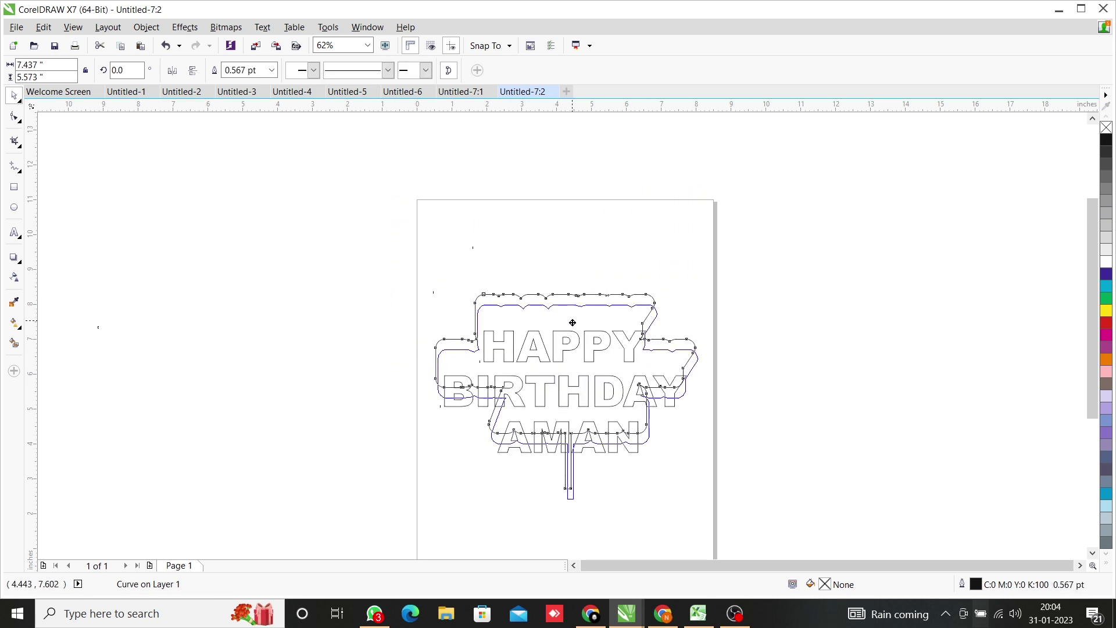
key(Delete)
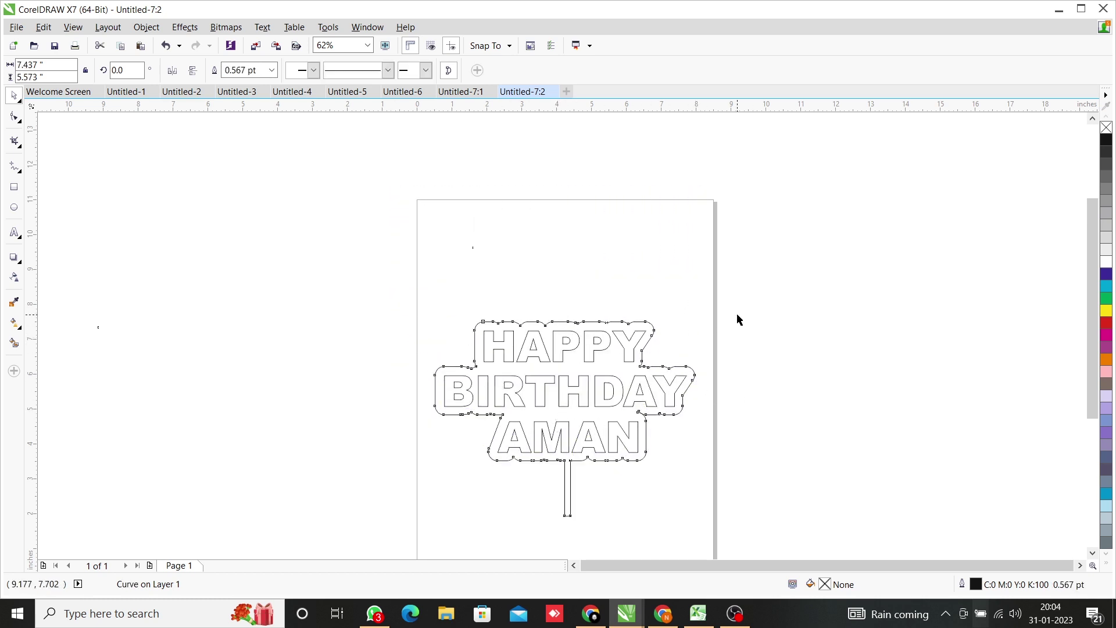
click(737, 319)
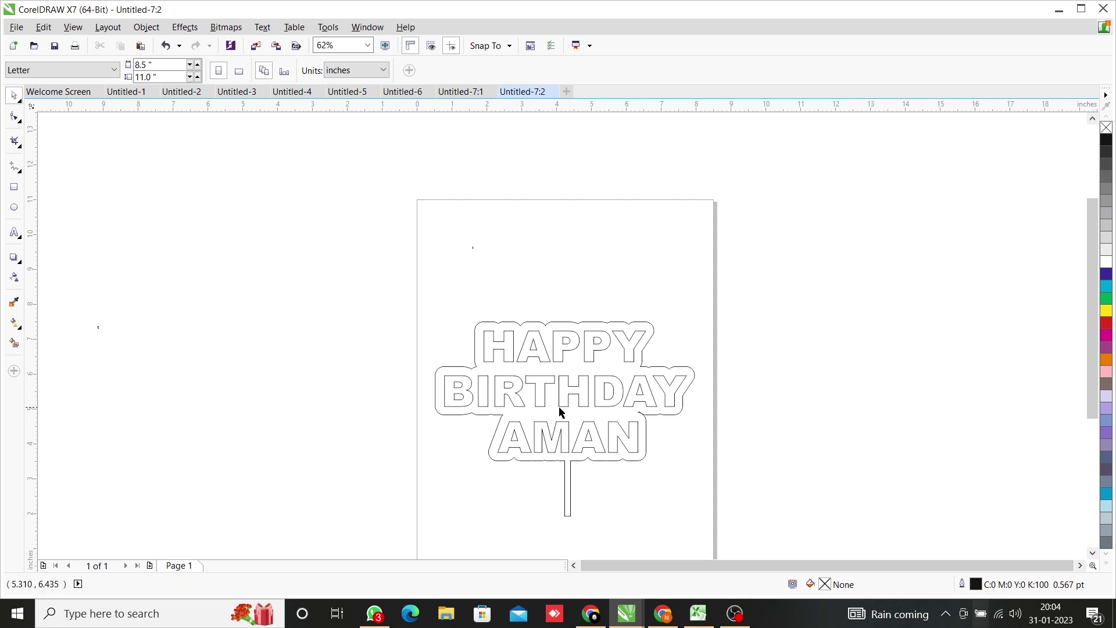
Color the outline of the backing and stick shape red.
click(532, 417)
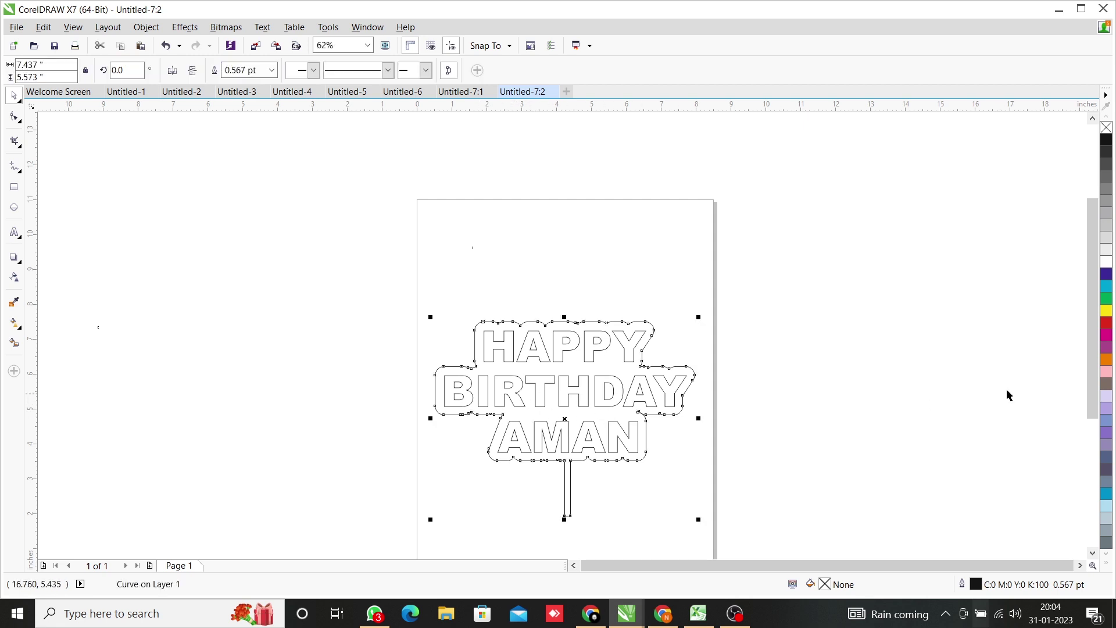
right_click(1106, 323)
click(926, 348)
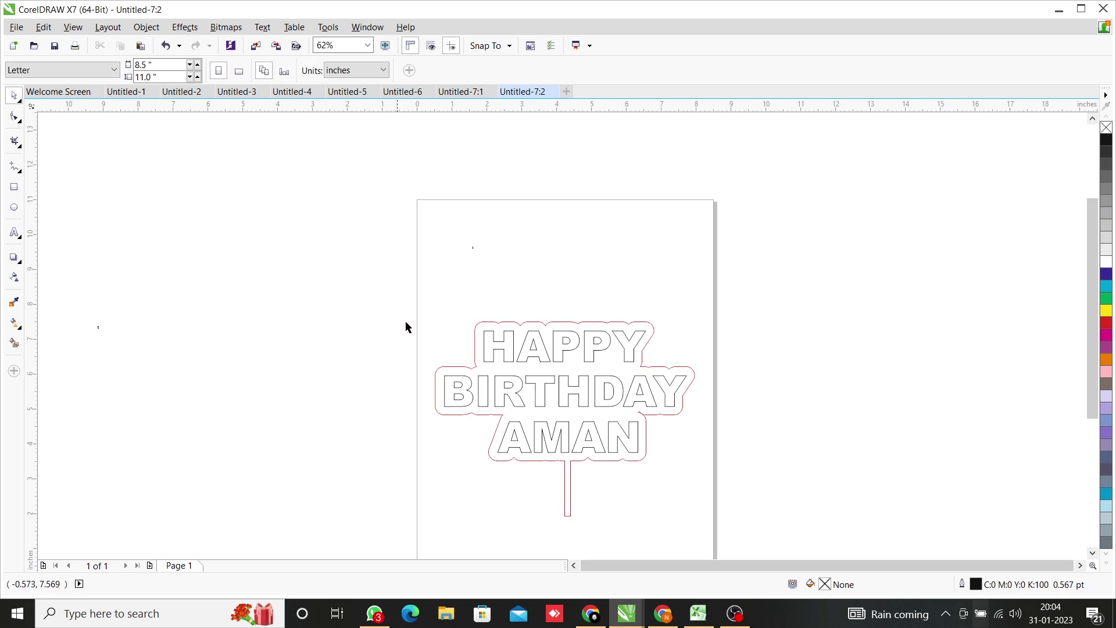
Delete the lettering and its backing outline from the page.
drag(398, 320, 809, 550)
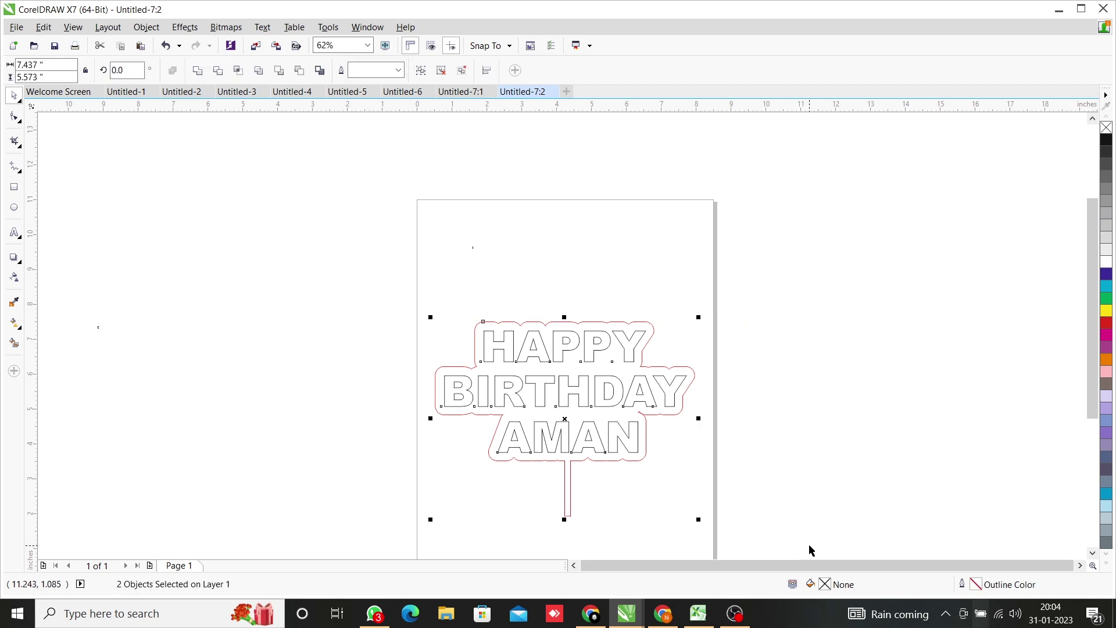
key(Delete)
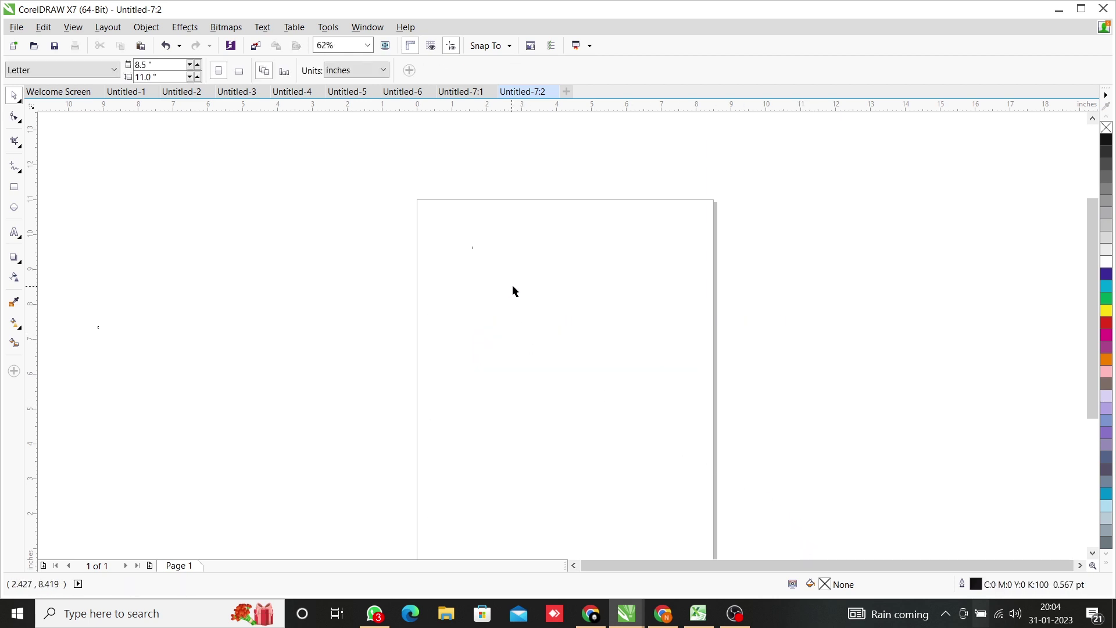
Add a new recipient's first name as artistic text near the page's upper edge and enlarge it to about 127 pt.
click(14, 233)
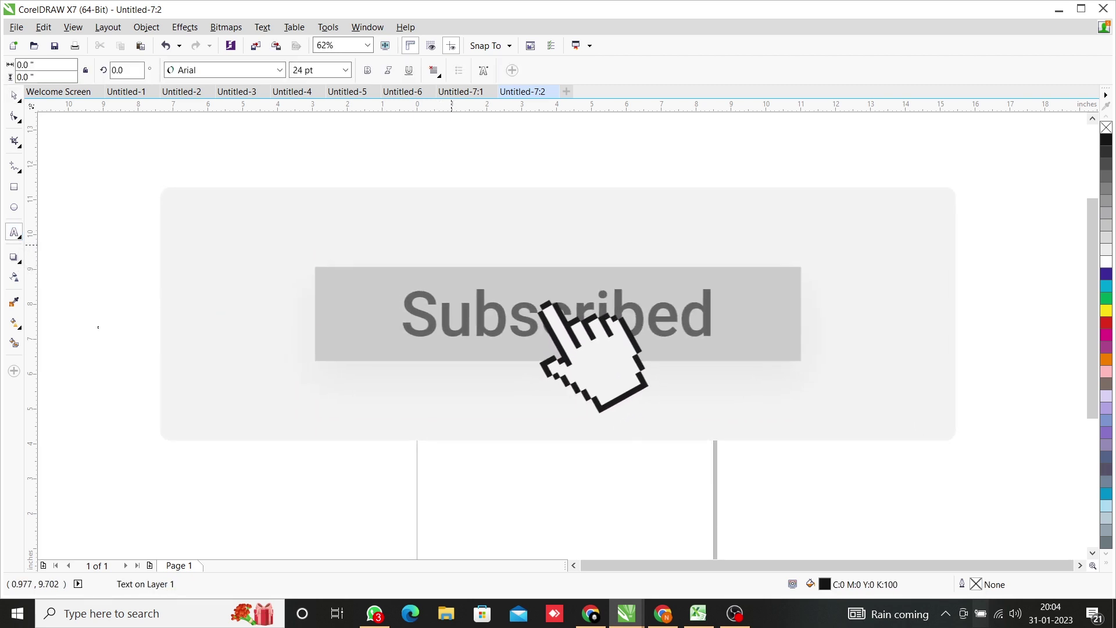
click(452, 247)
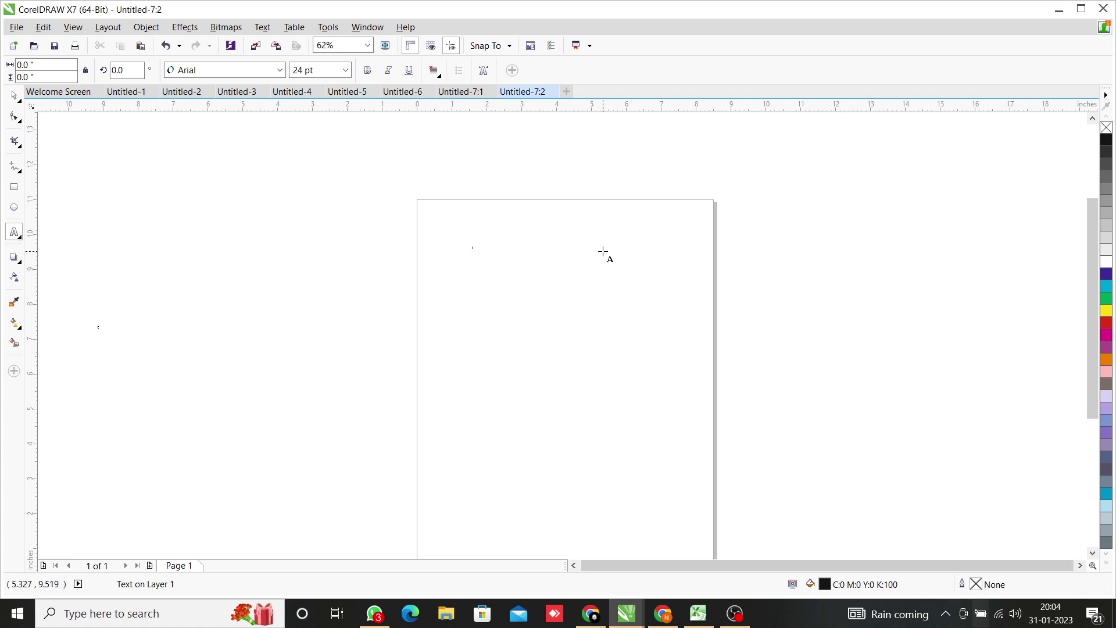
text(HA)
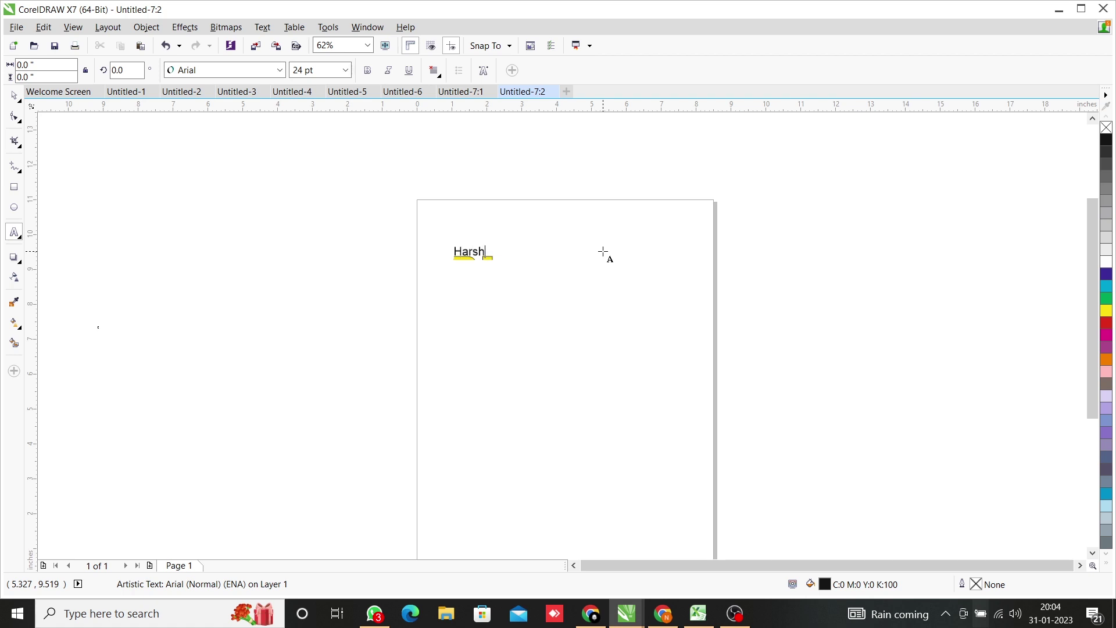
key(ctrl+space)
drag(490, 262, 610, 326)
scroll(610, 326, up, 3)
scroll(620, 284, down, 2)
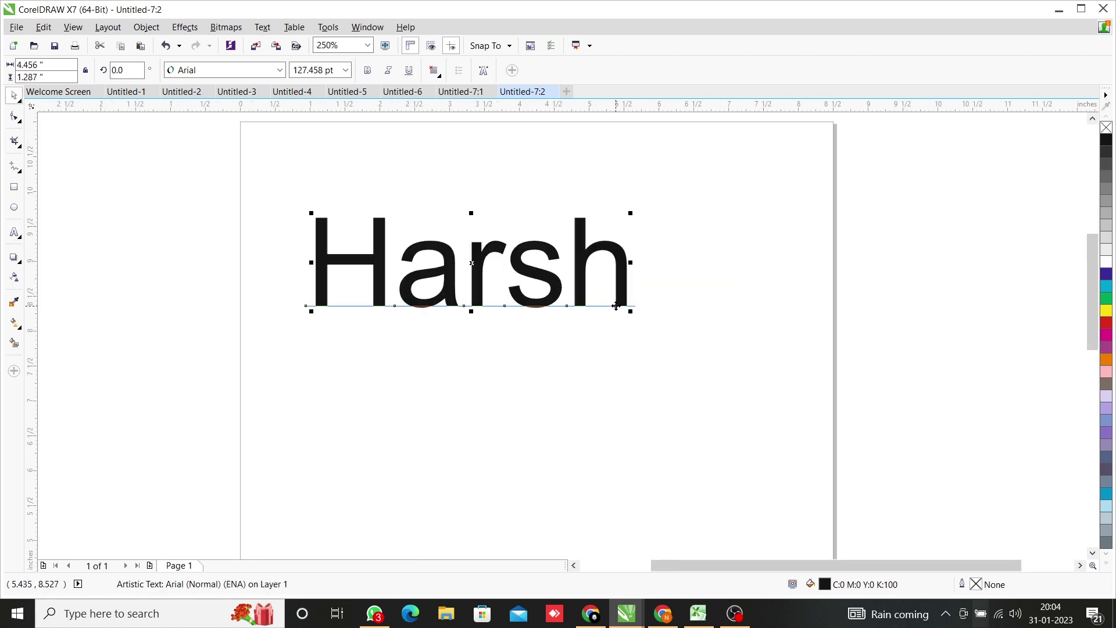
Change the name's font to Beautiful People Personal Use.
click(280, 70)
mouse_move(220, 118)
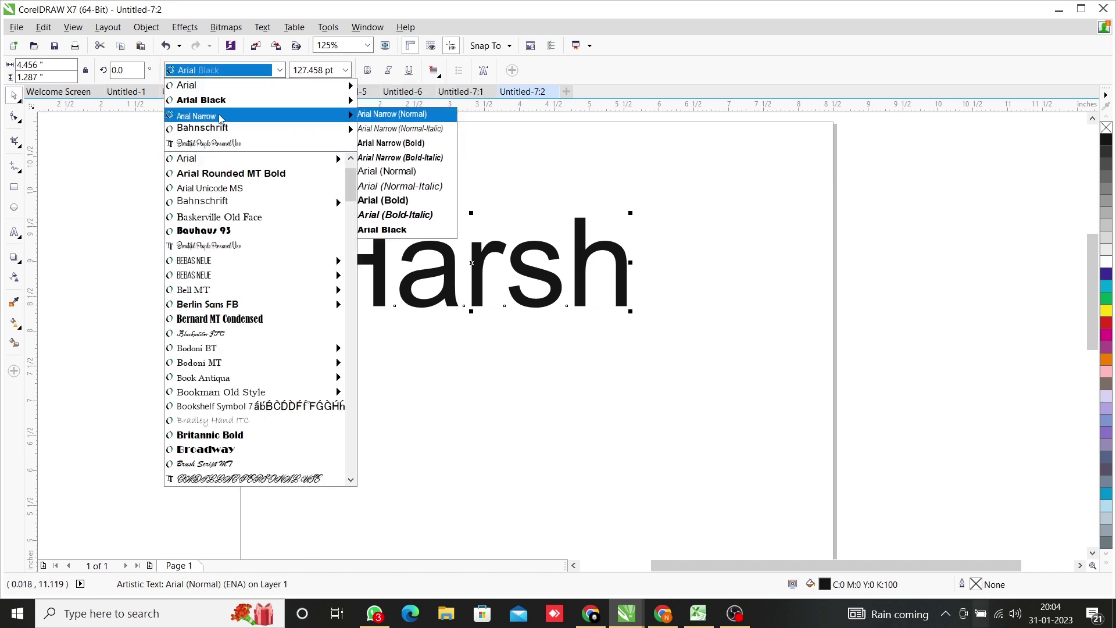
click(210, 143)
scroll(417, 290, down, 2)
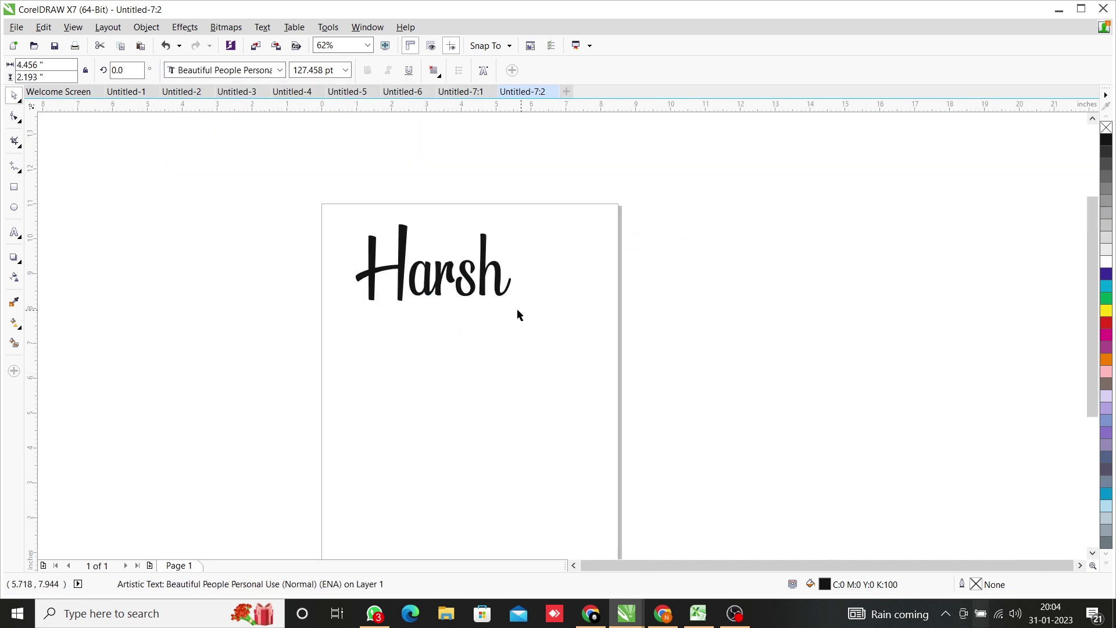
Break the name apart into separate letters and shift them horizontally together until each letter overlaps its neighbor.
scroll(401, 290, up, 2)
scroll(401, 285, down, 2)
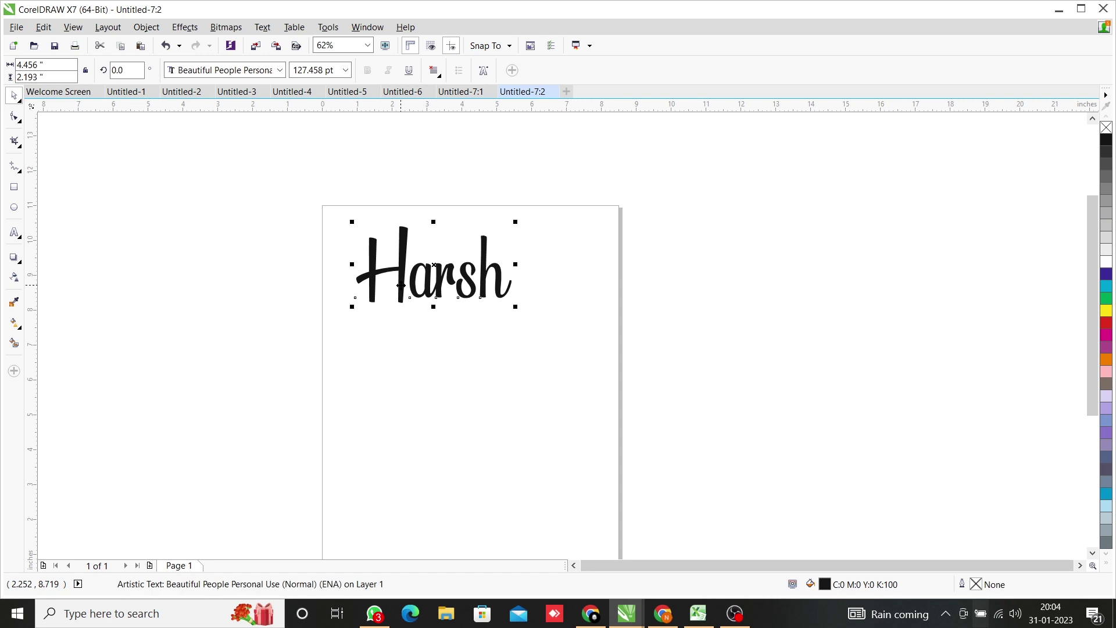
scroll(401, 285, up, 2)
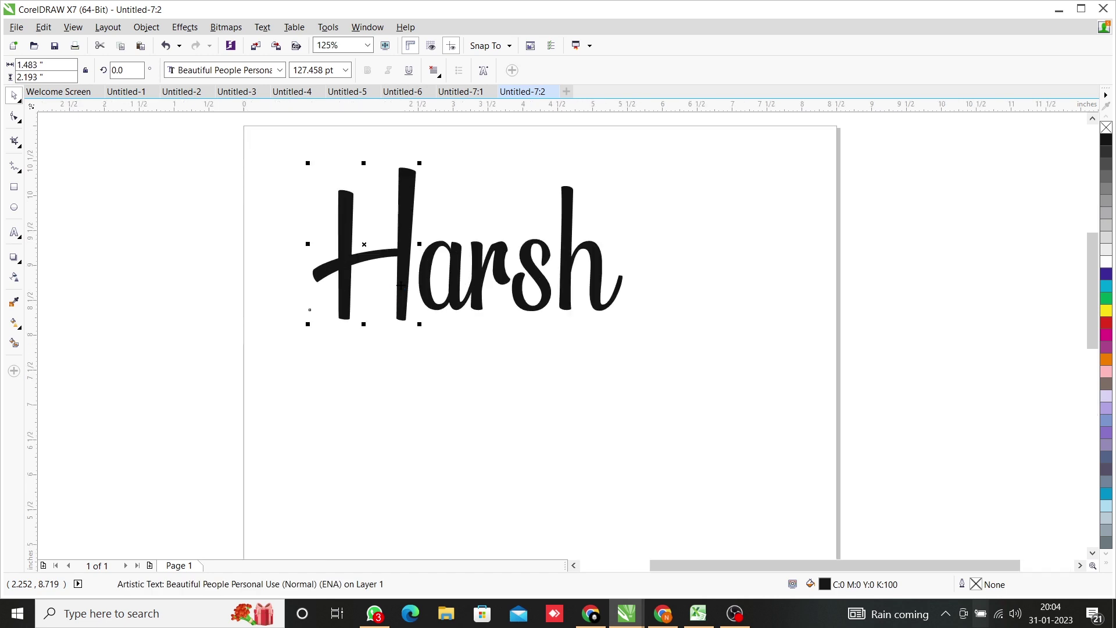
drag(415, 289, 424, 289)
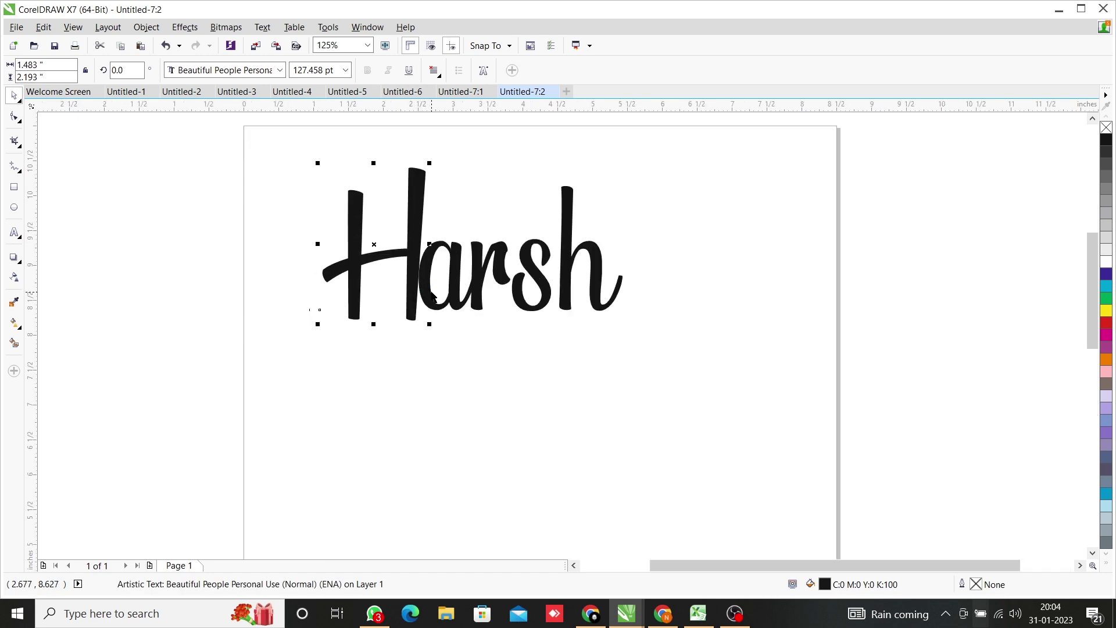
shift+click(484, 289)
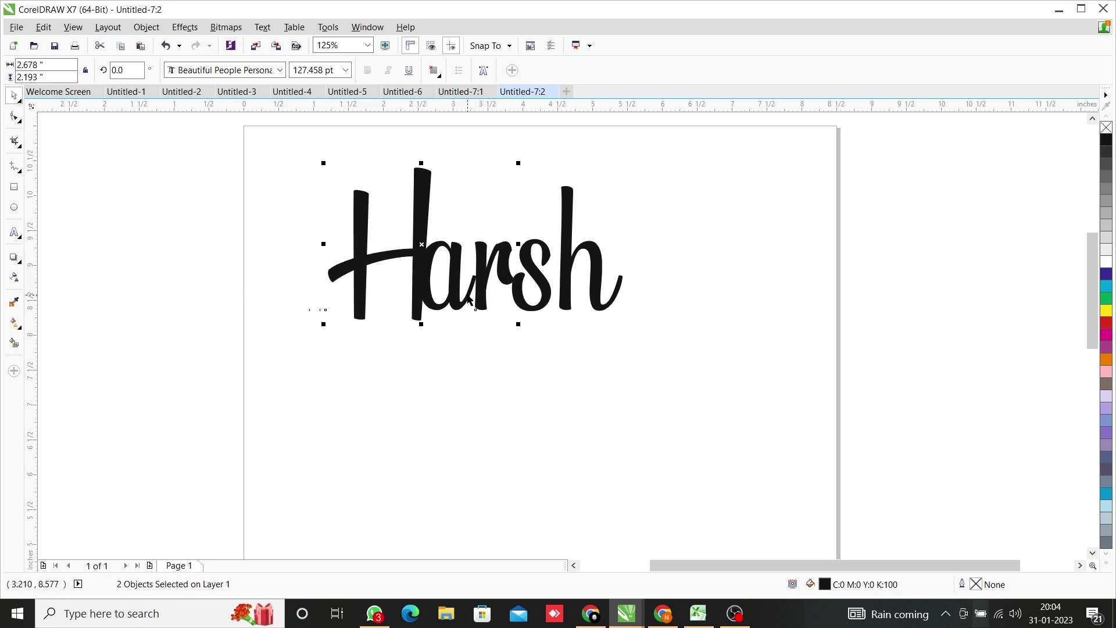
key(ctrl+z)
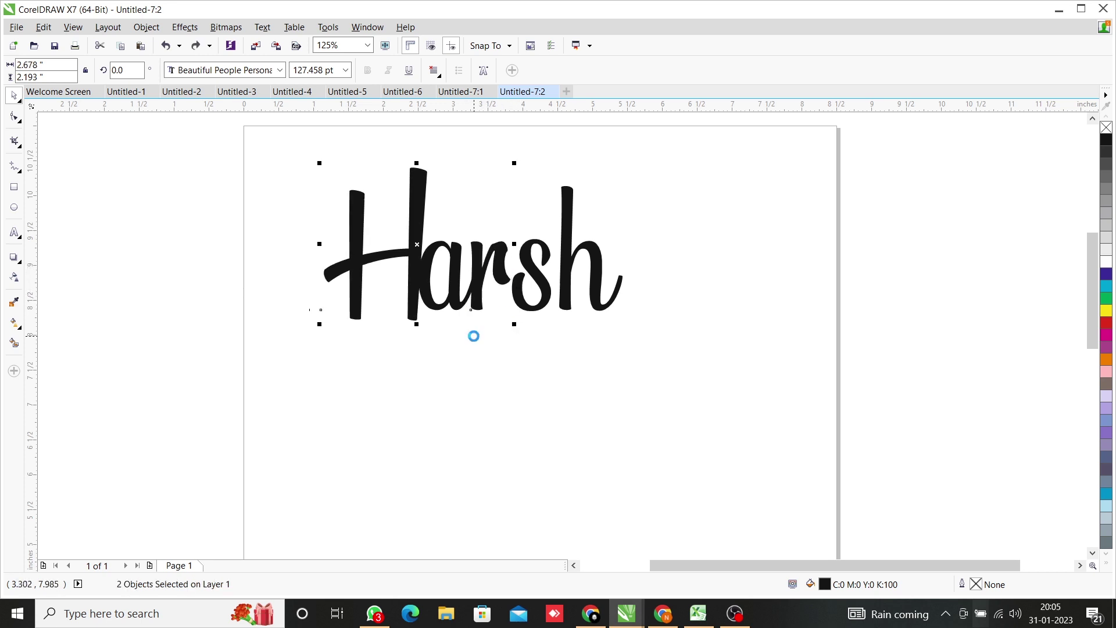
click(451, 310)
key(ctrl+shift+z)
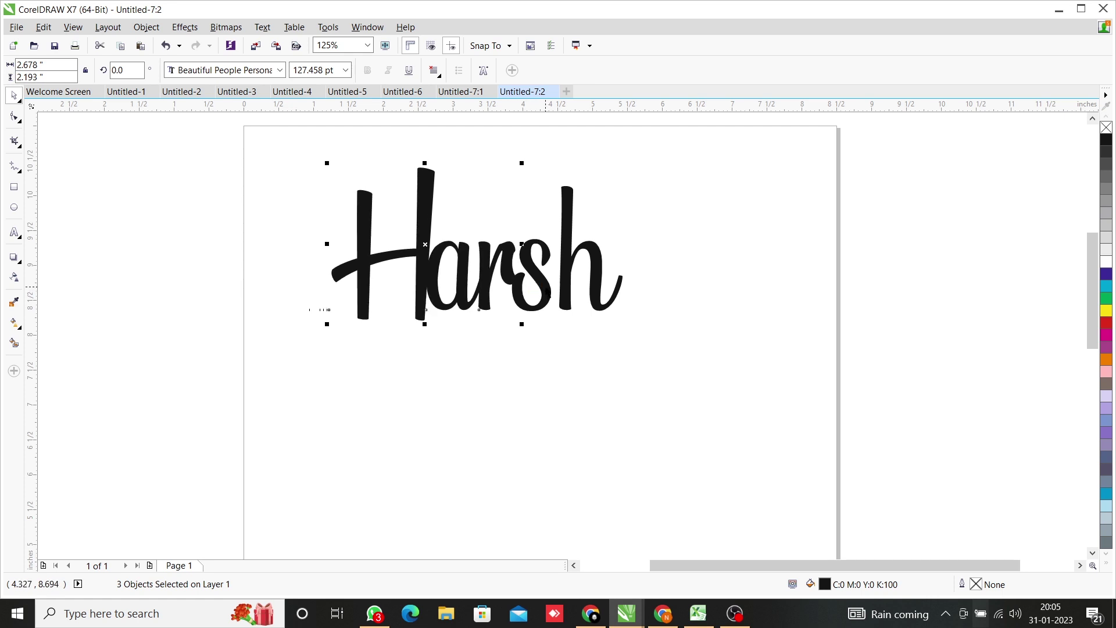
drag(559, 298, 573, 297)
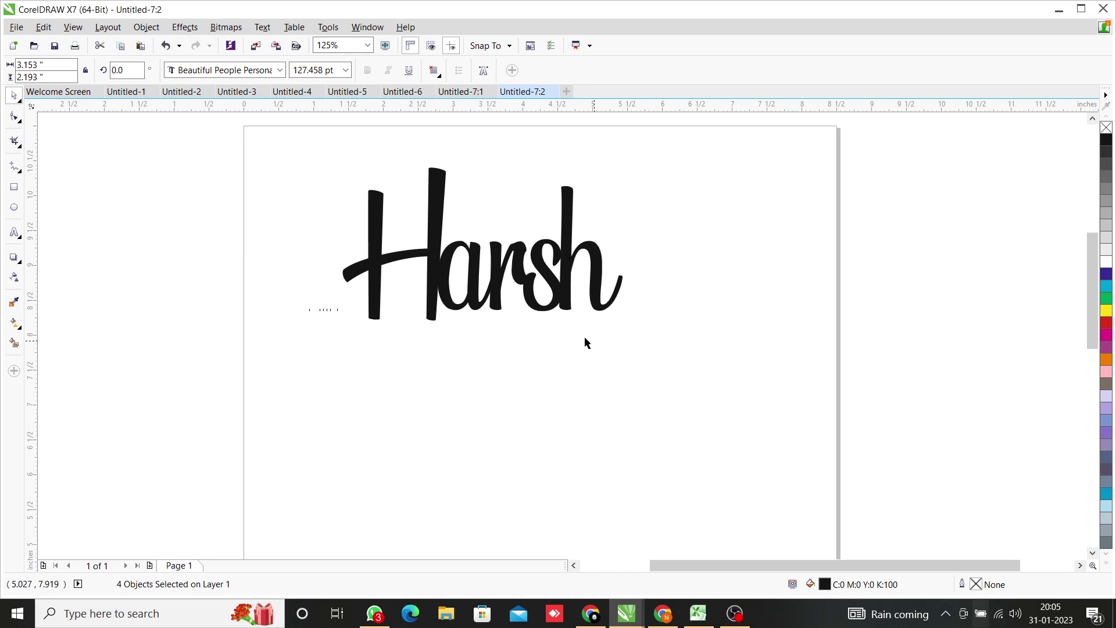
Give all five letters of the name a black outline and remove their fill.
drag(303, 155, 783, 411)
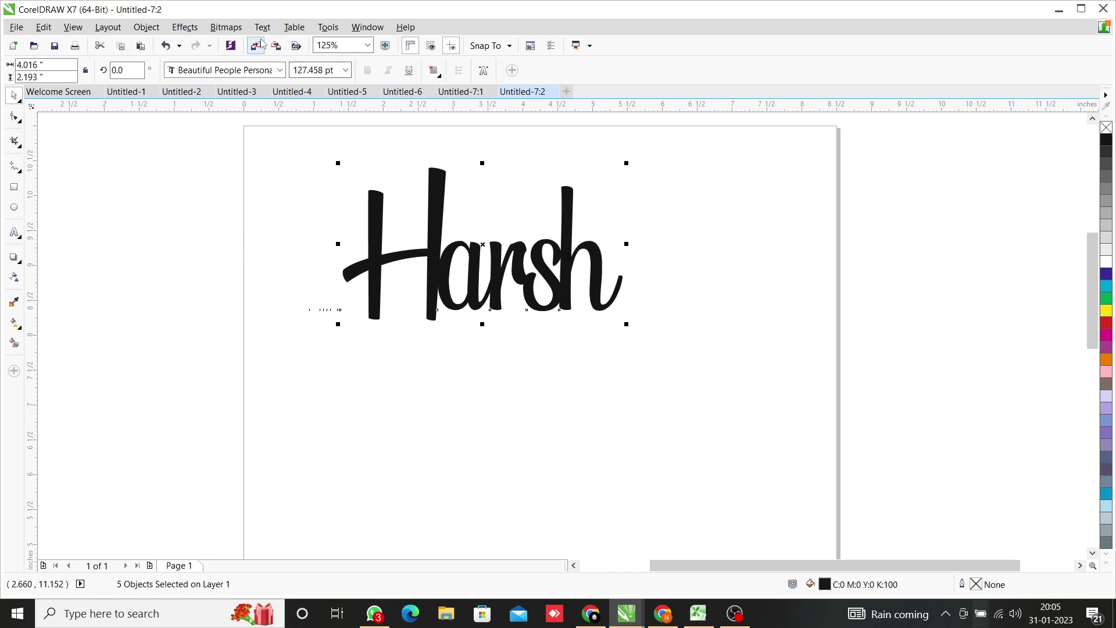
click(185, 28)
click(155, 37)
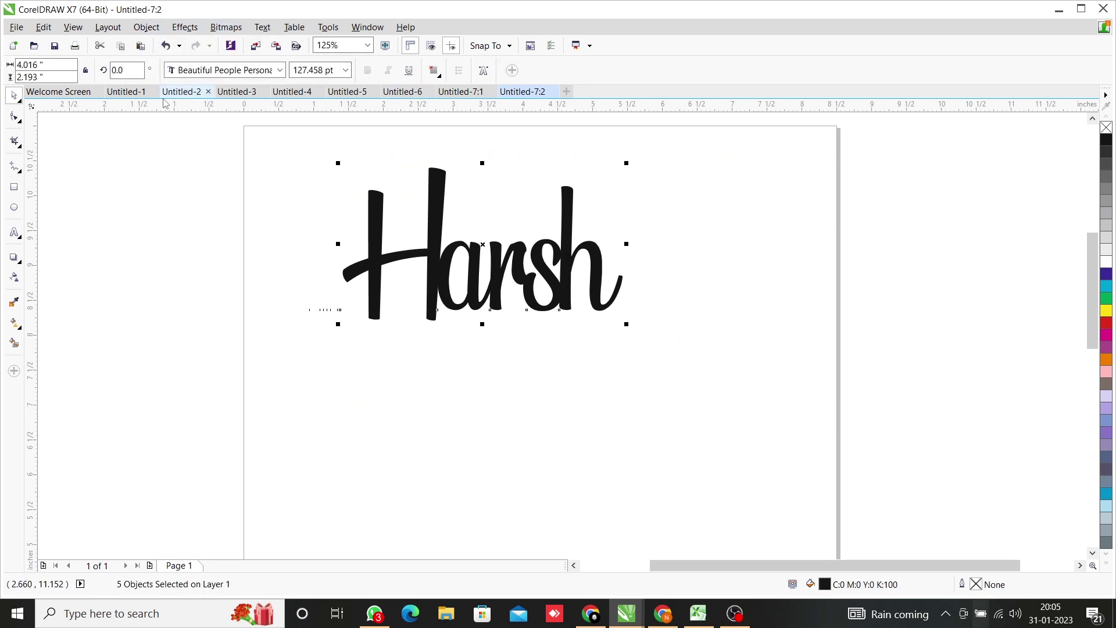
click(147, 27)
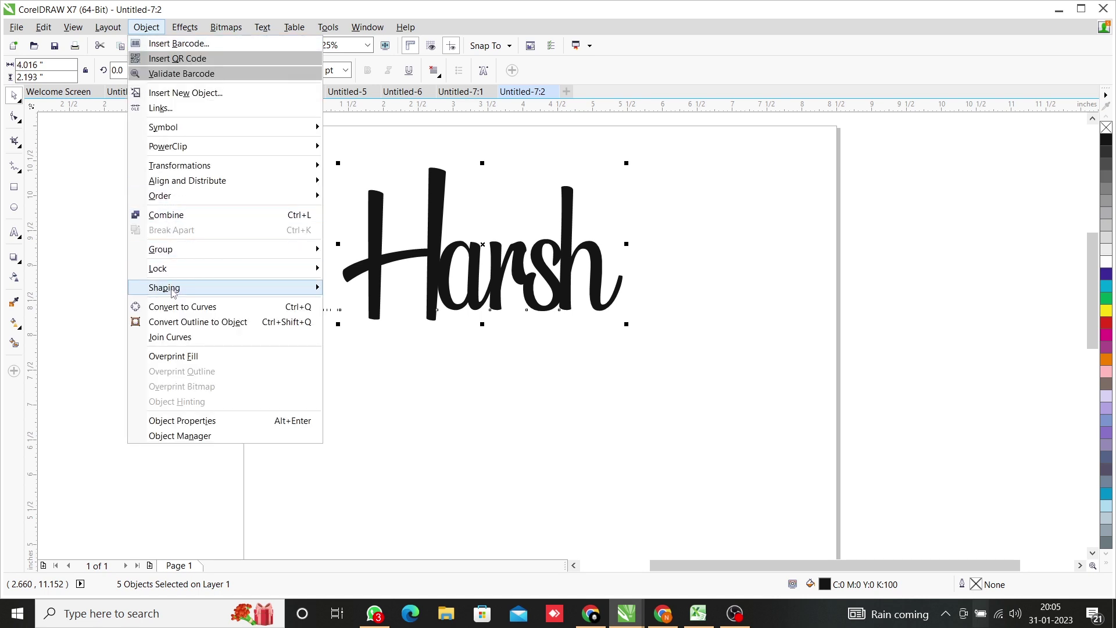
mouse_move(281, 288)
click(353, 302)
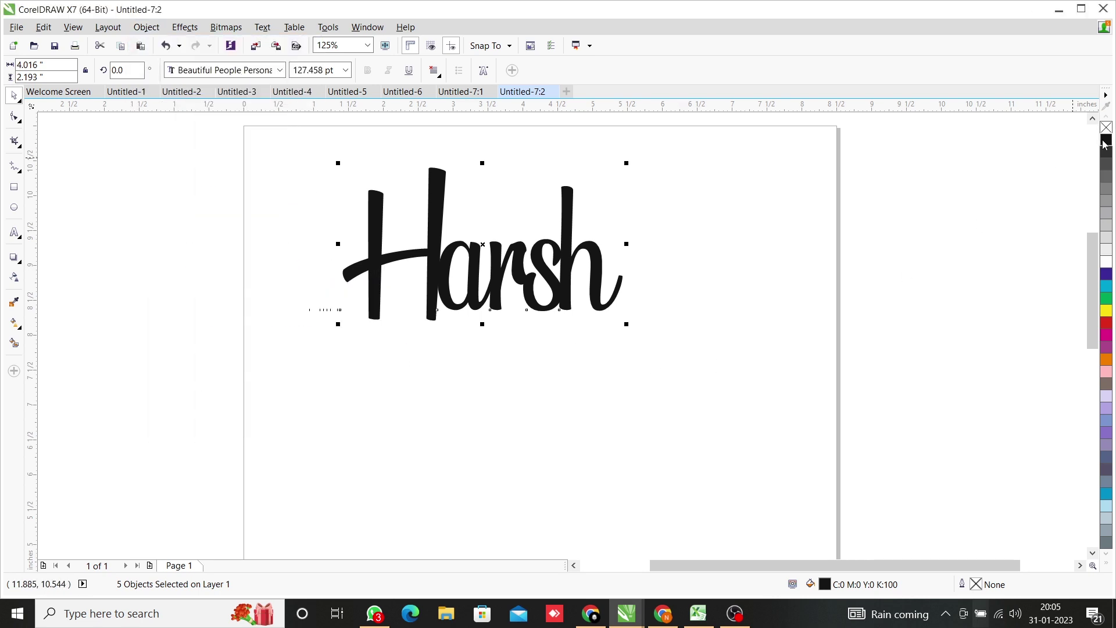
click(1012, 243)
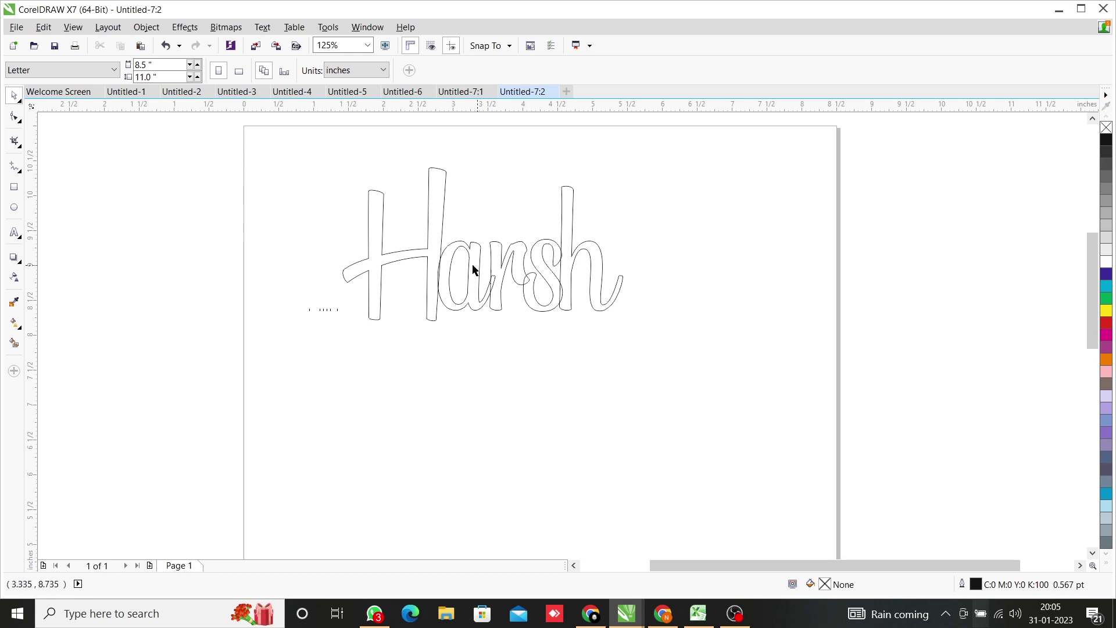
Weld the five overlapping letters into one continuous shape and select it.
drag(281, 158, 844, 428)
click(145, 28)
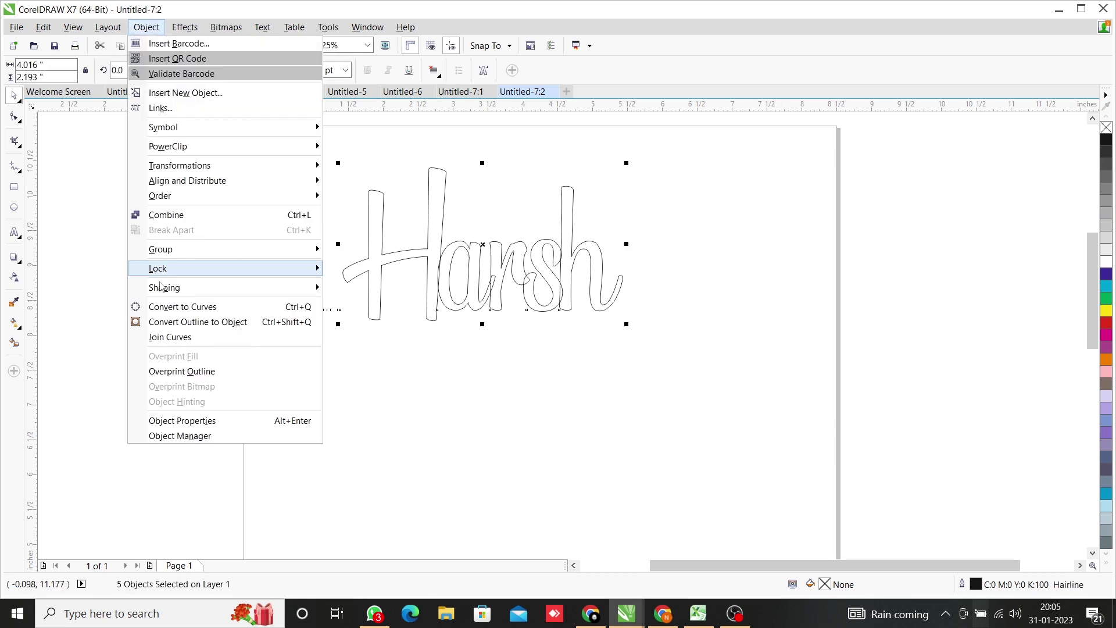
mouse_move(152, 287)
click(379, 288)
click(561, 346)
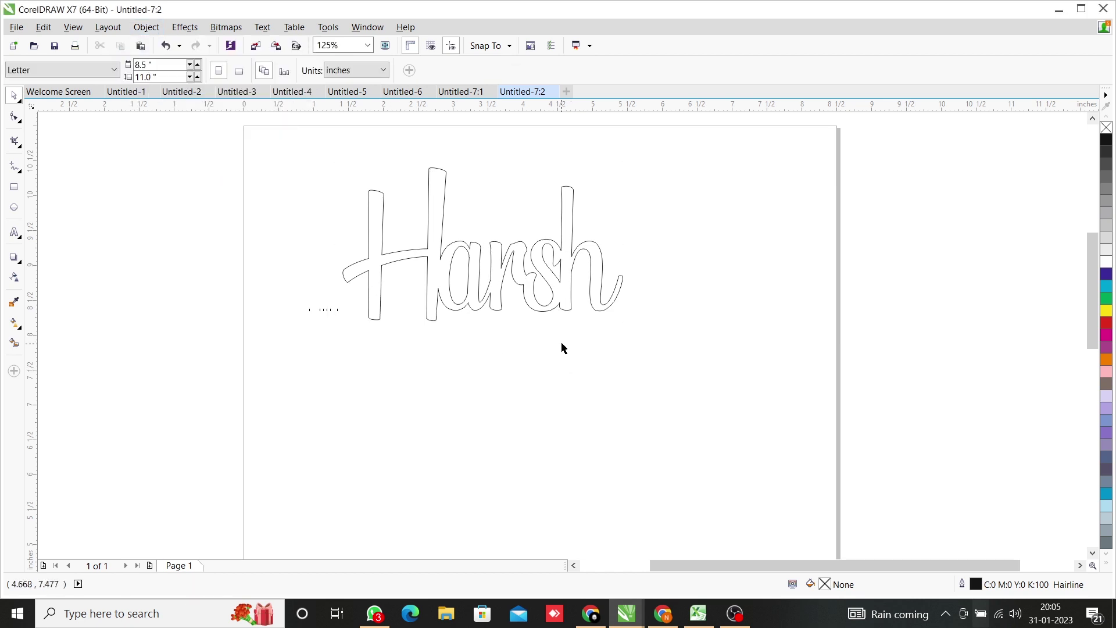
scroll(559, 338, down, 2)
scroll(546, 335, up, 2)
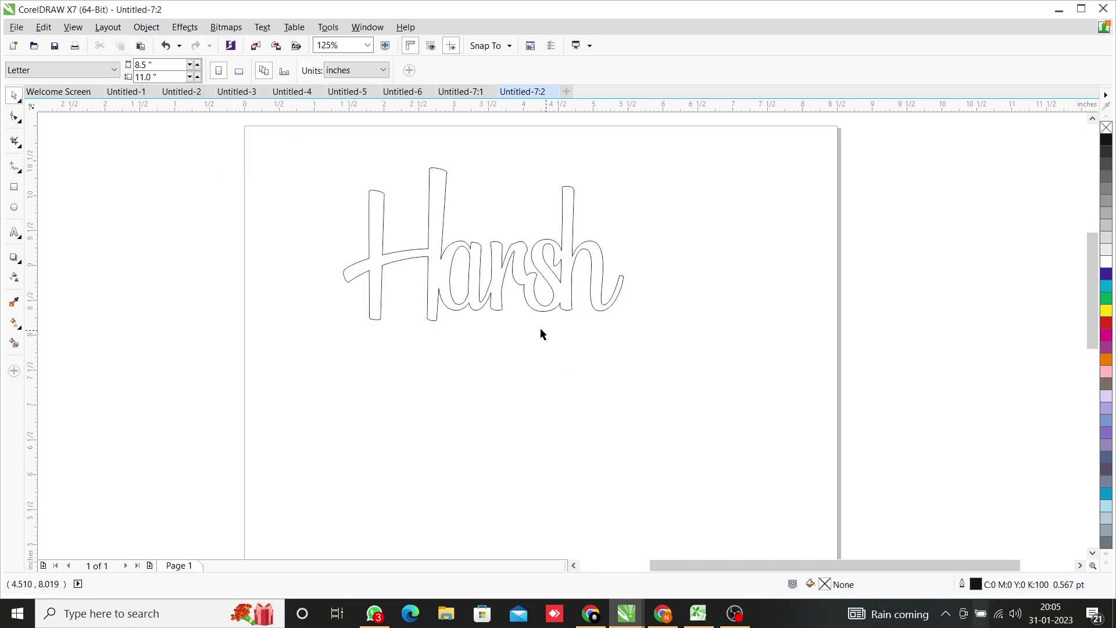
click(448, 257)
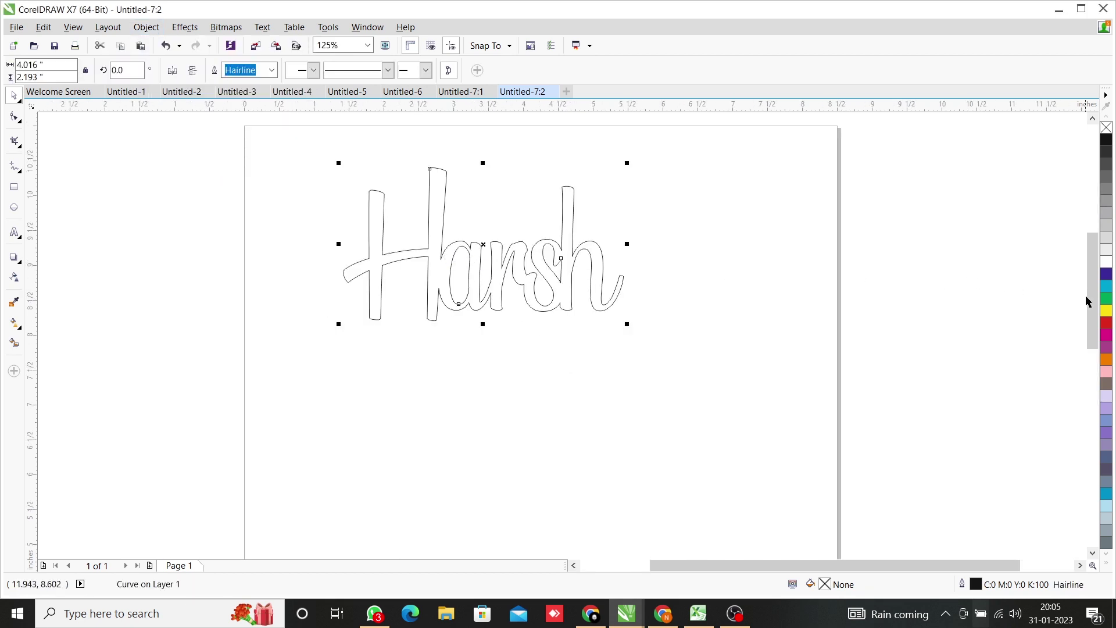
Fill the welded name with yellow.
click(1106, 312)
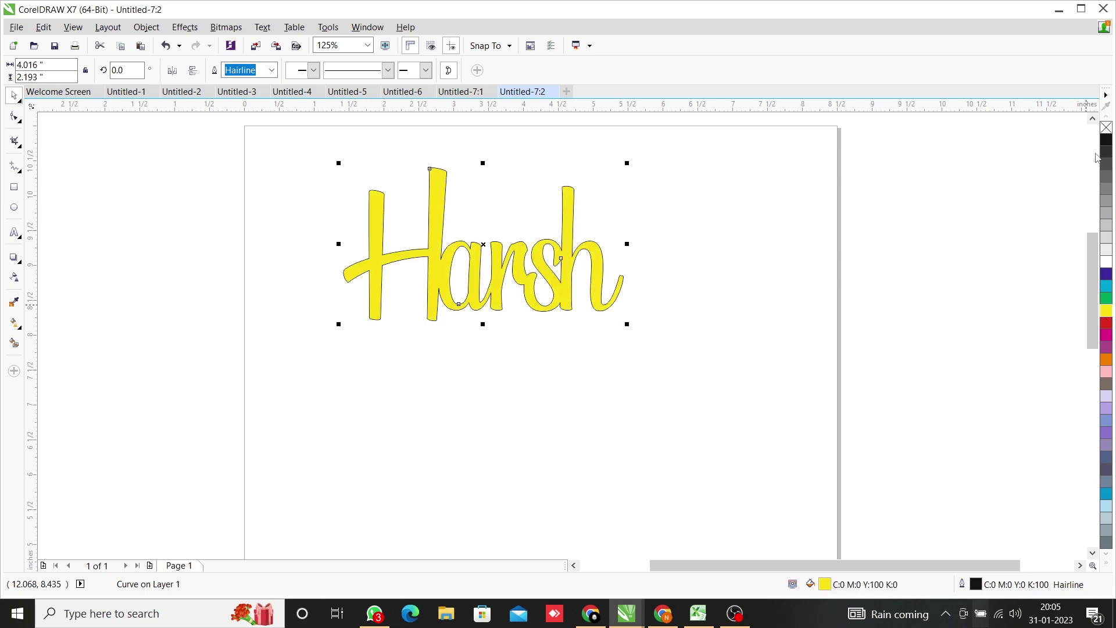
Remove the name's fill and give it a 36 pt overprinted outline with rounded corners, placed behind the fill.
click(1106, 128)
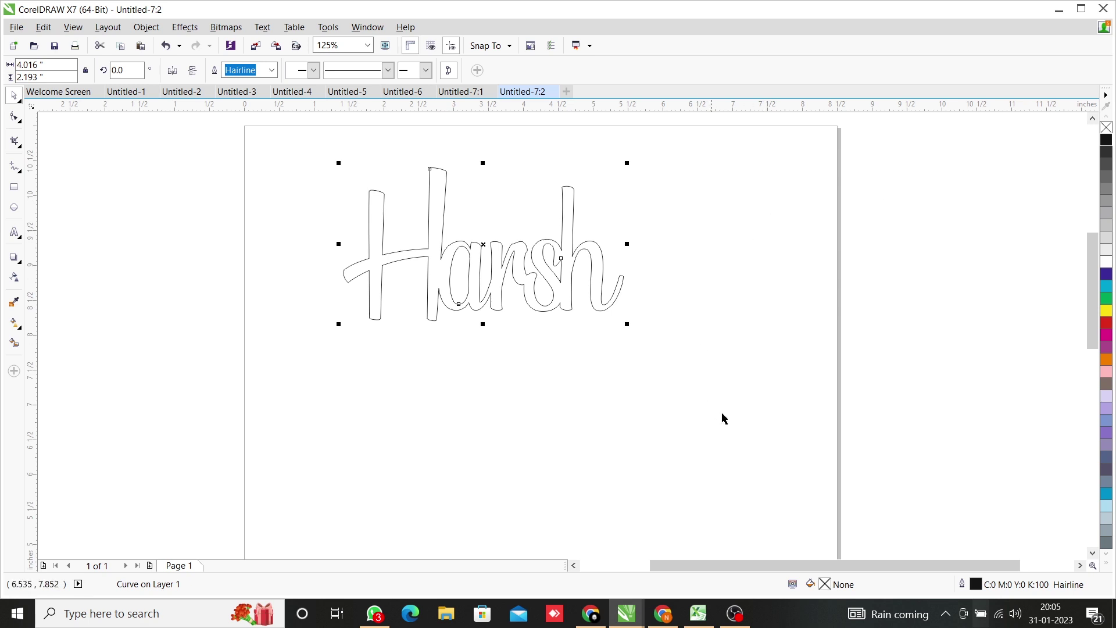
double_click(962, 584)
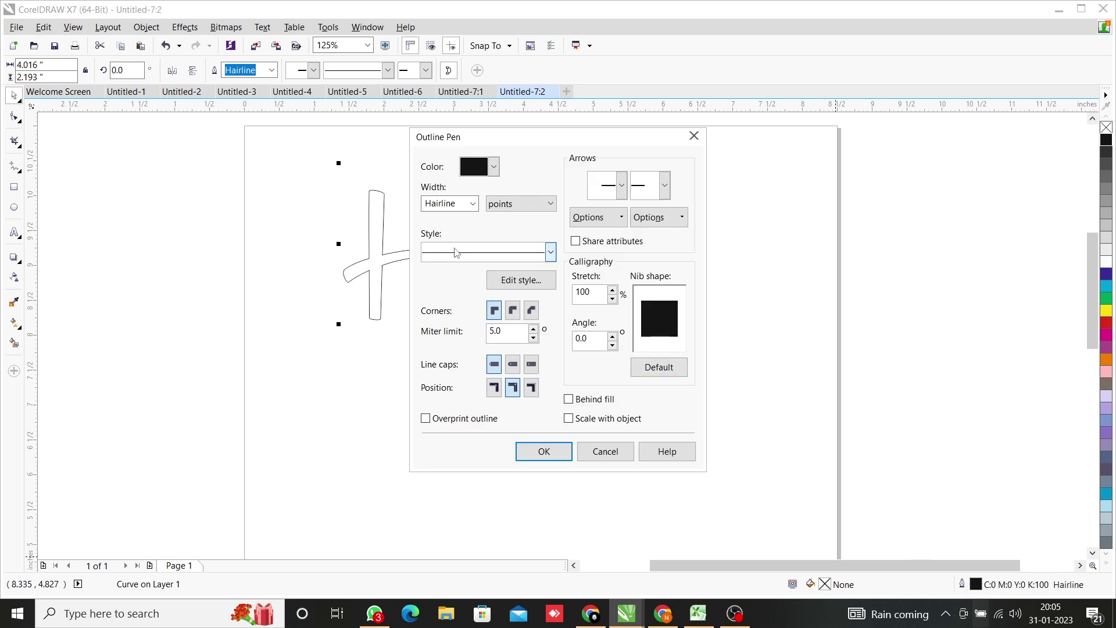
click(473, 203)
click(468, 349)
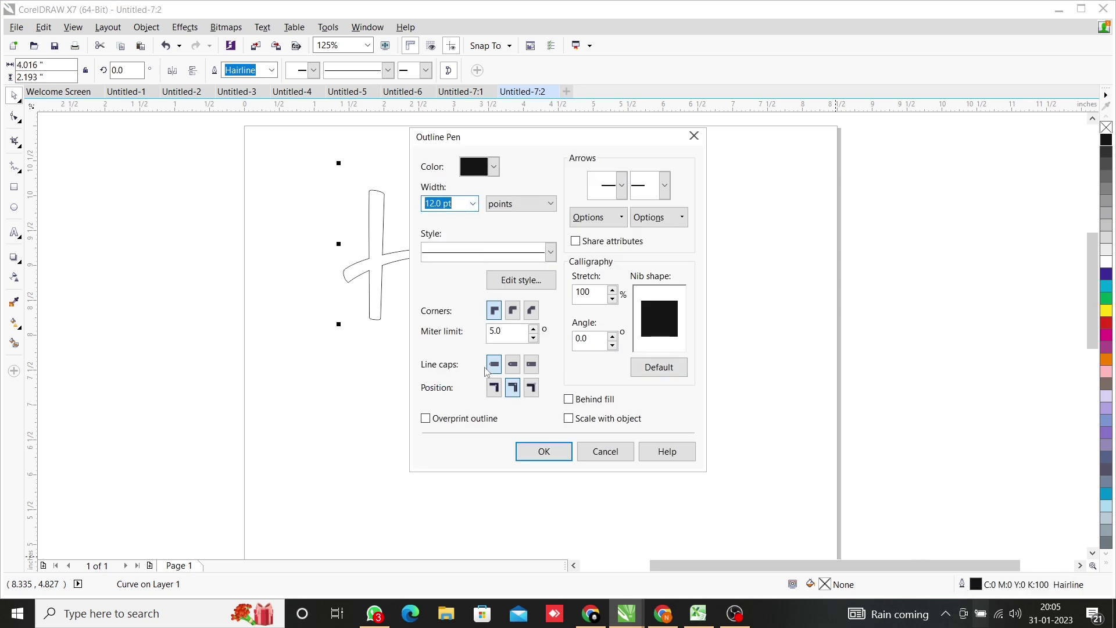
click(473, 203)
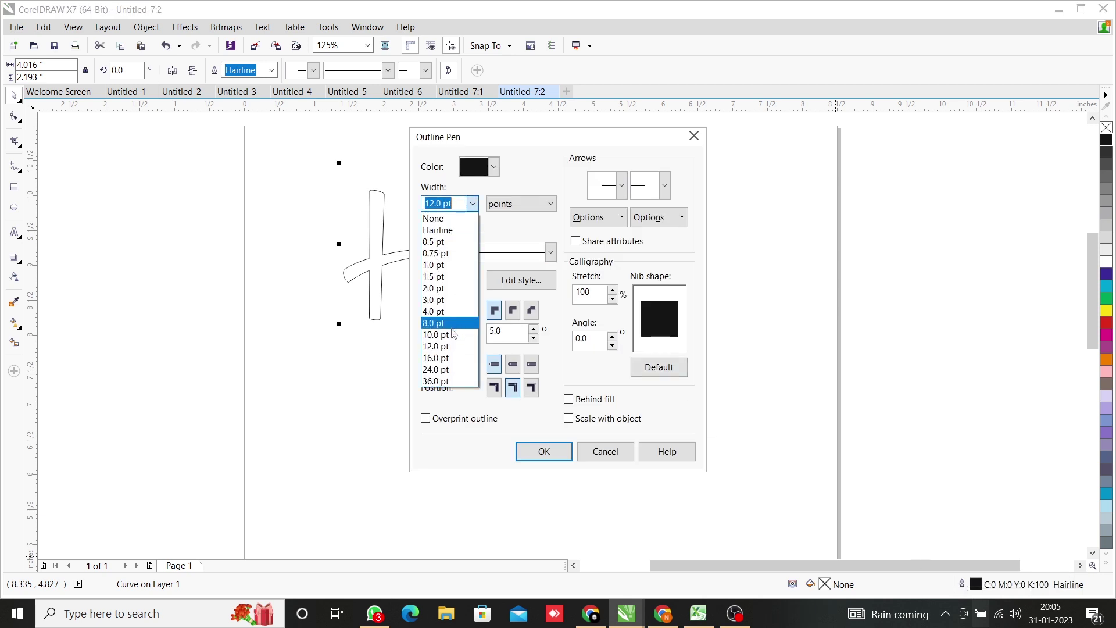
click(459, 379)
click(578, 404)
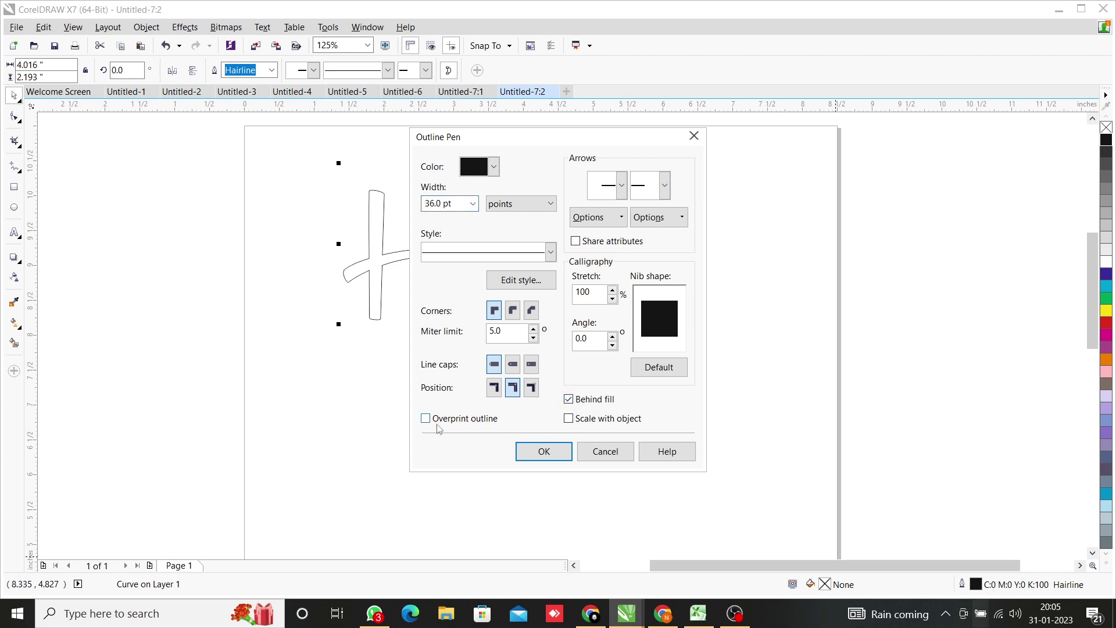
click(513, 311)
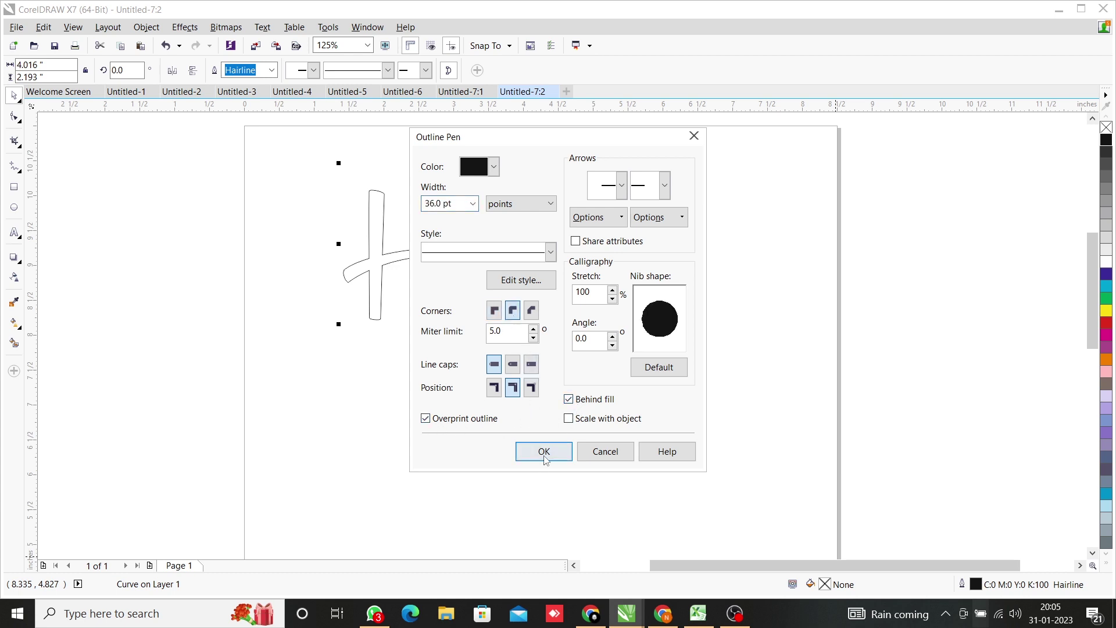
click(542, 453)
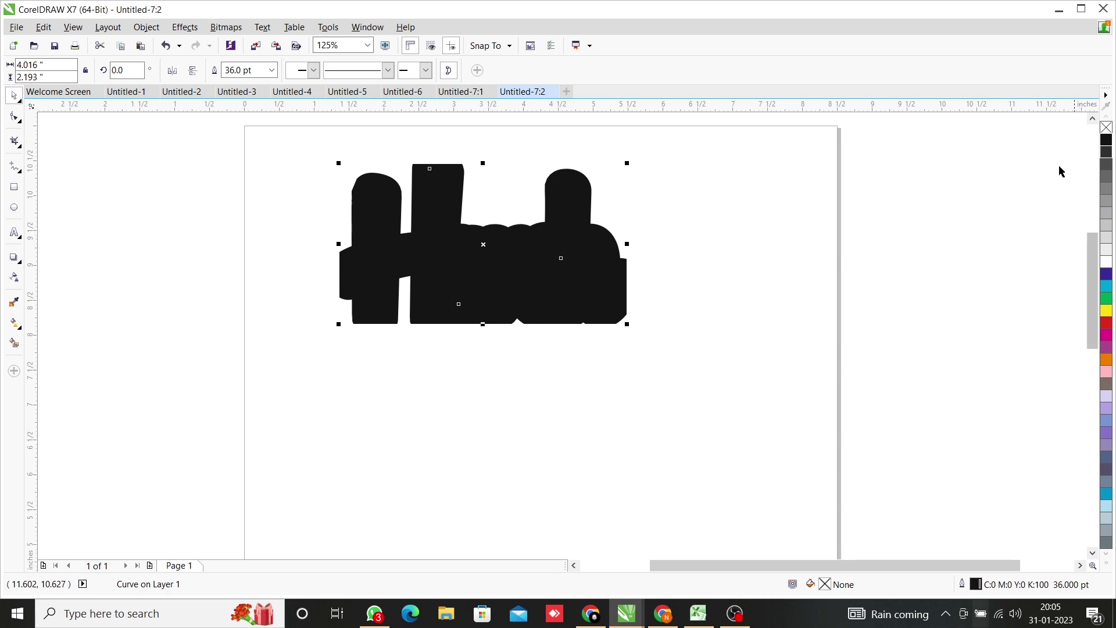
Convert the name's thick outline to an object and move it to a lower spot on the page.
drag(452, 227, 485, 288)
key(Escape)
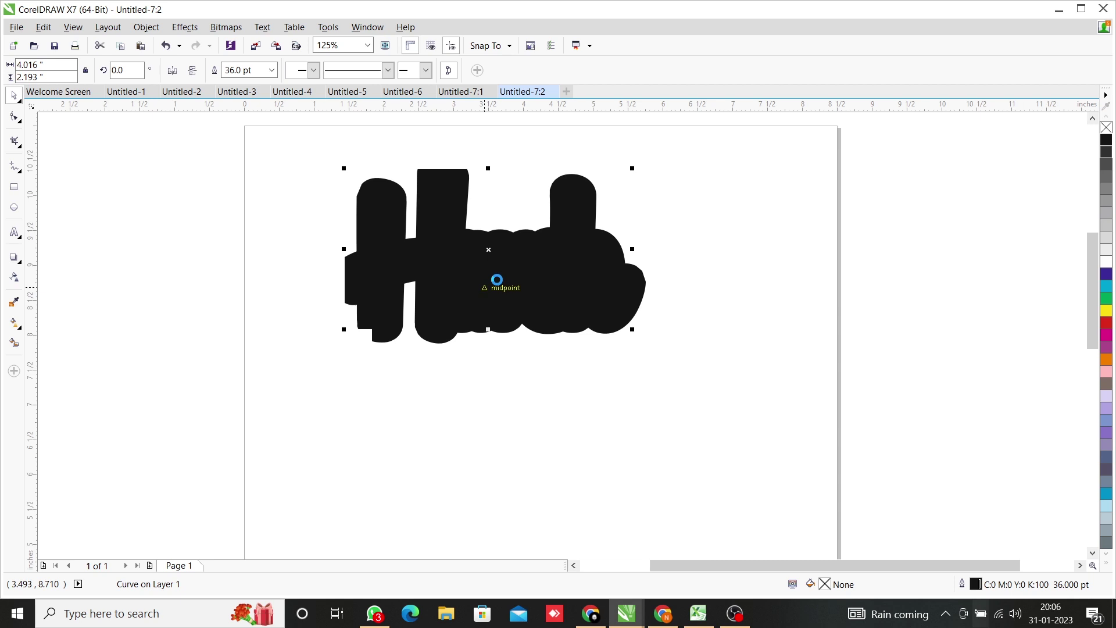
key(ctrl+shift+q)
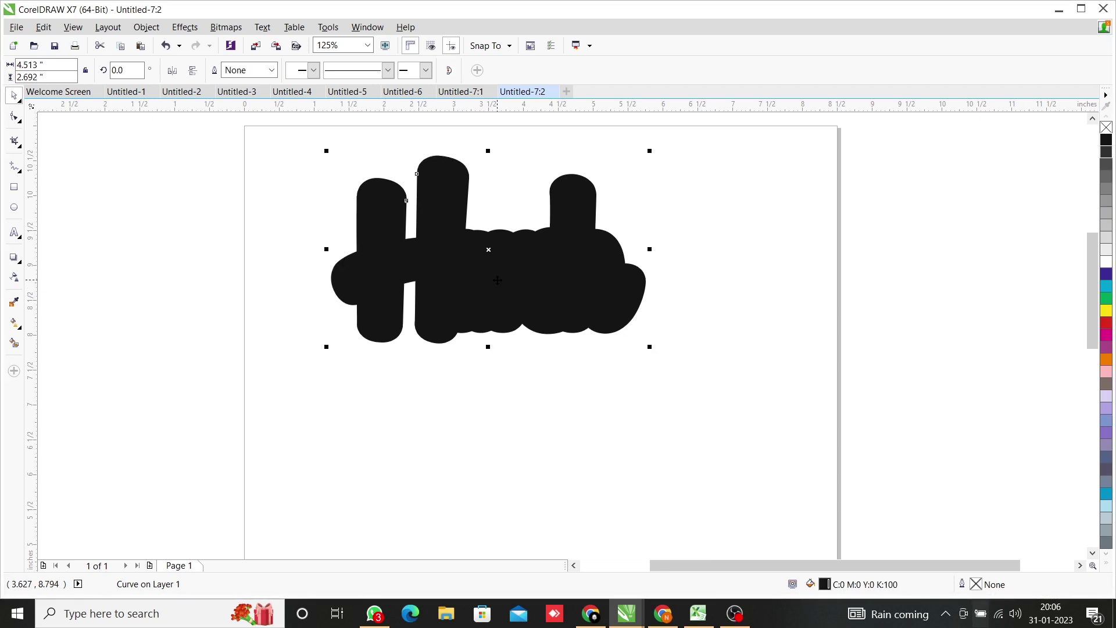
mouse_move(497, 279)
mouse_down()
mouse_move(630, 360)
mouse_move(690, 426)
mouse_up()
click(448, 289)
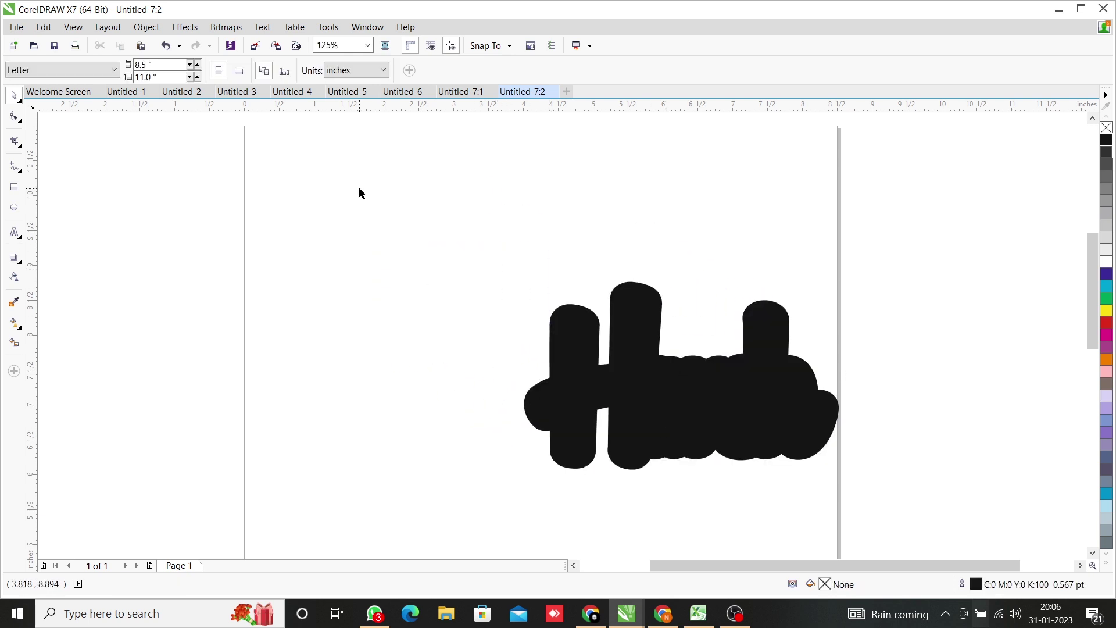
Reposition the black outline shape on the page and delete it.
drag(271, 182, 727, 397)
key(ctrl+z)
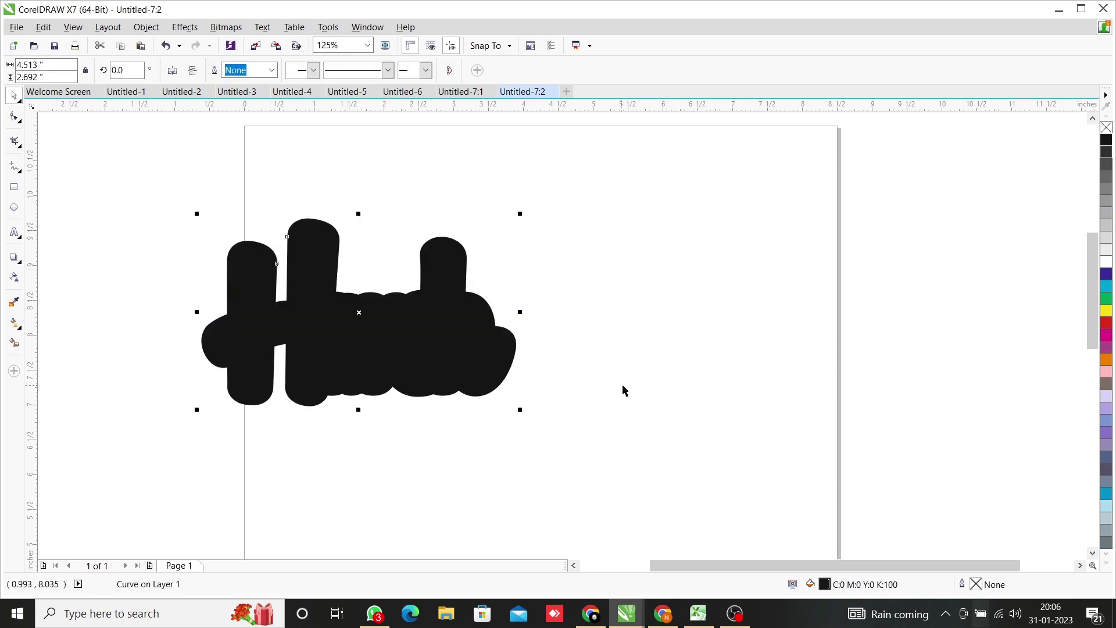
click(612, 394)
scroll(543, 290, down, 2)
drag(257, 177, 810, 522)
drag(418, 295, 528, 311)
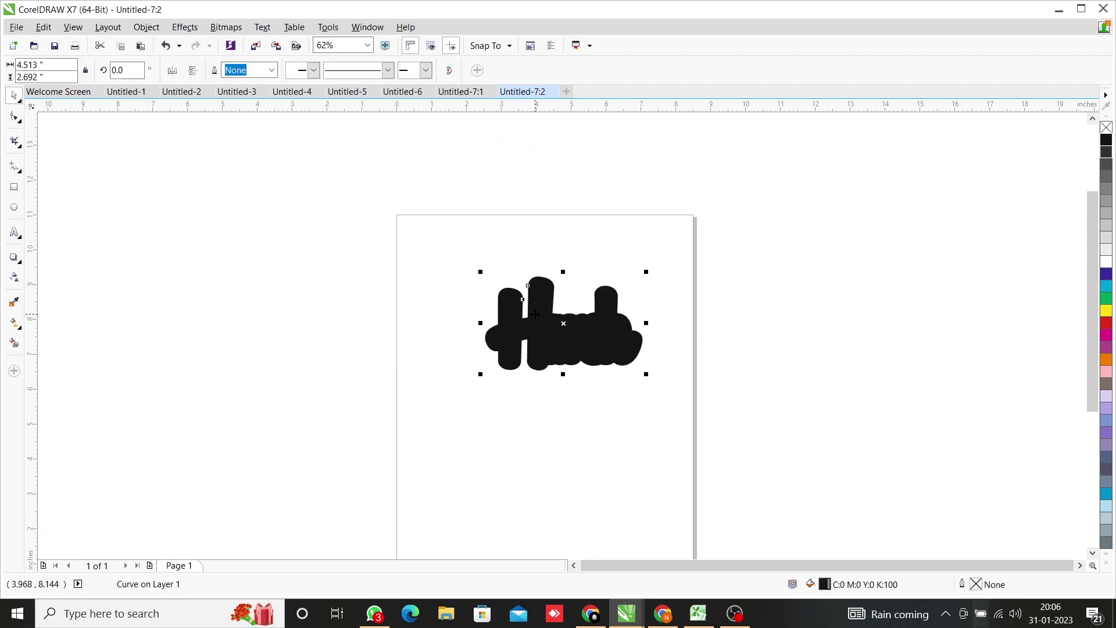
key(Delete)
Undo the outline conversion, the thick outline and the fill removal, and reselect the name.
key(ctrl+z)
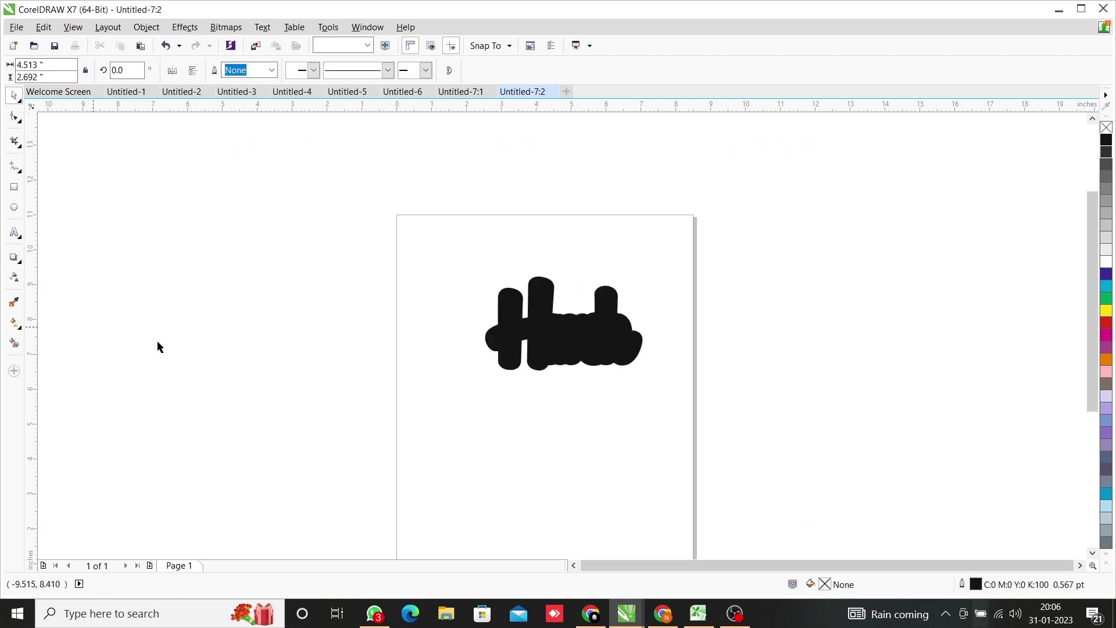
key(ctrl+z)
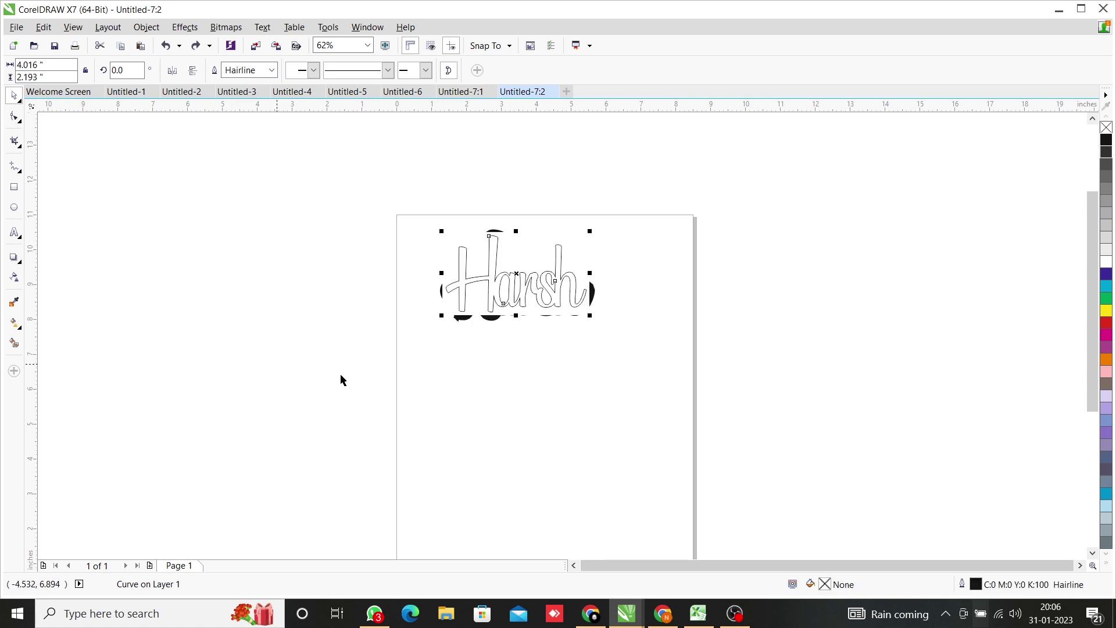
click(513, 367)
scroll(533, 293, up, 5)
drag(505, 294, 520, 316)
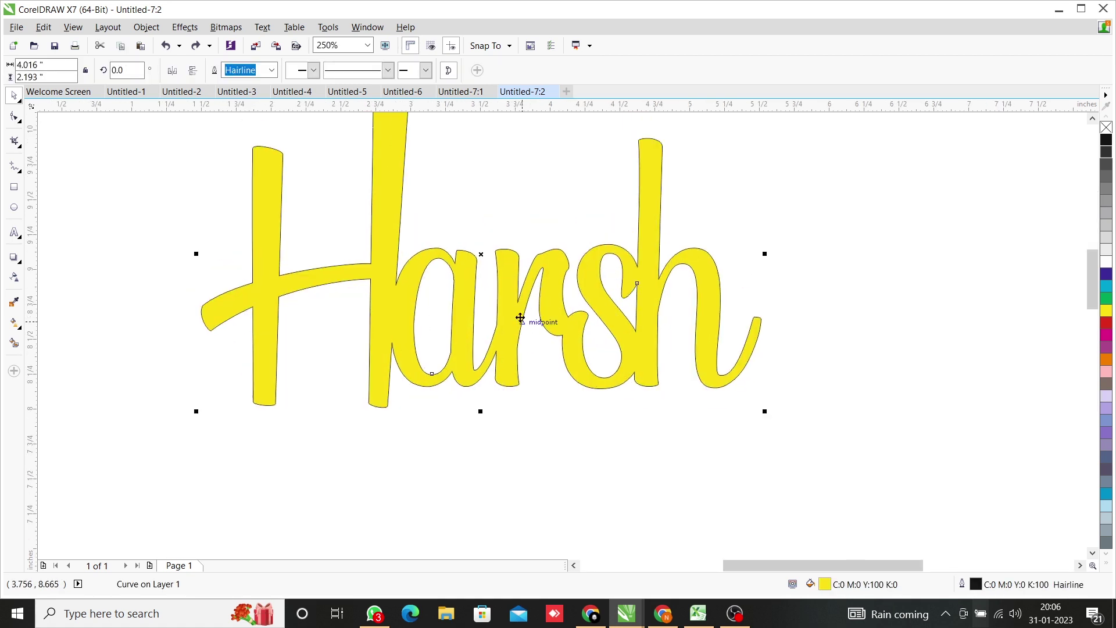
scroll(521, 316, down, 2)
click(568, 326)
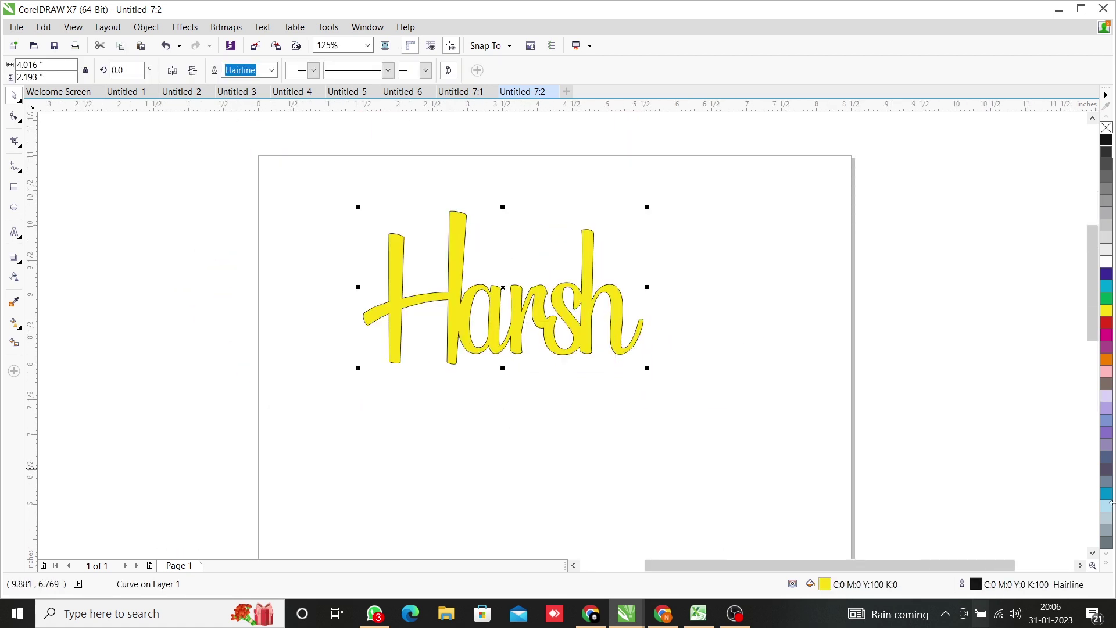
Give the yellow name a 12 pt black outline with rounded corners, behind the fill and overprinted, and inspect its edges.
double_click(962, 585)
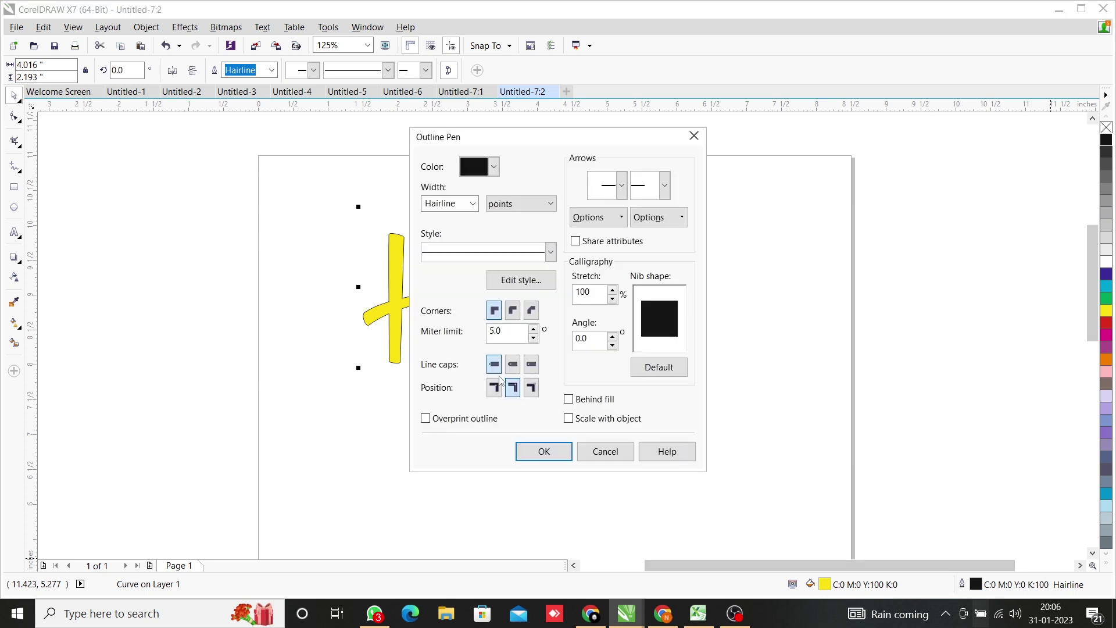
click(473, 203)
click(468, 371)
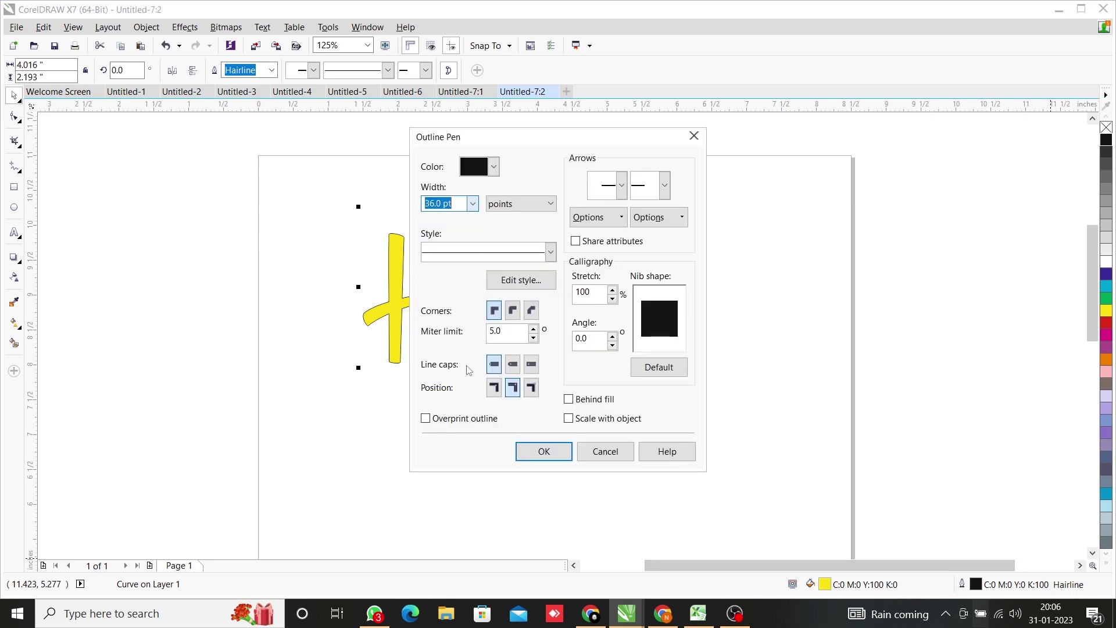
click(512, 309)
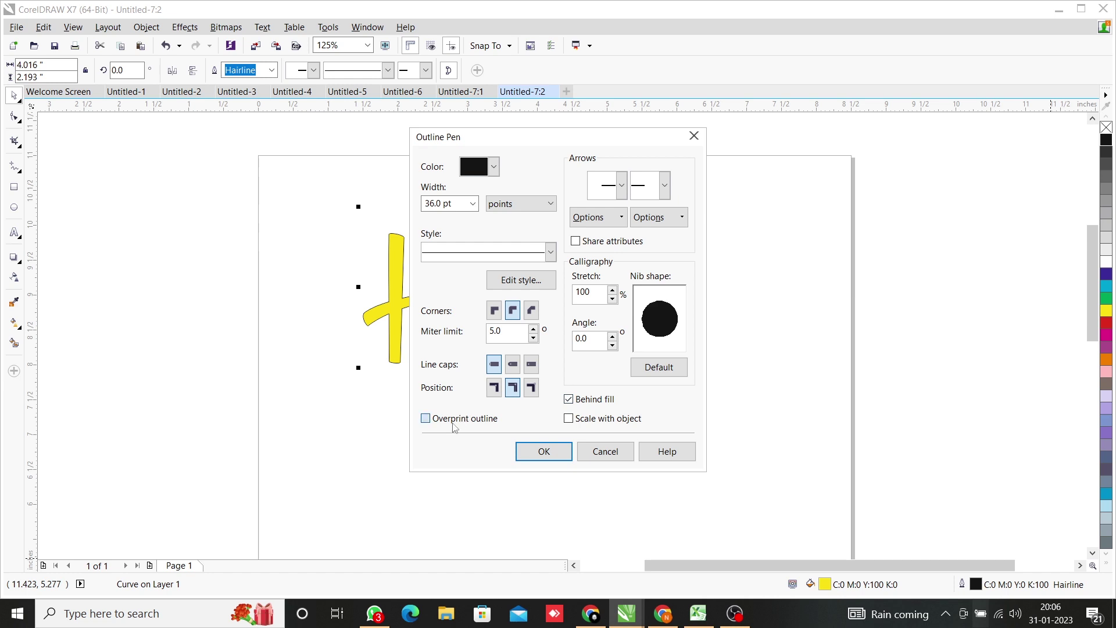
click(472, 203)
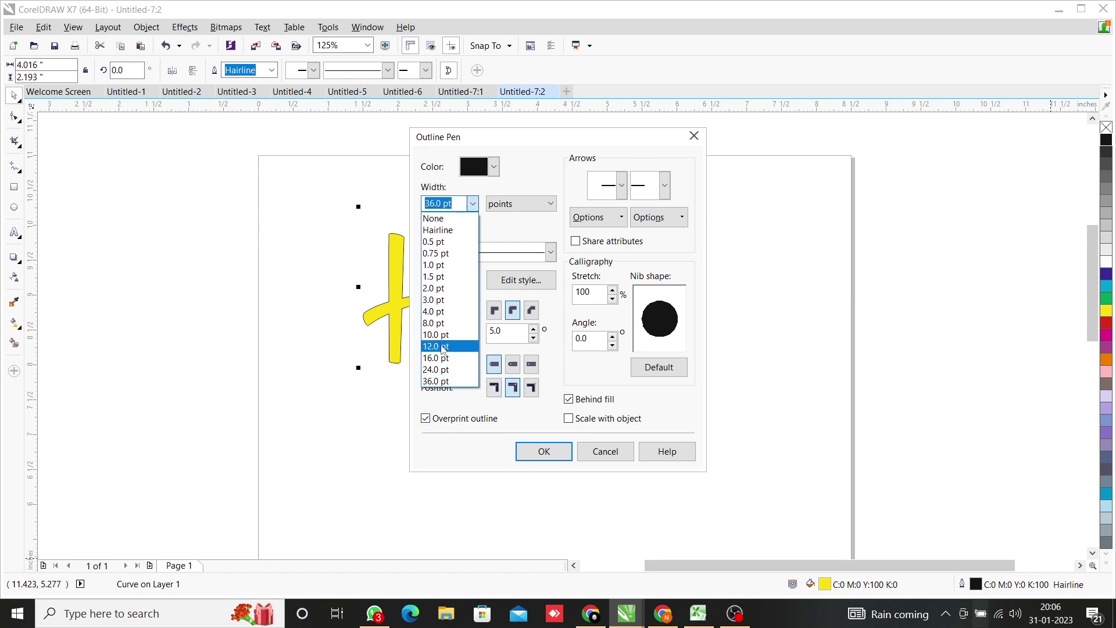
click(443, 347)
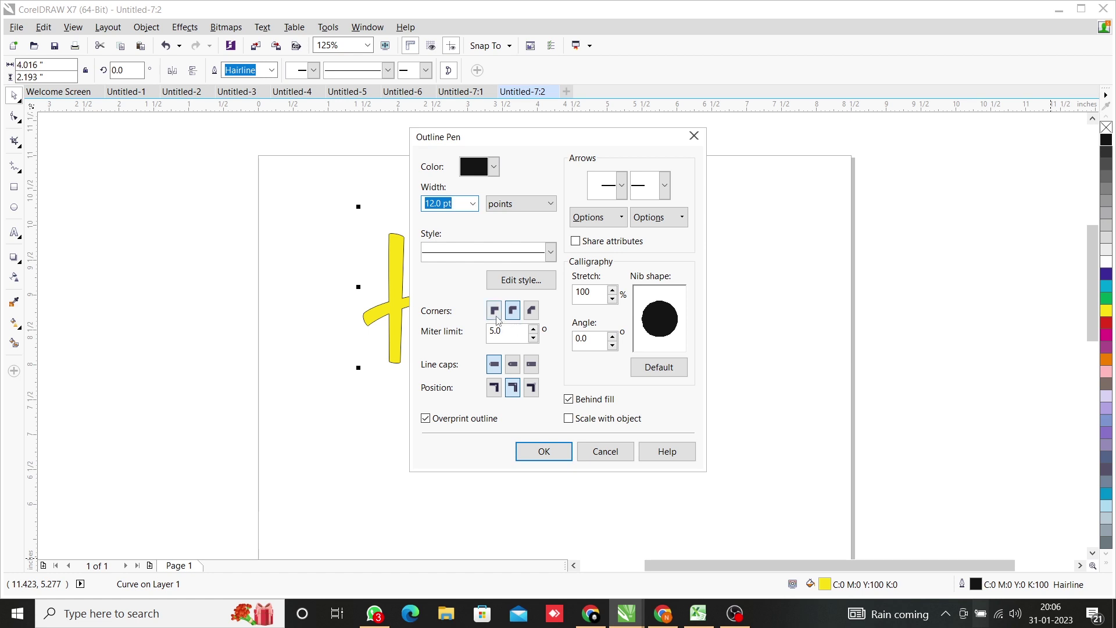
click(540, 452)
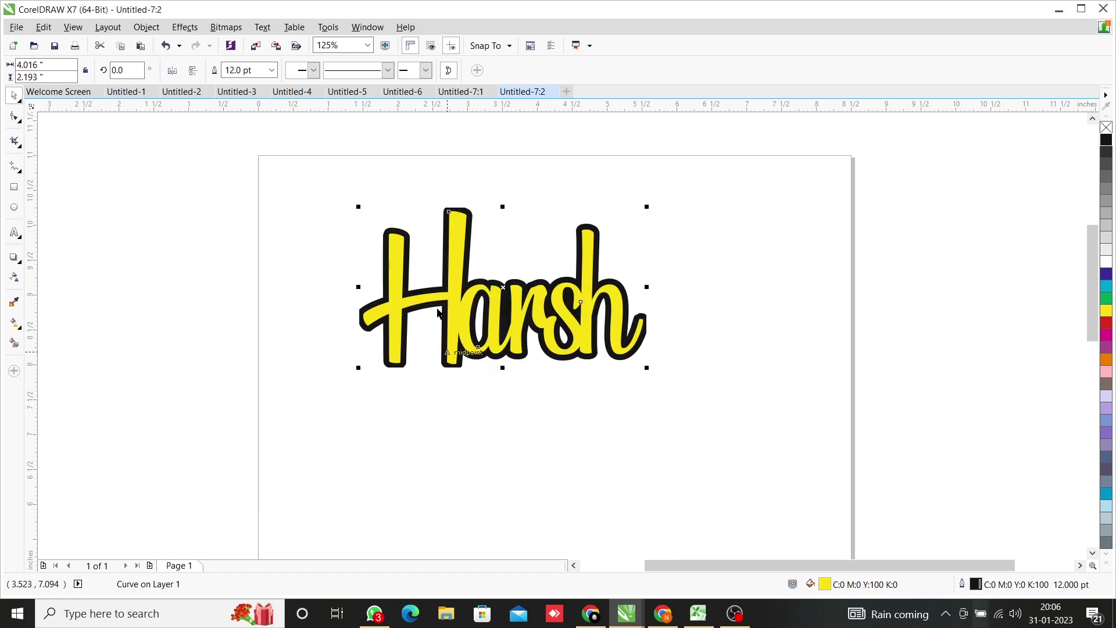
scroll(406, 261, up, 3)
scroll(424, 262, down, 3)
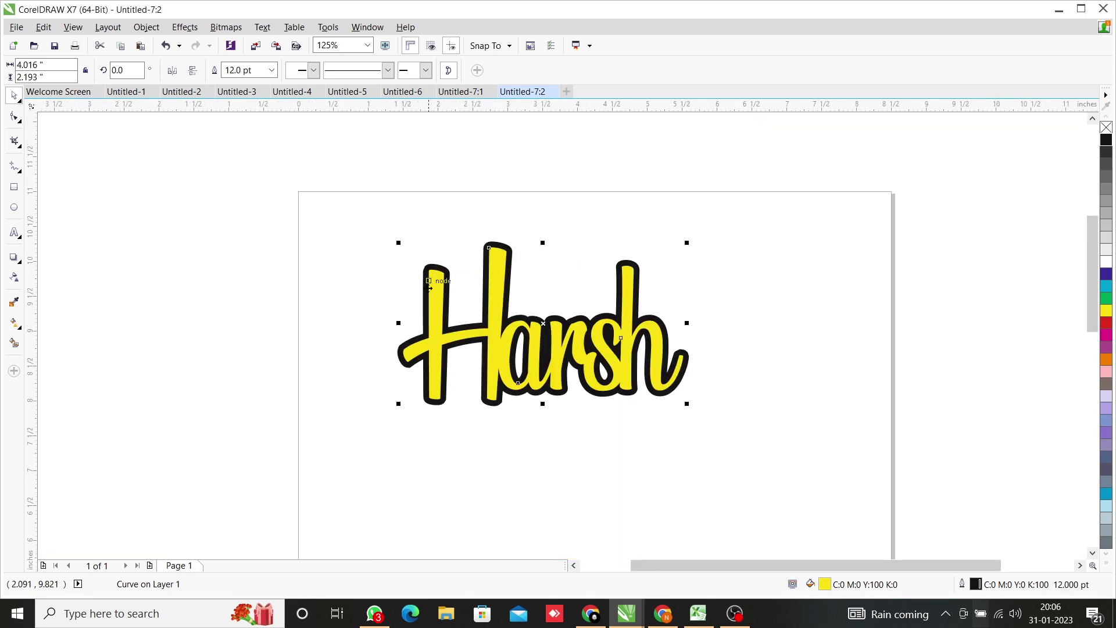
scroll(431, 286, up, 1)
scroll(440, 294, down, 1)
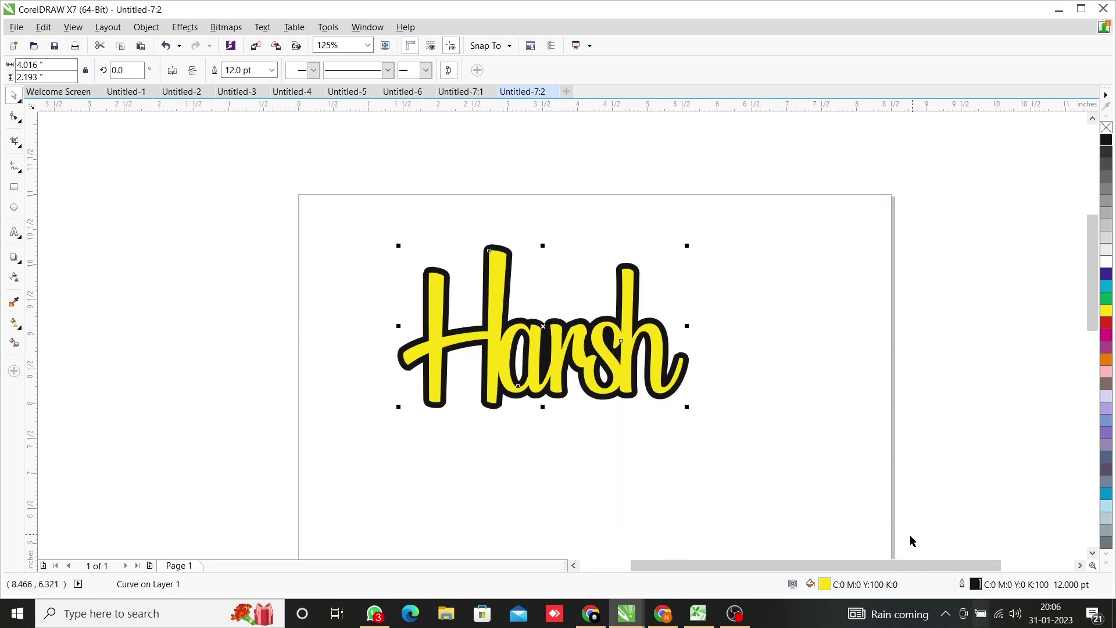
Try rounded and beveled corner styles on the name's outline and examine the tops of the letter strokes.
double_click(960, 585)
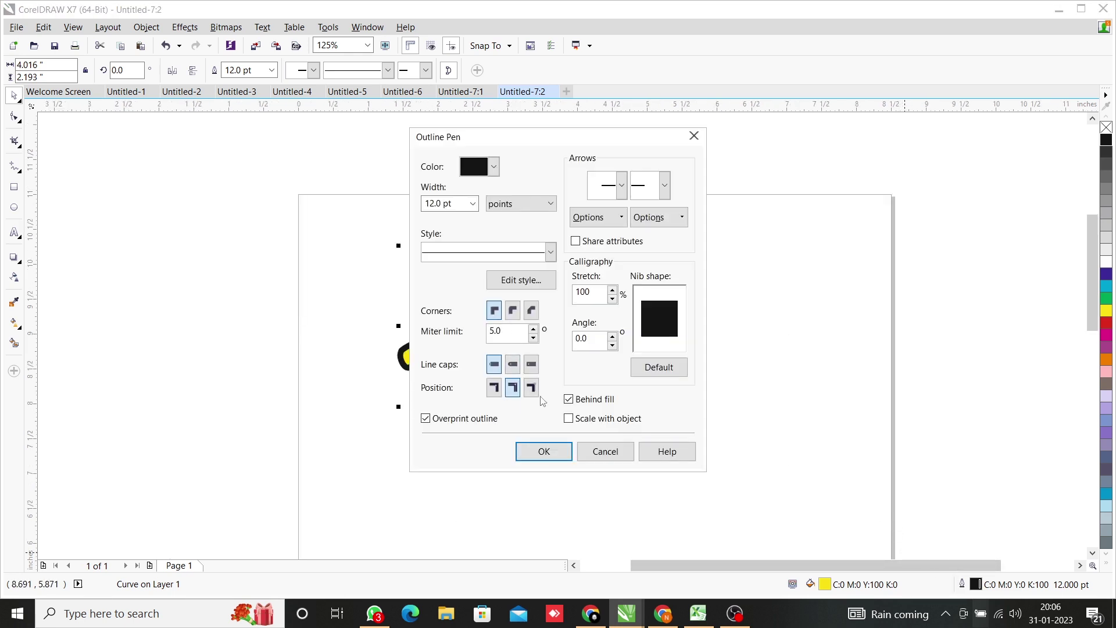
click(511, 310)
click(542, 449)
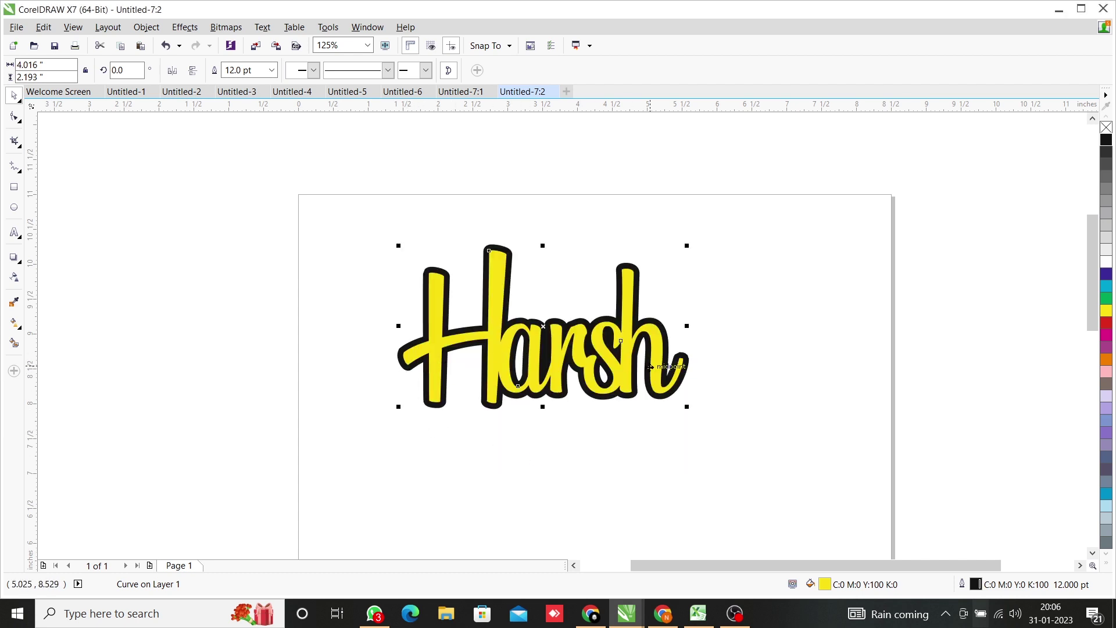
double_click(963, 584)
click(531, 311)
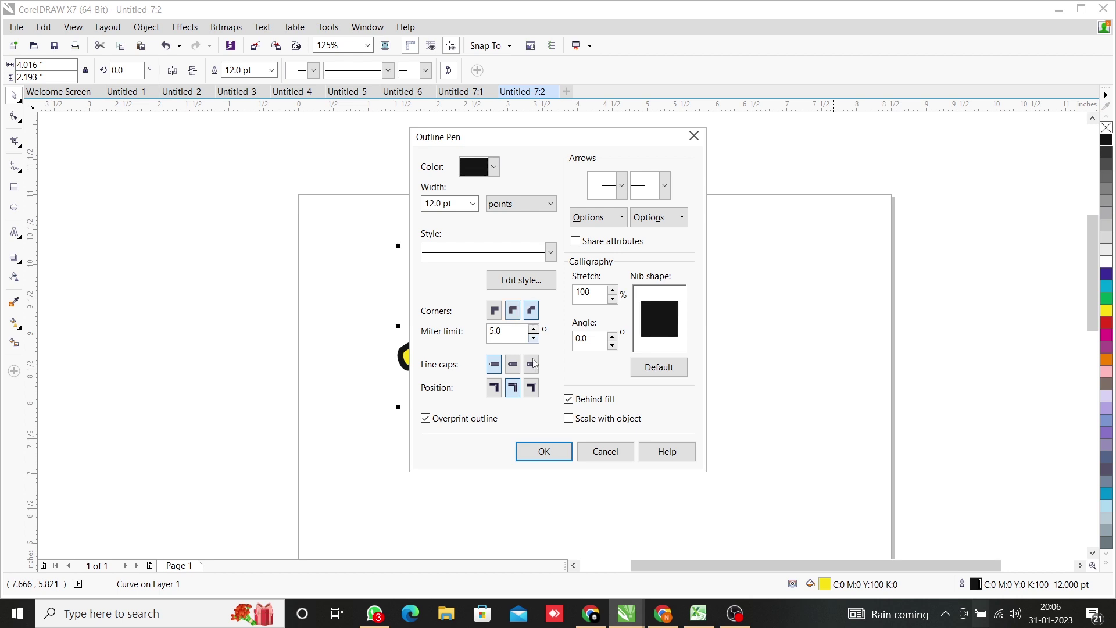
click(539, 456)
scroll(364, 319, up, 4)
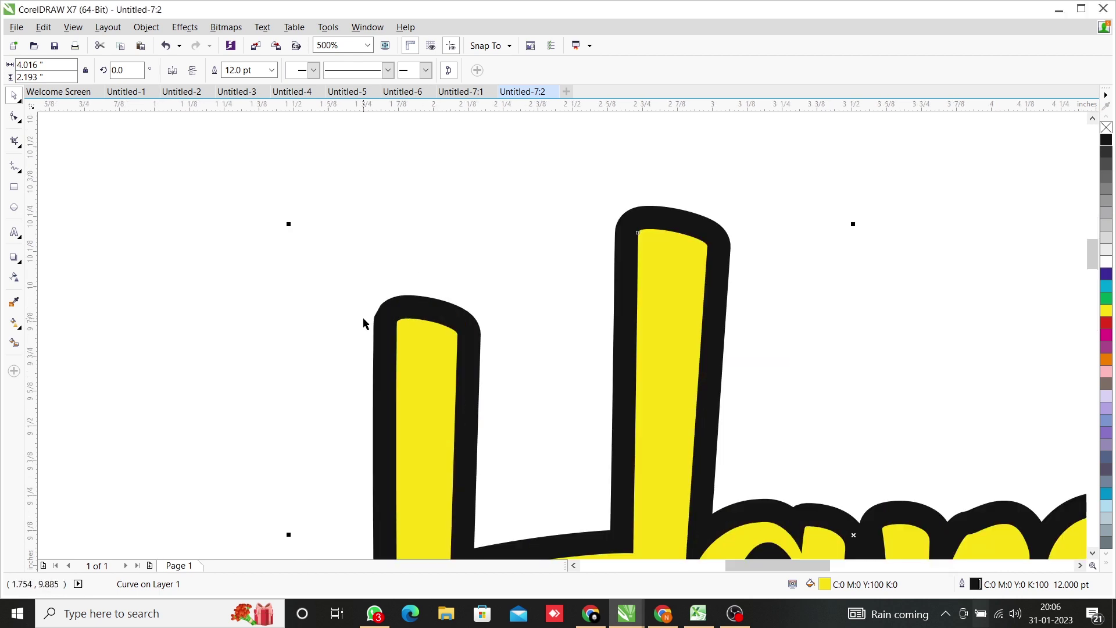
scroll(364, 321, up, 4)
scroll(417, 285, down, 8)
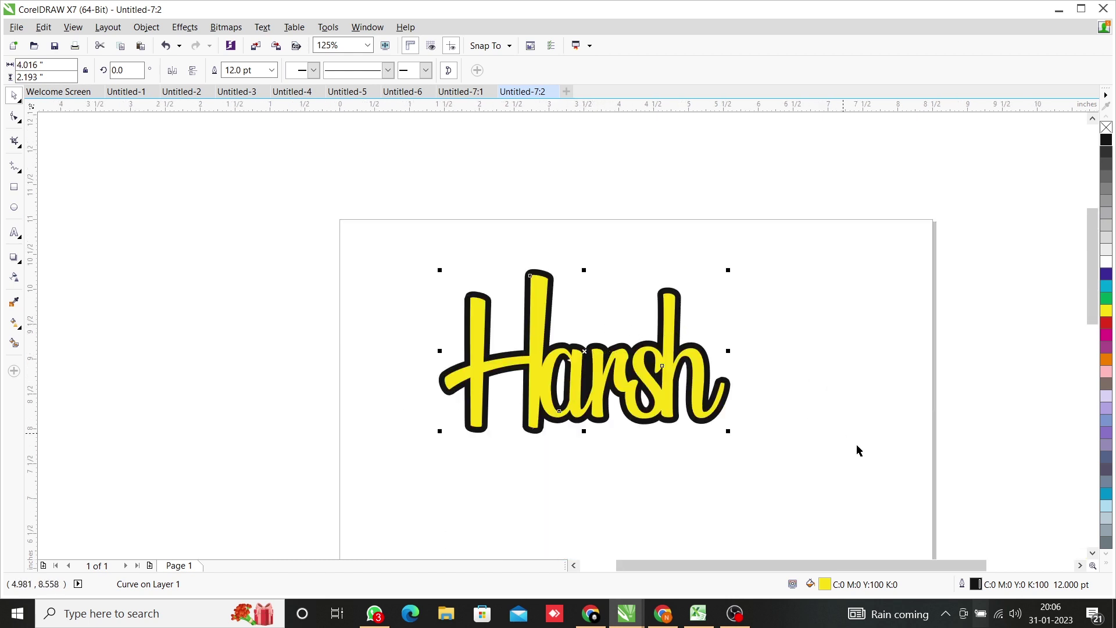
Set the corners of the name's outline to rounded.
double_click(960, 584)
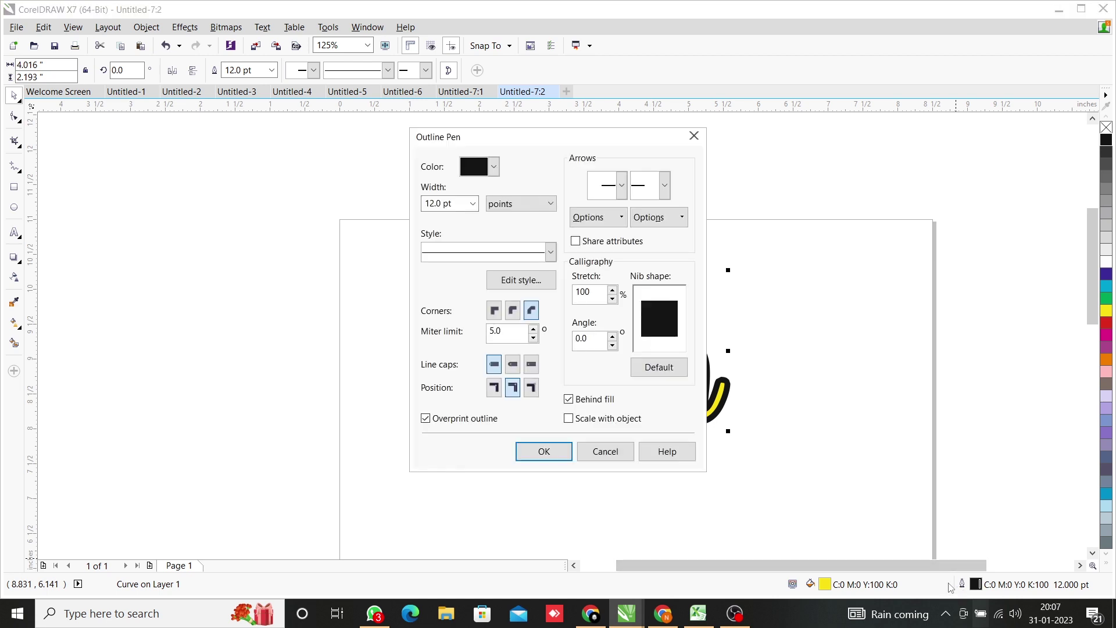
click(512, 313)
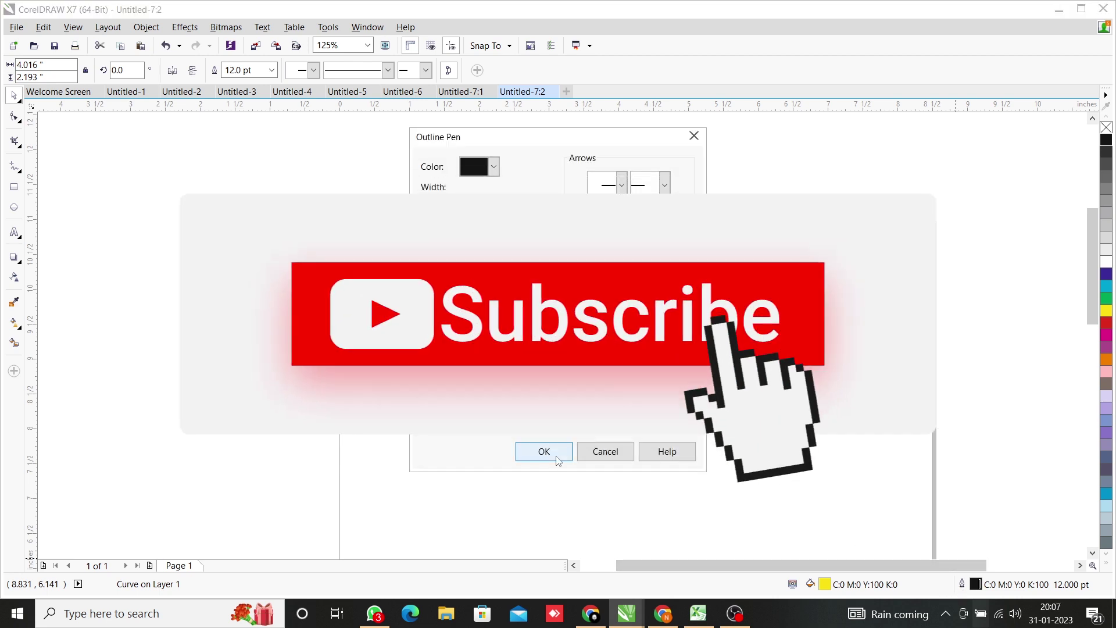
click(535, 459)
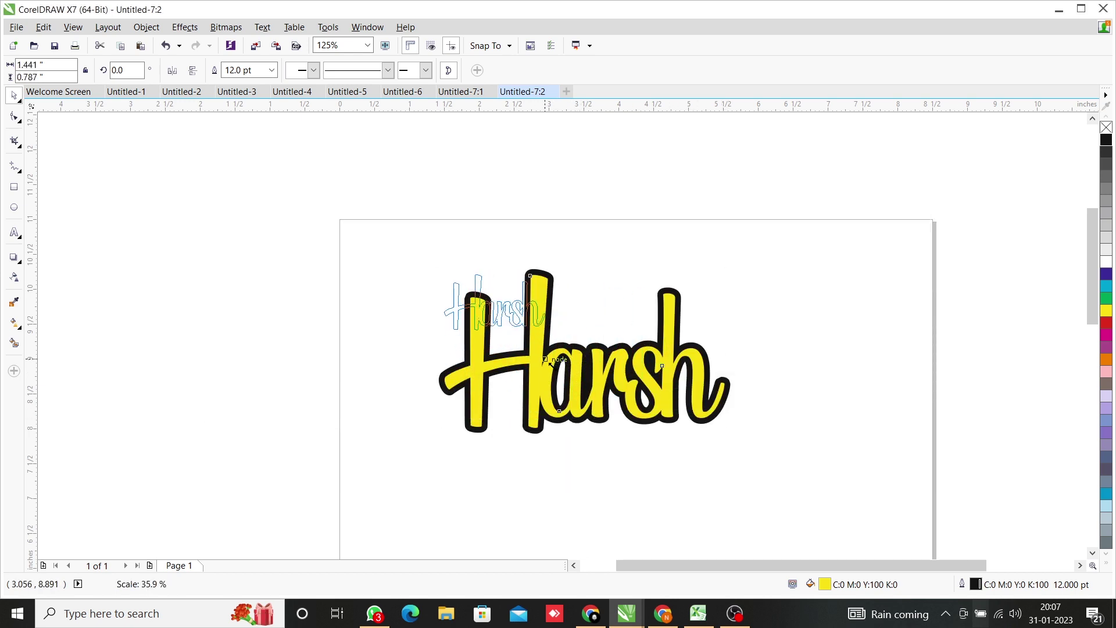
Move the outlined name near the page's upper-left corner and scale it proportionally to about 2.54 by 1.387 inches.
scroll(469, 299, up, 3)
drag(461, 279, 414, 220)
scroll(414, 220, down, 3)
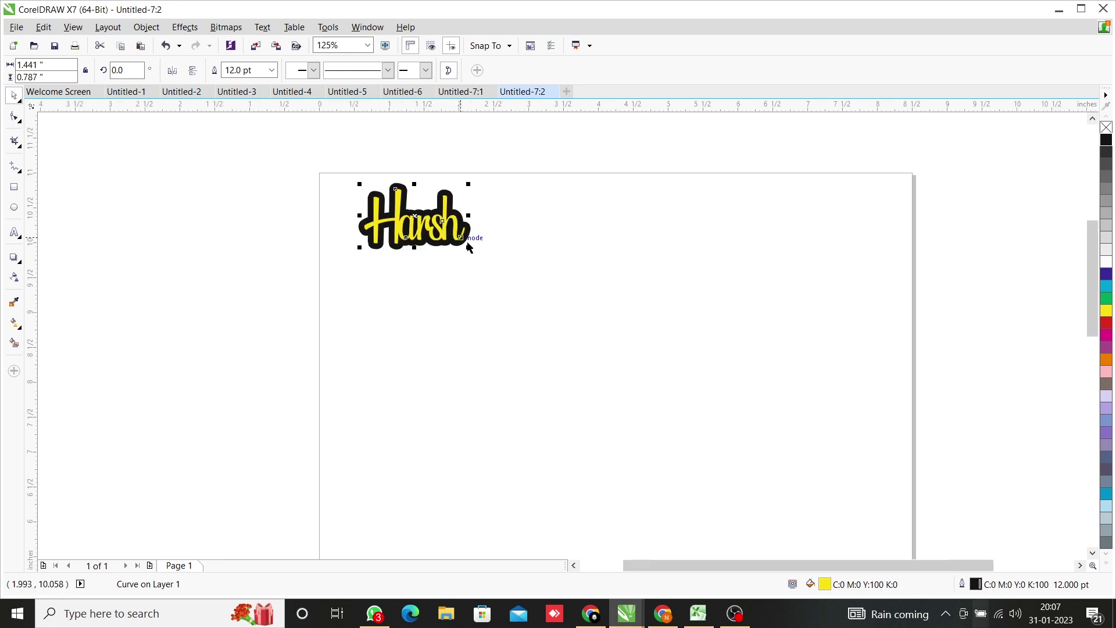
drag(470, 248, 554, 291)
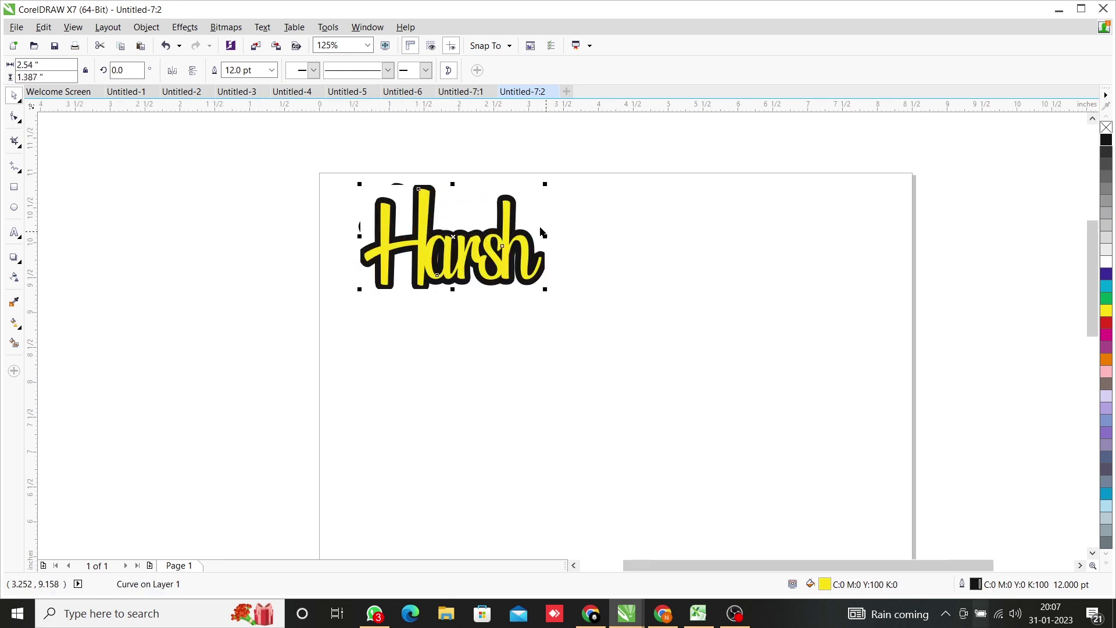
Convert the name's thick black outline to a separate object and move the yellow name below and to the right of it.
scroll(589, 269, up, 3)
click(590, 269)
click(456, 284)
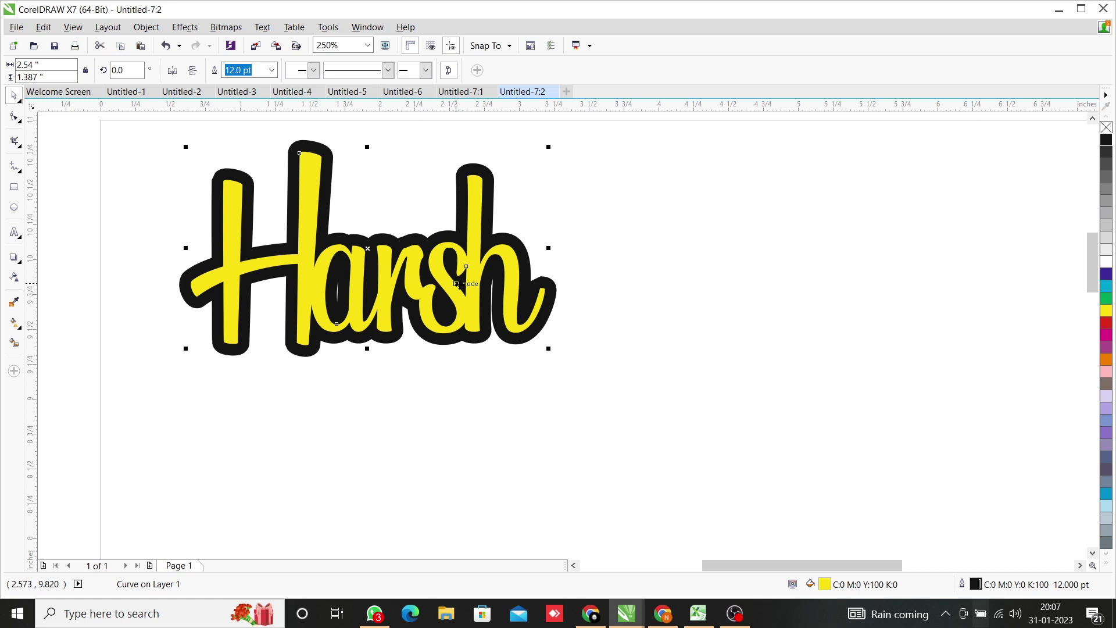
scroll(453, 294, down, 3)
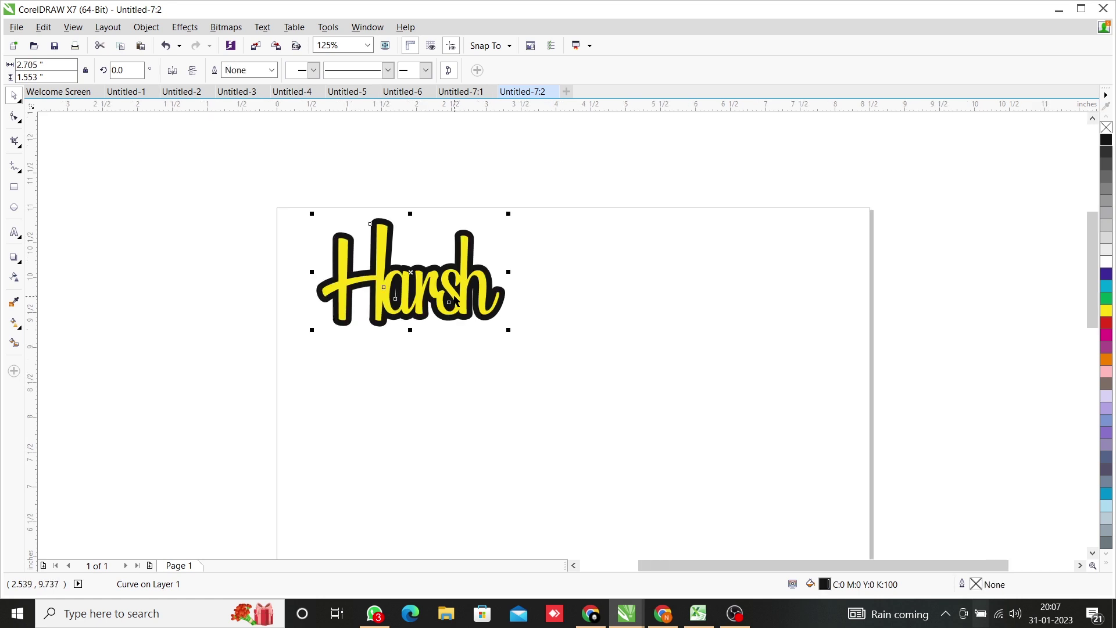
drag(452, 299, 529, 408)
Create a boundary curve around the black outline shape and centre the new curve on the page.
drag(250, 204, 627, 361)
click(146, 27)
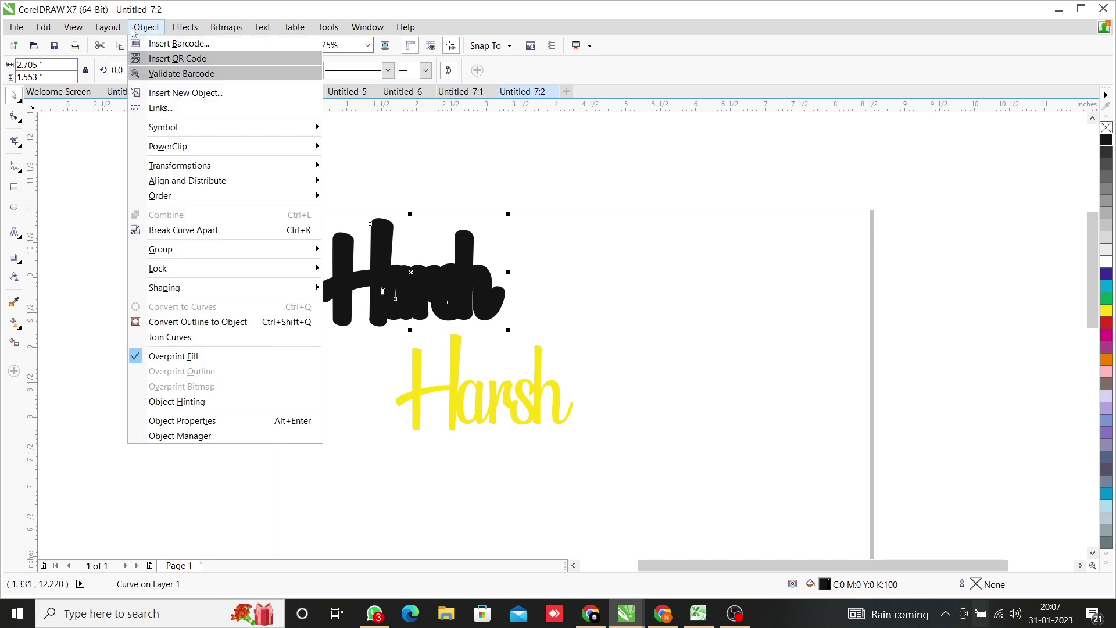
mouse_move(174, 287)
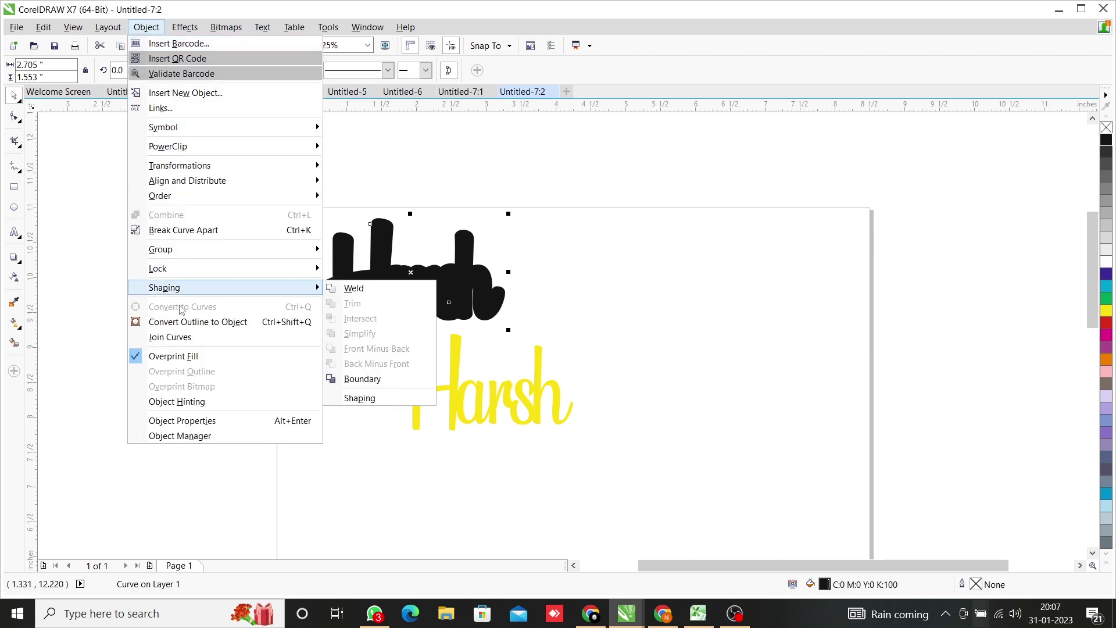
click(355, 380)
drag(407, 303, 503, 401)
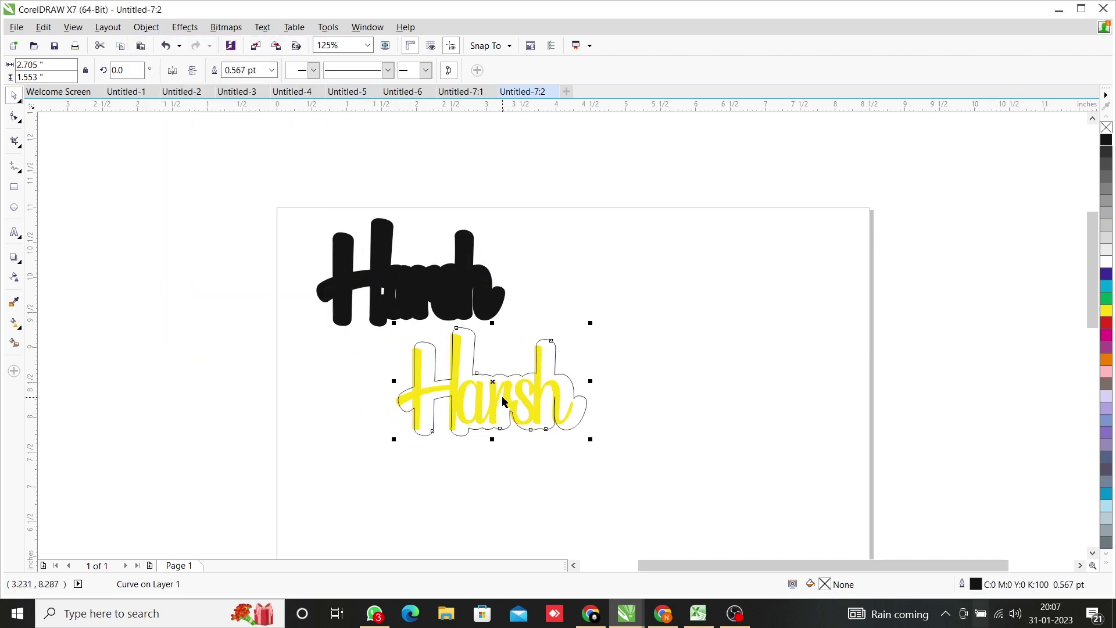
key(p)
Centre the yellow name on the page inside the boundary curve and delete the black outline shape.
click(436, 386)
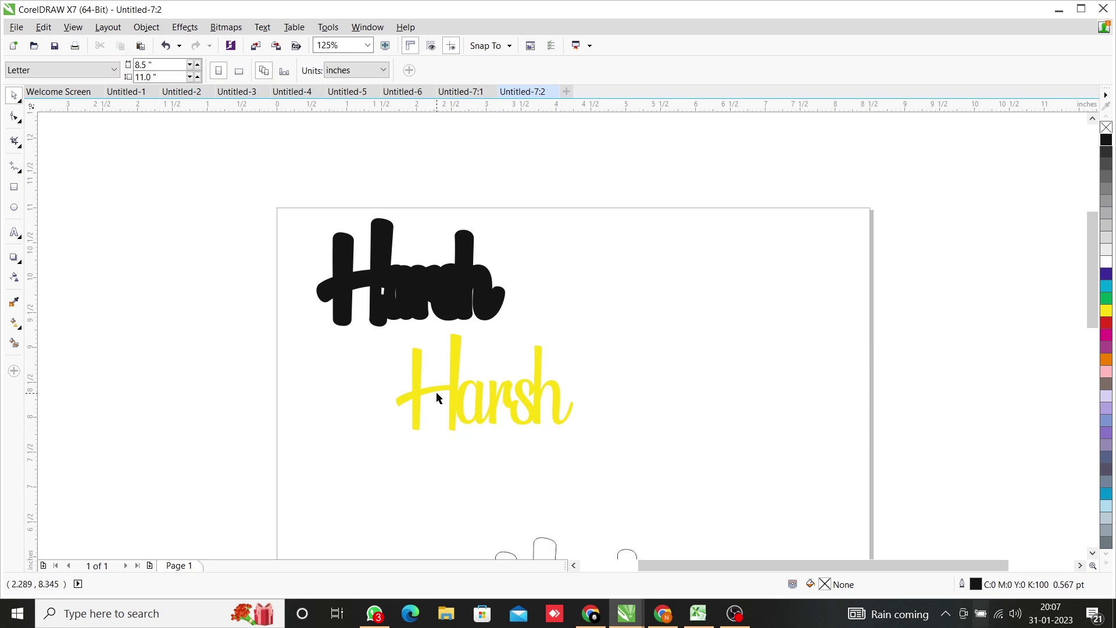
key(p)
click(414, 298)
key(Delete)
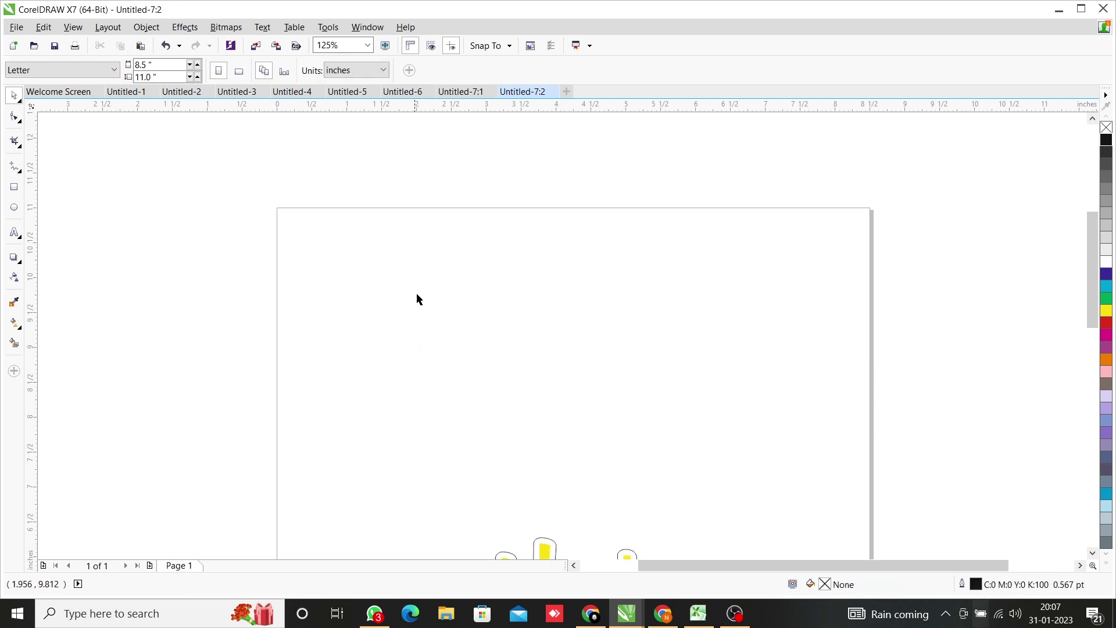
scroll(460, 386, down, 3)
scroll(444, 361, up, 5)
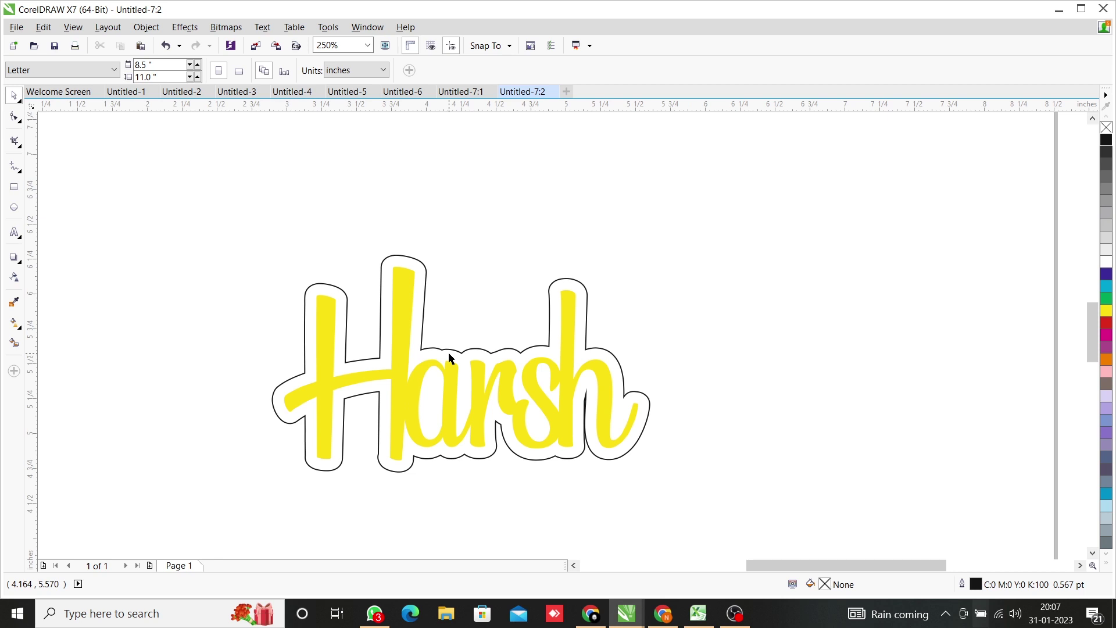
Draw a circle about 0.036 inches wide inside the boundary's first stroke near its top and combine it with the boundary.
click(14, 207)
scroll(291, 259, up, 3)
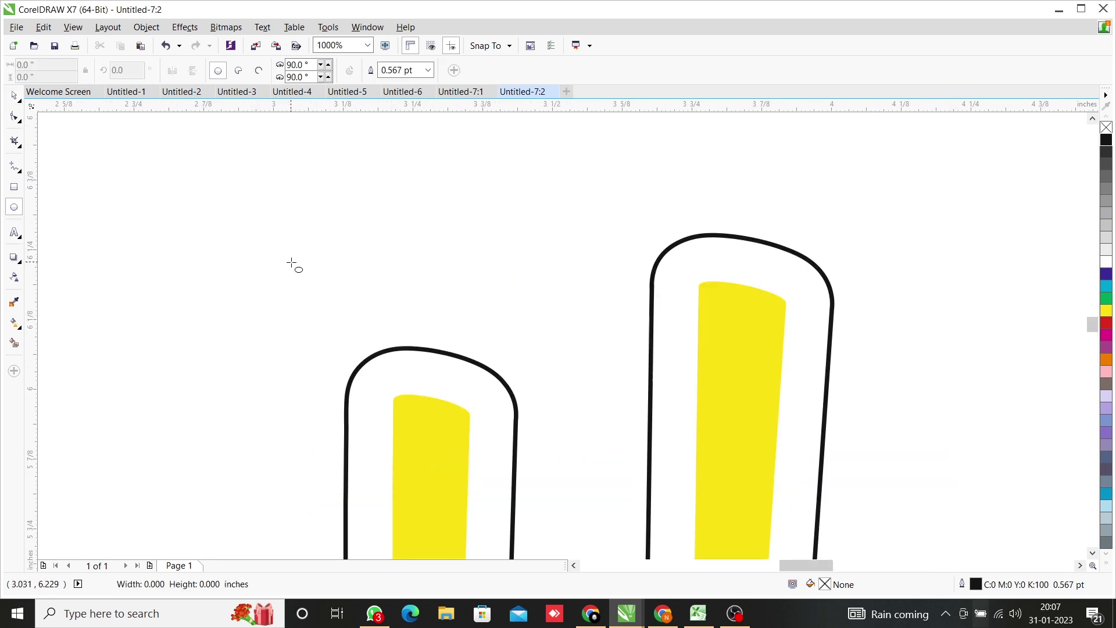
drag(290, 261, 394, 407)
key(space)
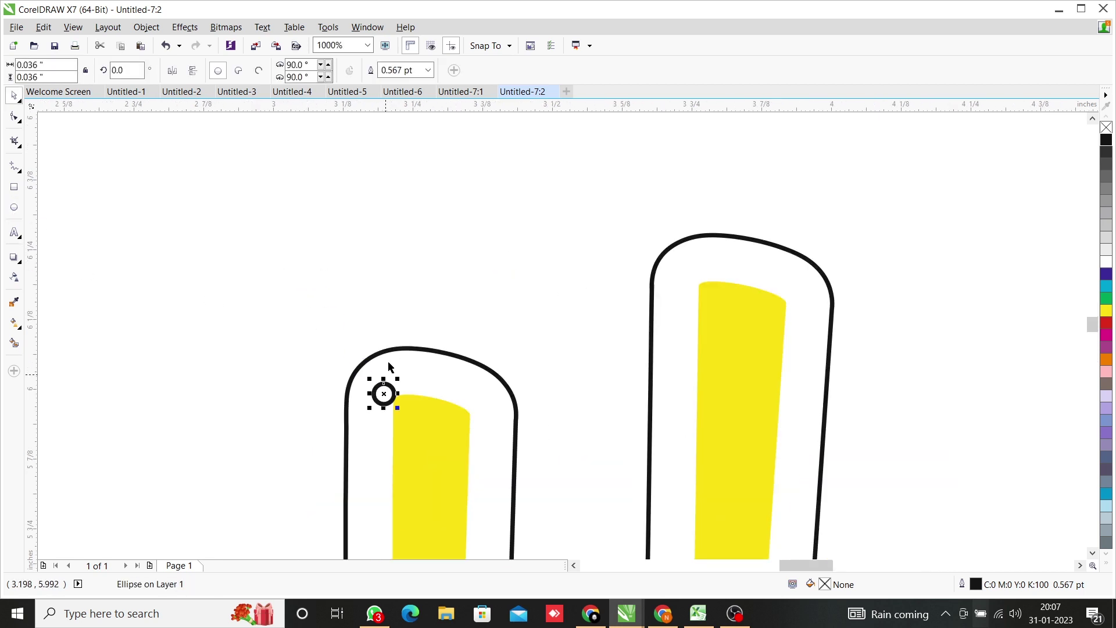
shift+click(390, 348)
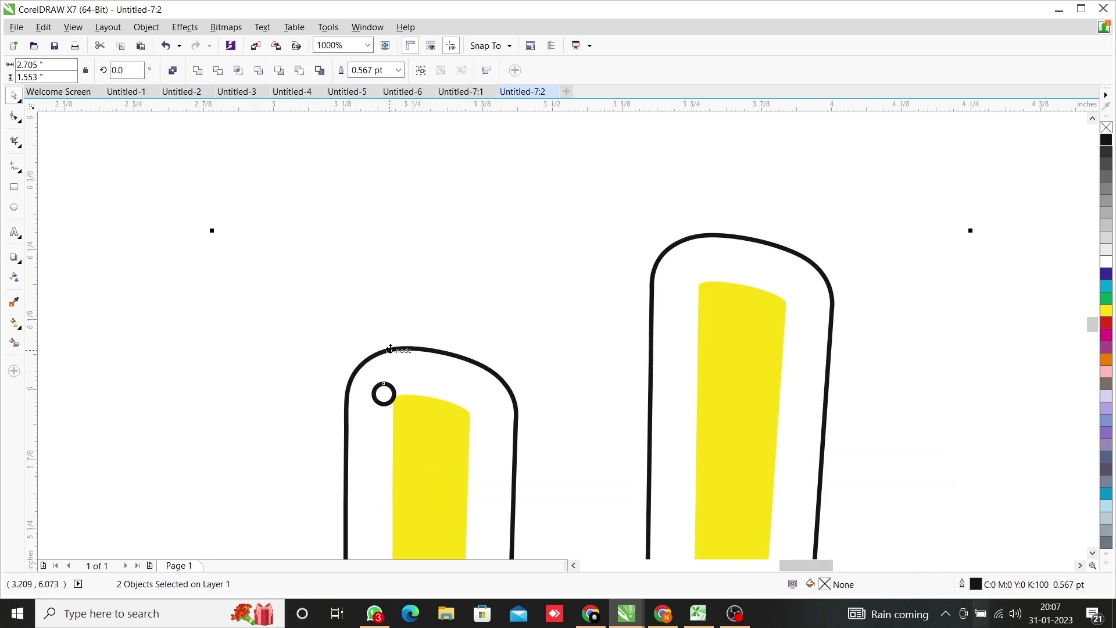
click(172, 70)
click(459, 299)
scroll(482, 333, down, 3)
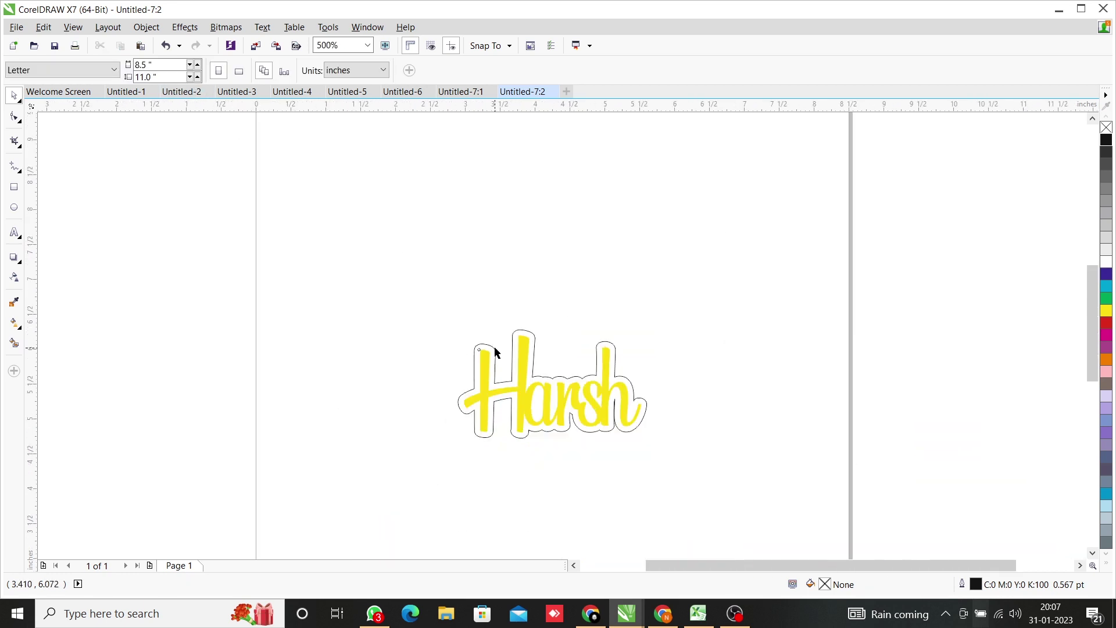
scroll(493, 346, down, 2)
Undo the circle hole, the deletion of the black shape and the centring of the yellow name.
click(479, 320)
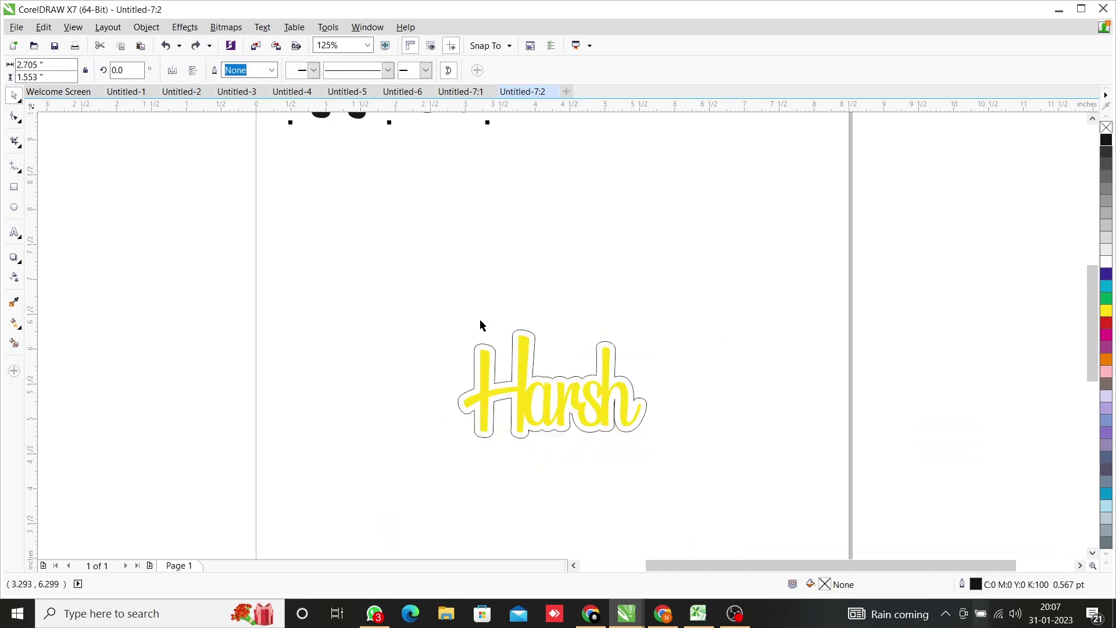
scroll(480, 319, down, 2)
scroll(476, 305, up, 3)
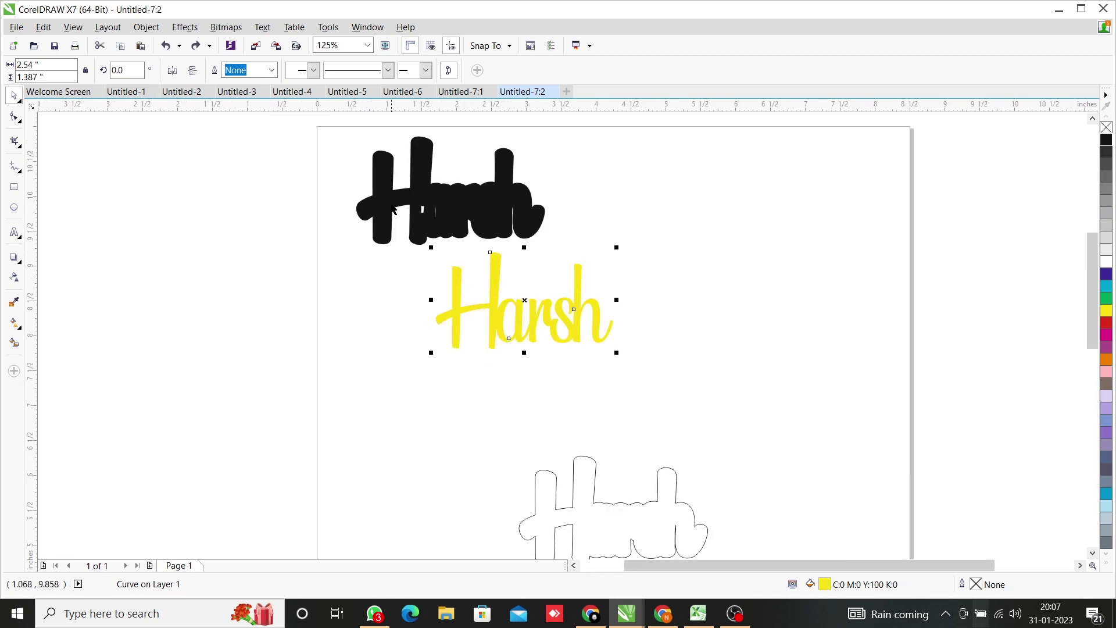
Remove the black shape's fill and give it a black hairline outline.
click(511, 215)
click(1107, 129)
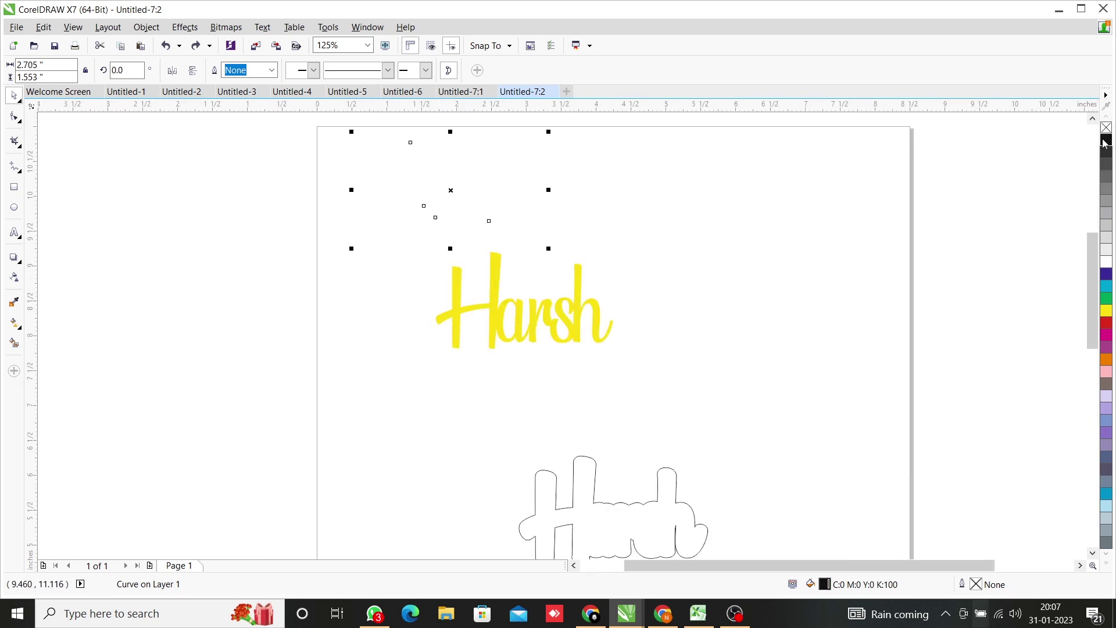
right_click(1107, 144)
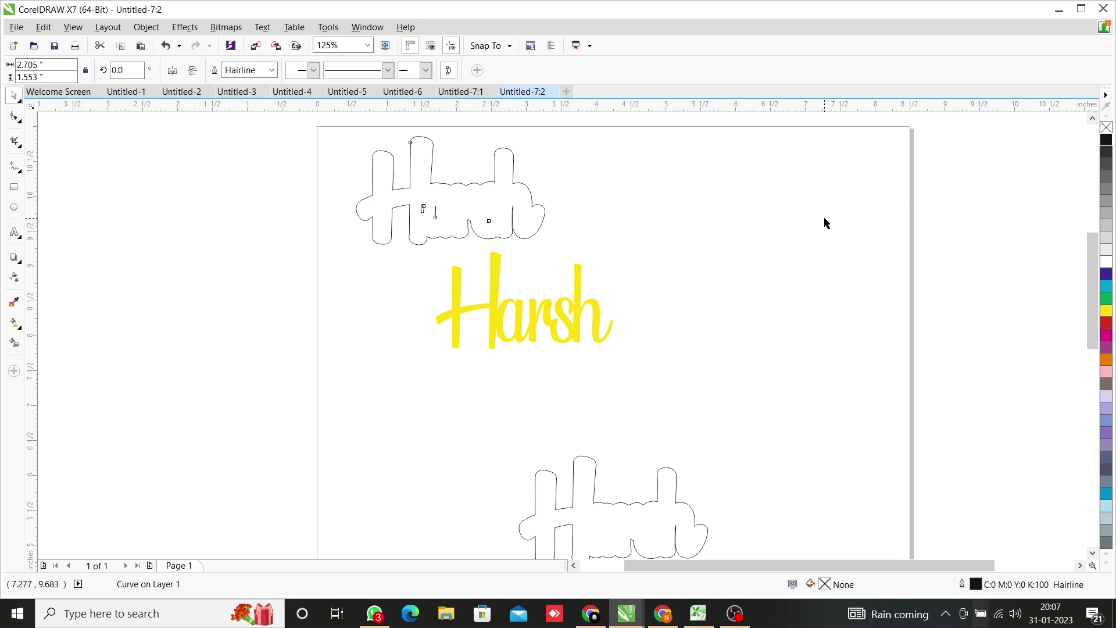
click(319, 169)
Remove the small inner contours from the hairline shape, keeping only its outer contour.
scroll(319, 167, up, 2)
click(548, 241)
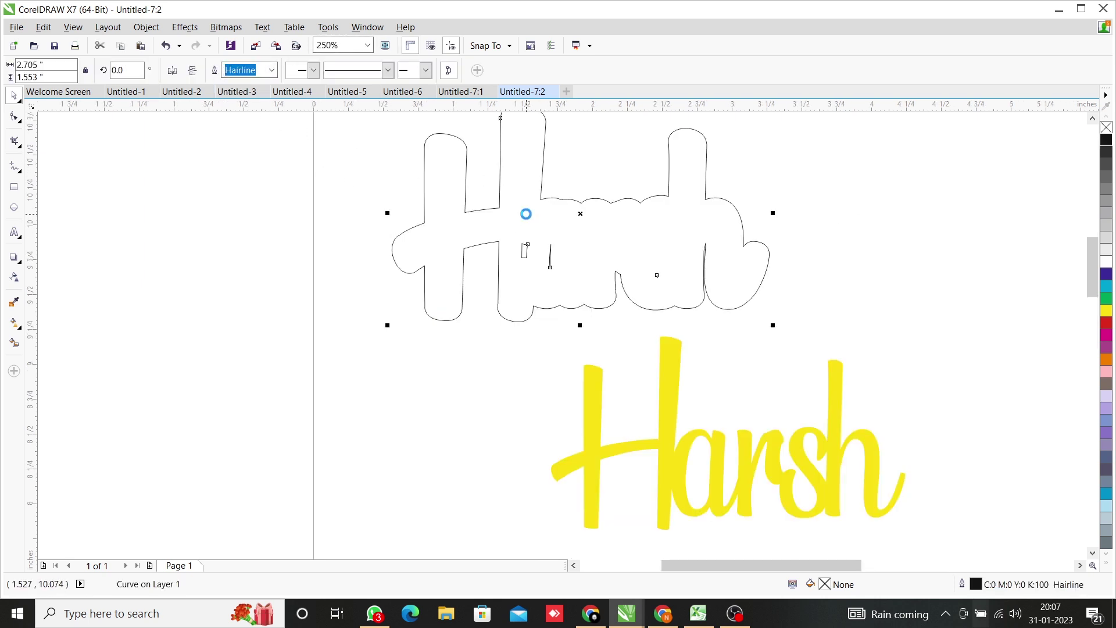
click(322, 186)
drag(322, 186, 699, 312)
drag(403, 185, 830, 288)
scroll(661, 264, down, 2)
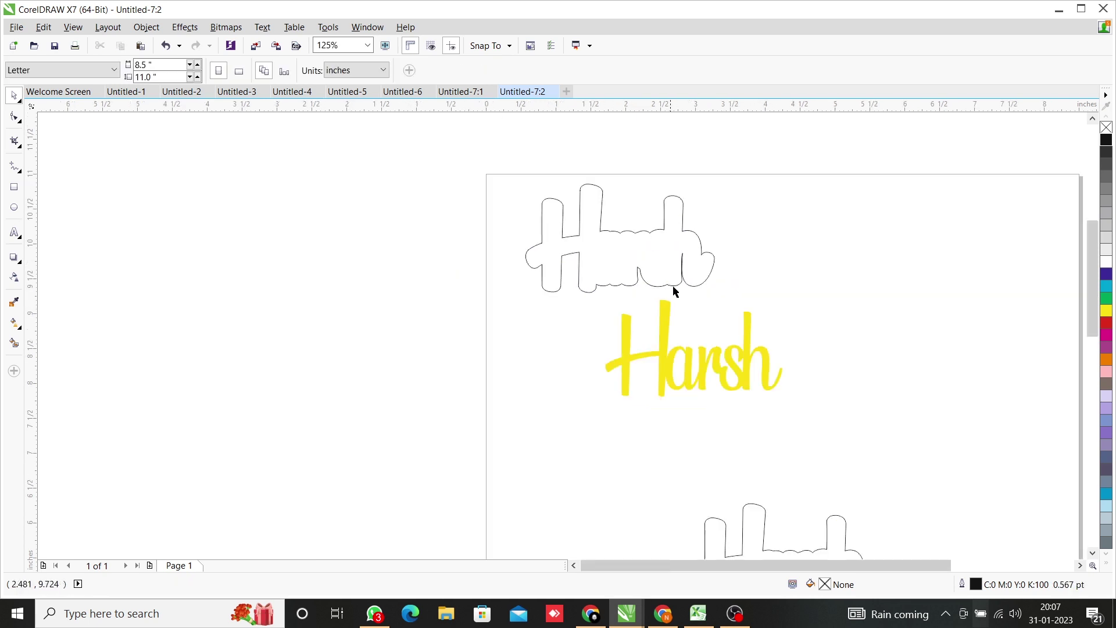
Move the yellow name inside the hairline contour near the page's upper-left corner and inspect the fit around the letters.
click(665, 356)
drag(665, 357, 597, 249)
scroll(674, 261, up, 6)
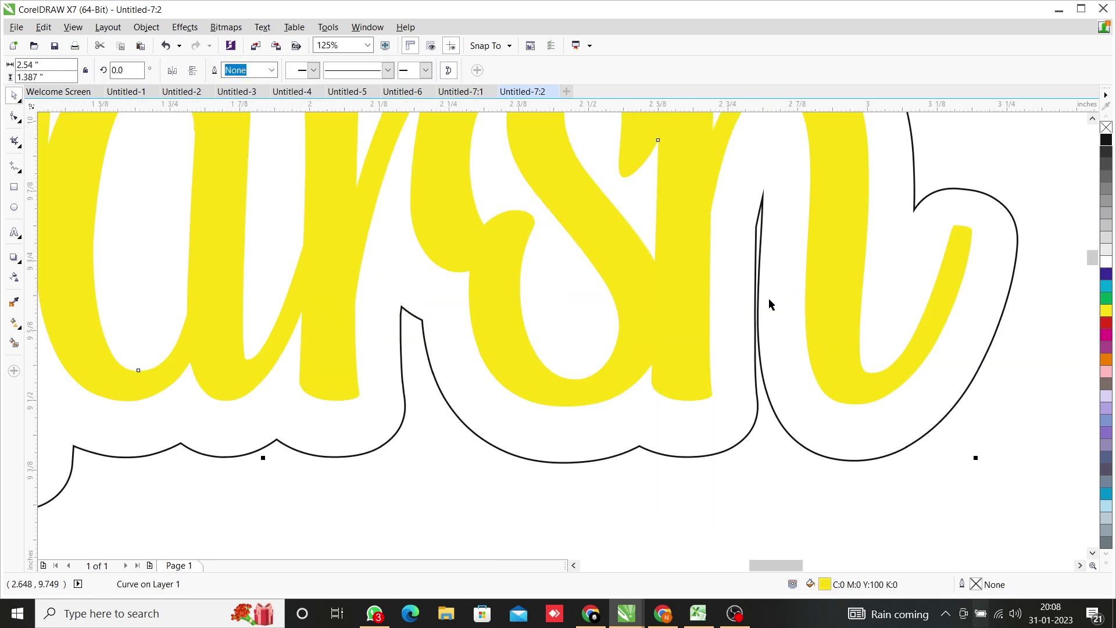
scroll(770, 244, down, 6)
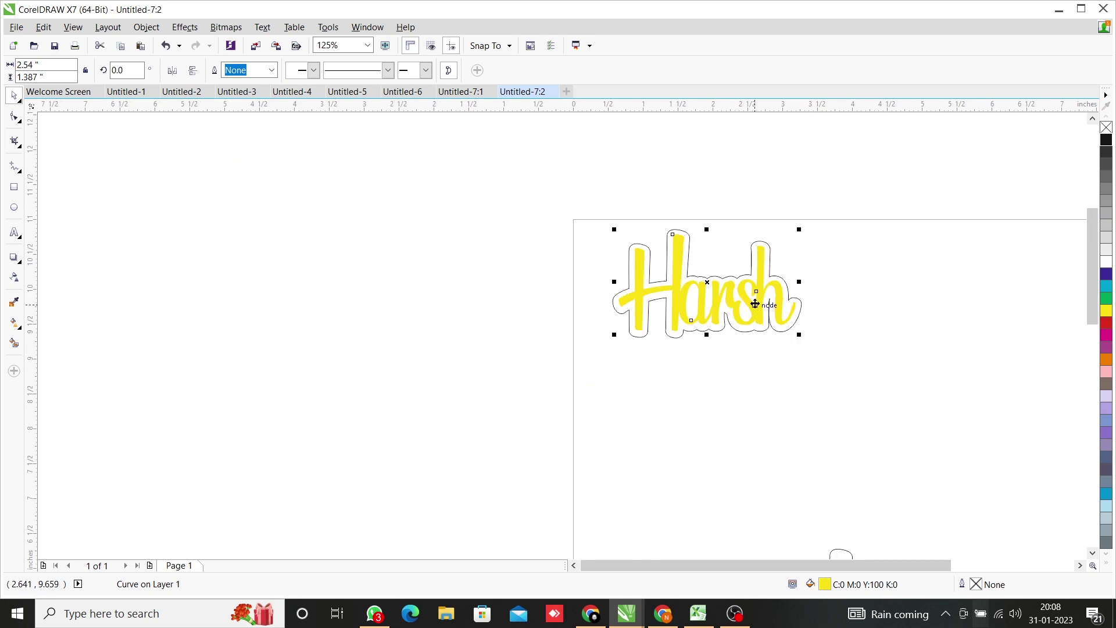
scroll(762, 302, up, 2)
click(299, 285)
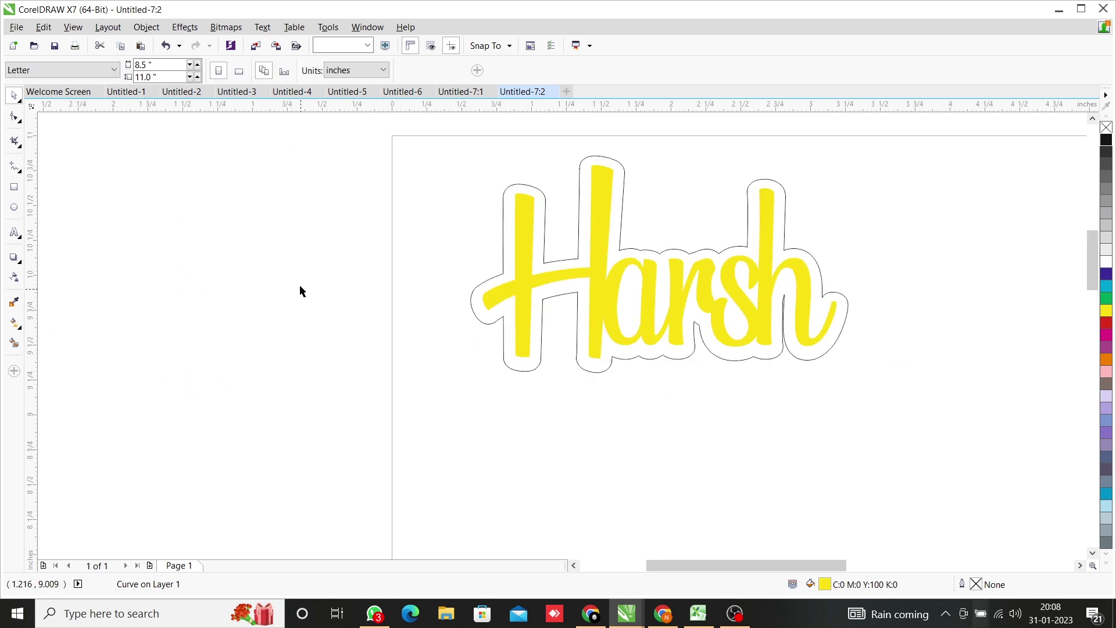
Draw a circle about 0.064 inches wide at the top of the upper name's first stroke, inside the hairline contour.
click(14, 207)
drag(506, 189, 567, 202)
scroll(515, 198, up, 4)
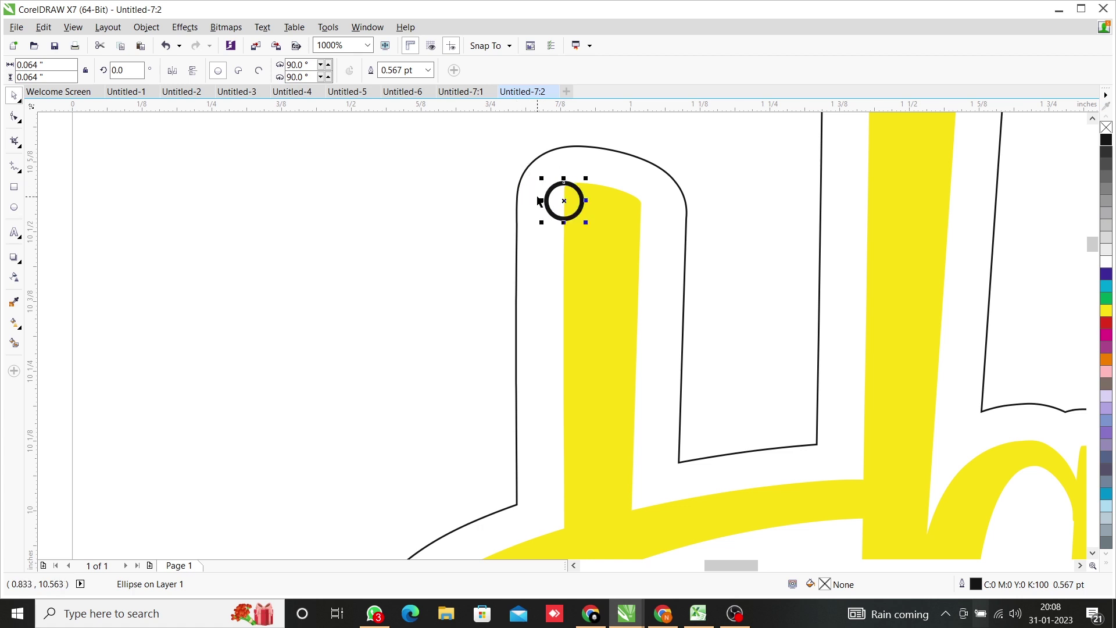
Try combining the circle with the hairline contour and filling it black, inspect the stroke tops, and undo the changes.
shift+click(540, 200)
key(ctrl+l)
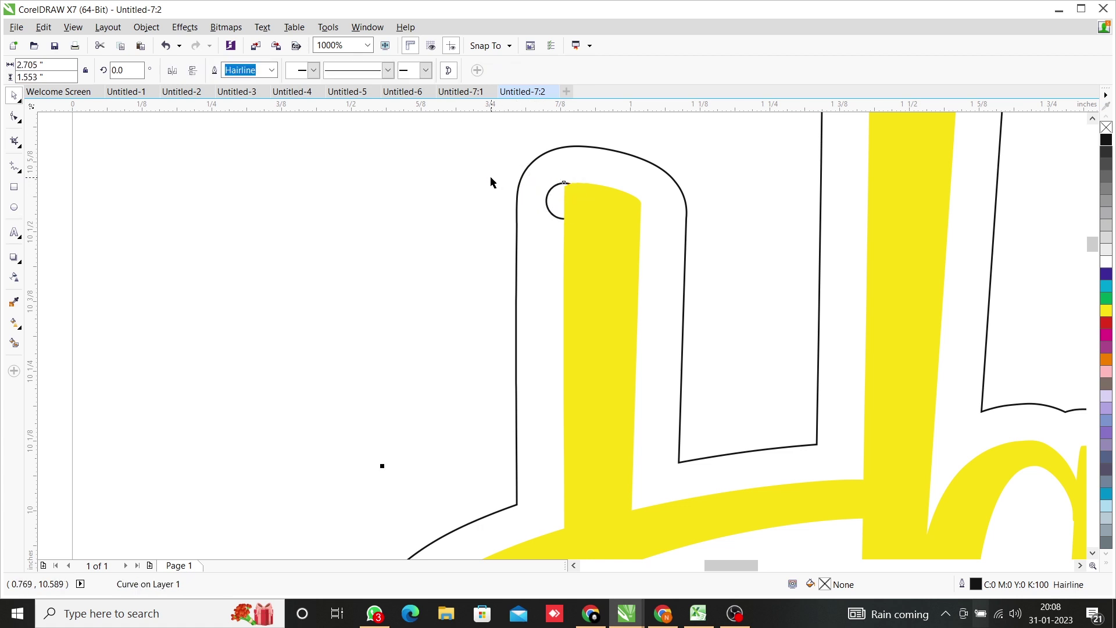
scroll(941, 206, down, 4)
click(1105, 144)
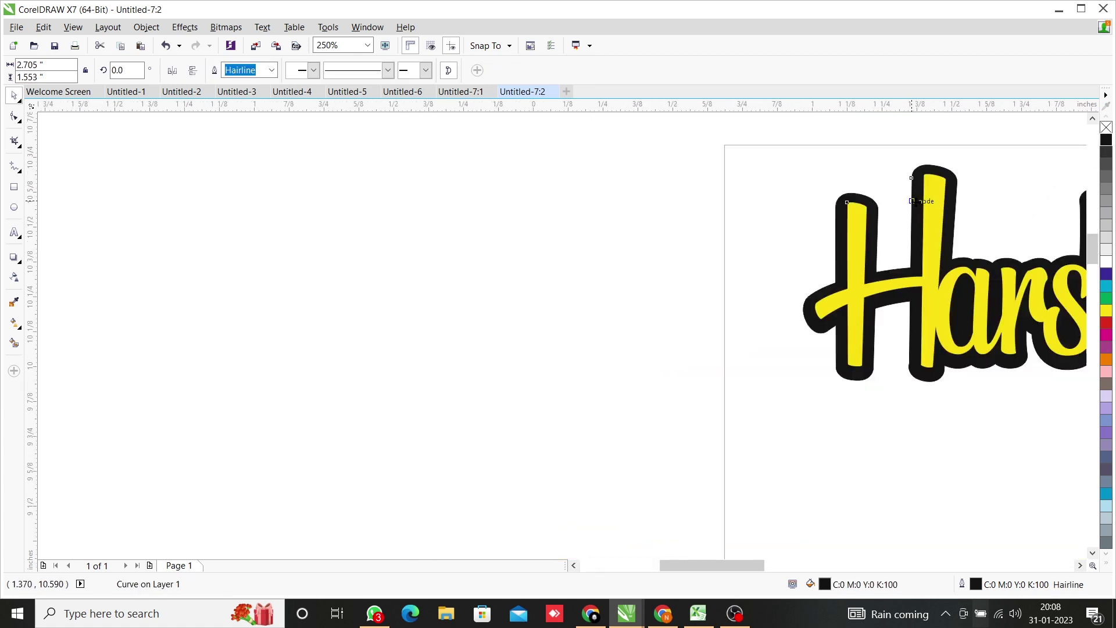
scroll(921, 195, up, 4)
scroll(524, 229, down, 4)
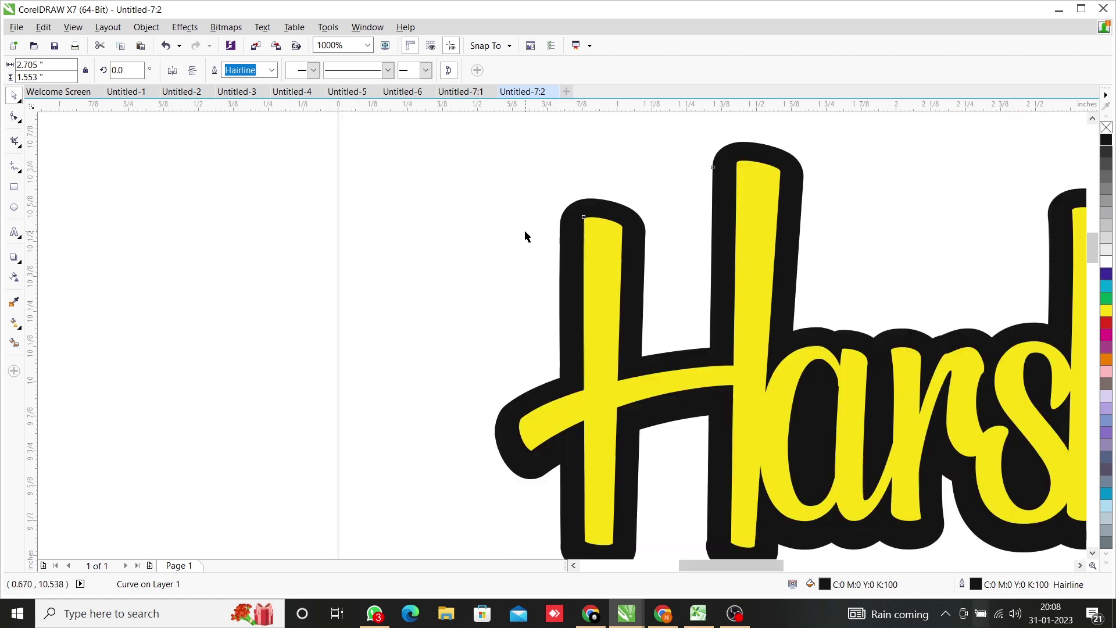
scroll(498, 255, down, 4)
scroll(605, 449, up, 2)
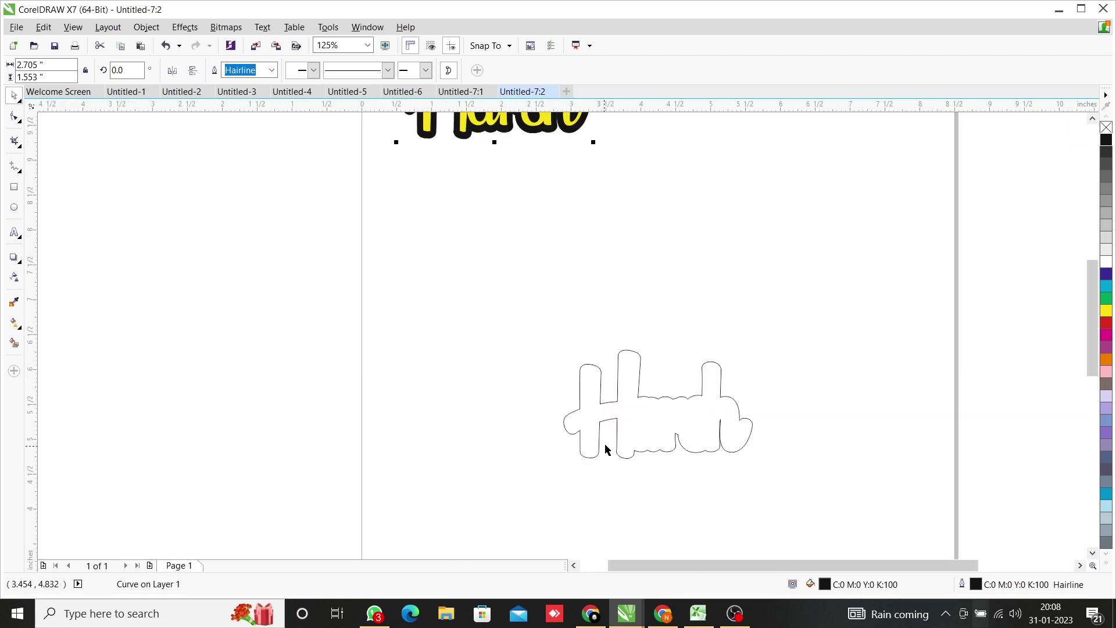
key(ctrl+z)
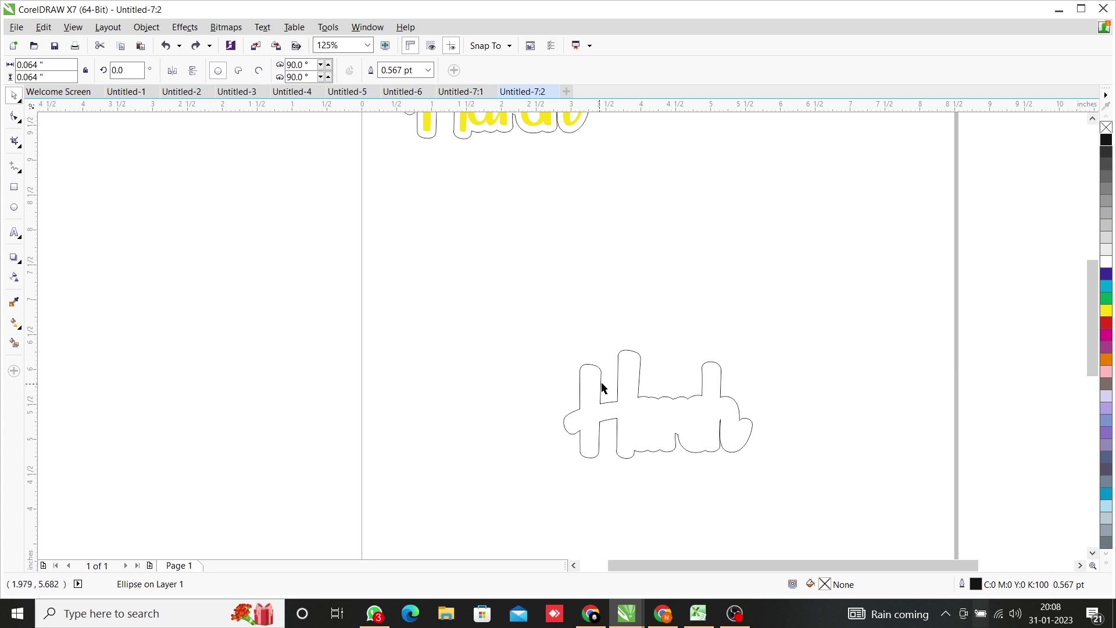
Draw a circle about 0.04 inches wide in the page-centred boundary's first stroke and place it near the stroke's rounded top.
scroll(600, 396, up, 1)
scroll(600, 396, up, 1)
click(14, 206)
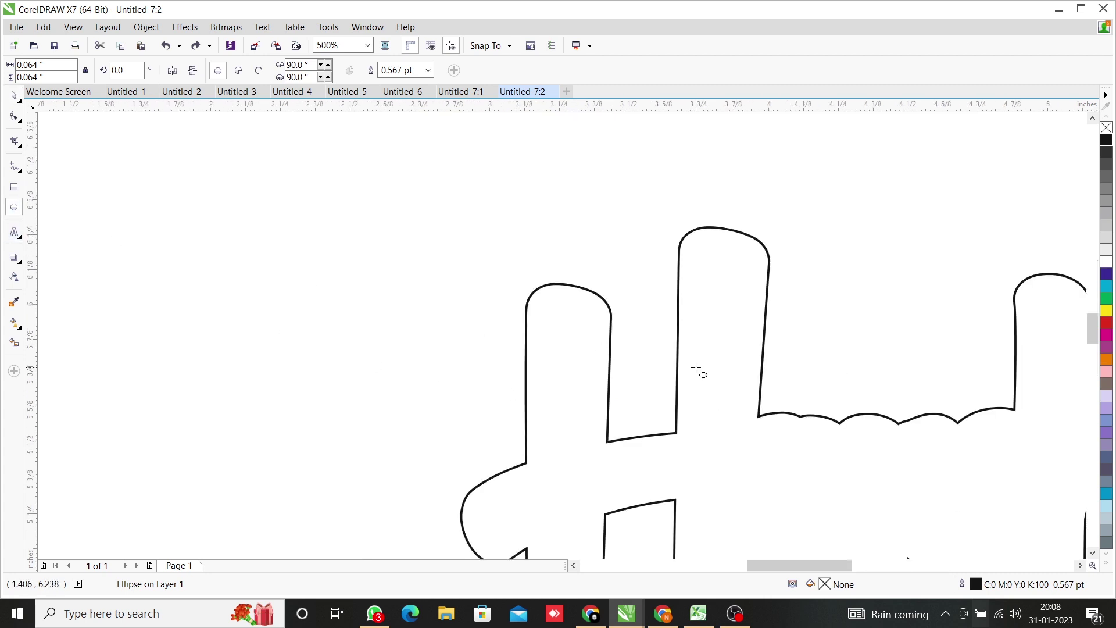
drag(533, 313, 545, 323)
scroll(540, 319, up, 2)
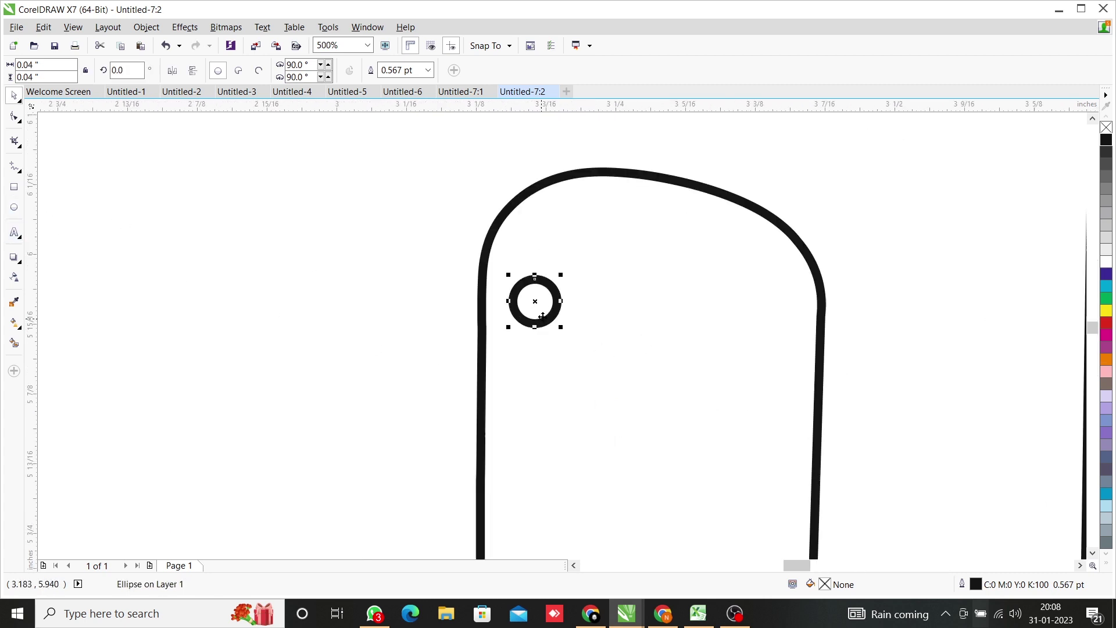
drag(572, 261, 574, 240)
Combine the small circle with the page-centred boundary curve, fill the result black and inspect the hole.
key(ctrl+a)
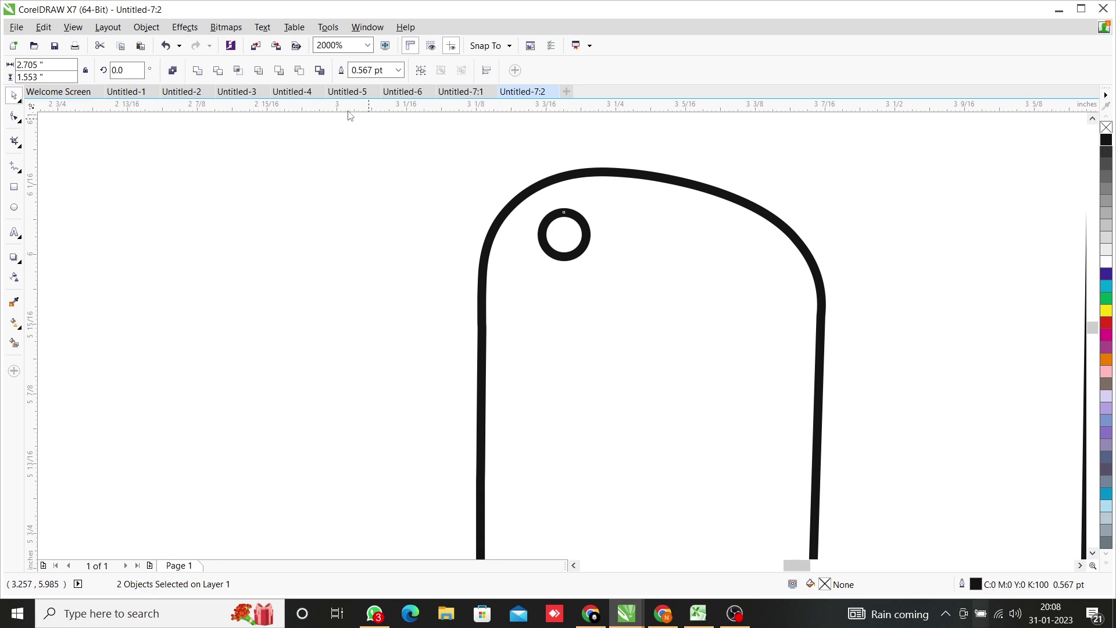
click(172, 70)
scroll(548, 368, down, 2)
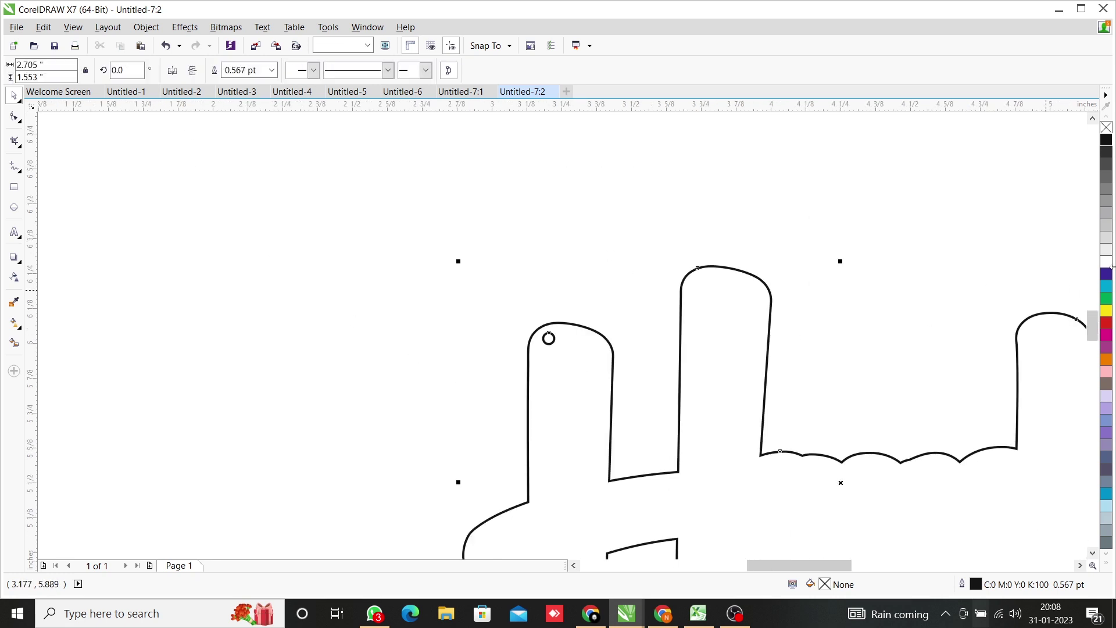
click(1106, 147)
click(661, 323)
scroll(567, 354, up, 1)
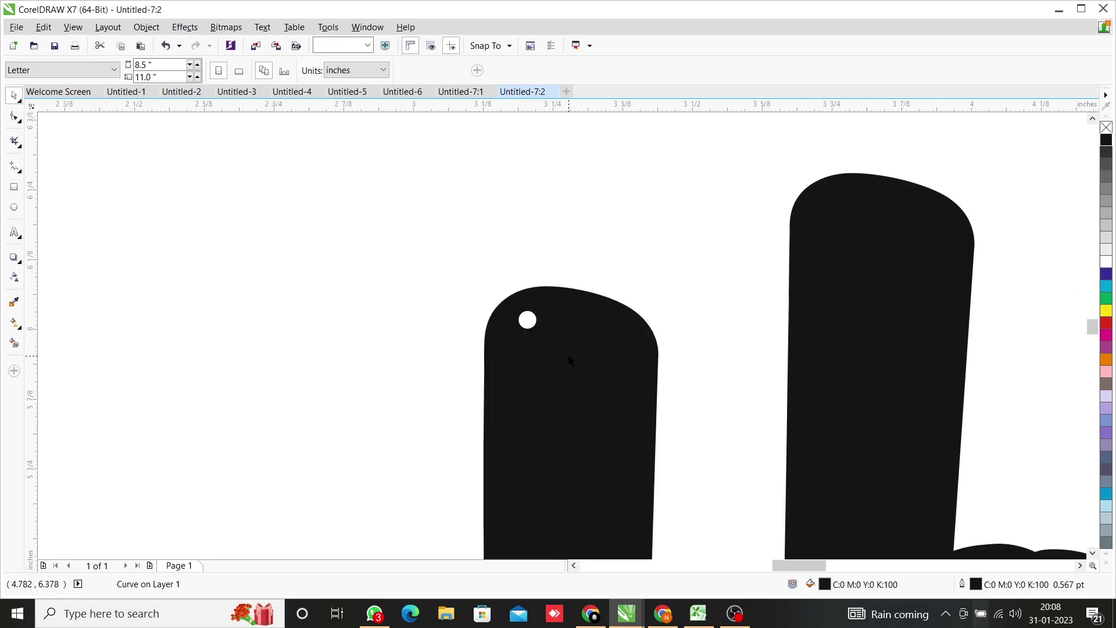
Combine the circle on the upper name's first stroke with its hairline contour and fill the combined curve black.
scroll(578, 377, down, 2)
scroll(579, 375, down, 4)
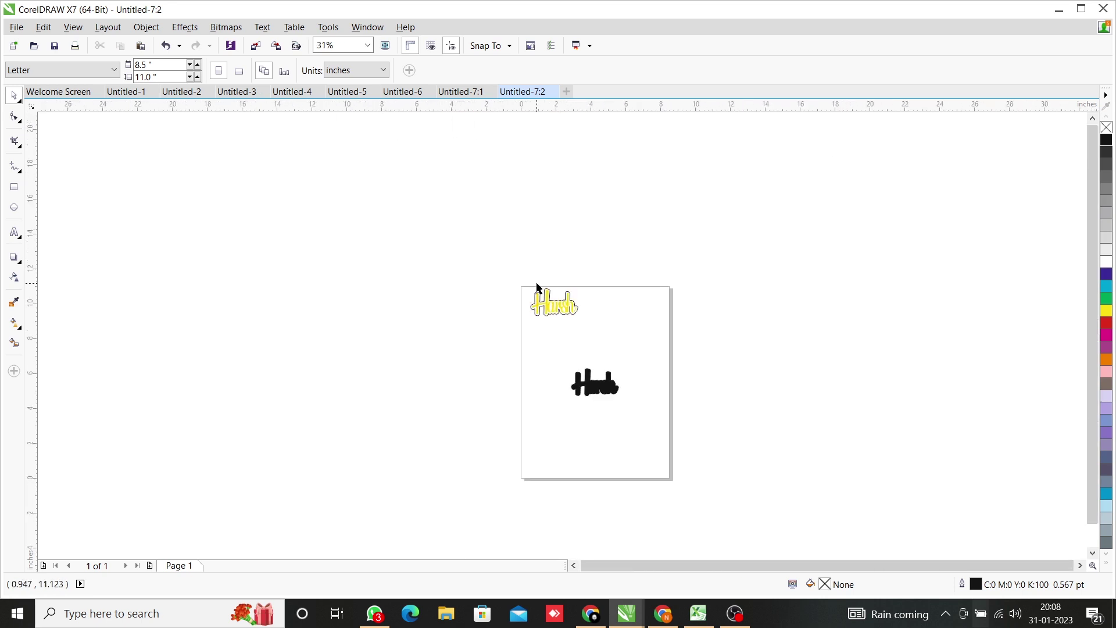
scroll(535, 291, up, 8)
scroll(535, 327, up, 2)
drag(431, 279, 506, 323)
click(173, 70)
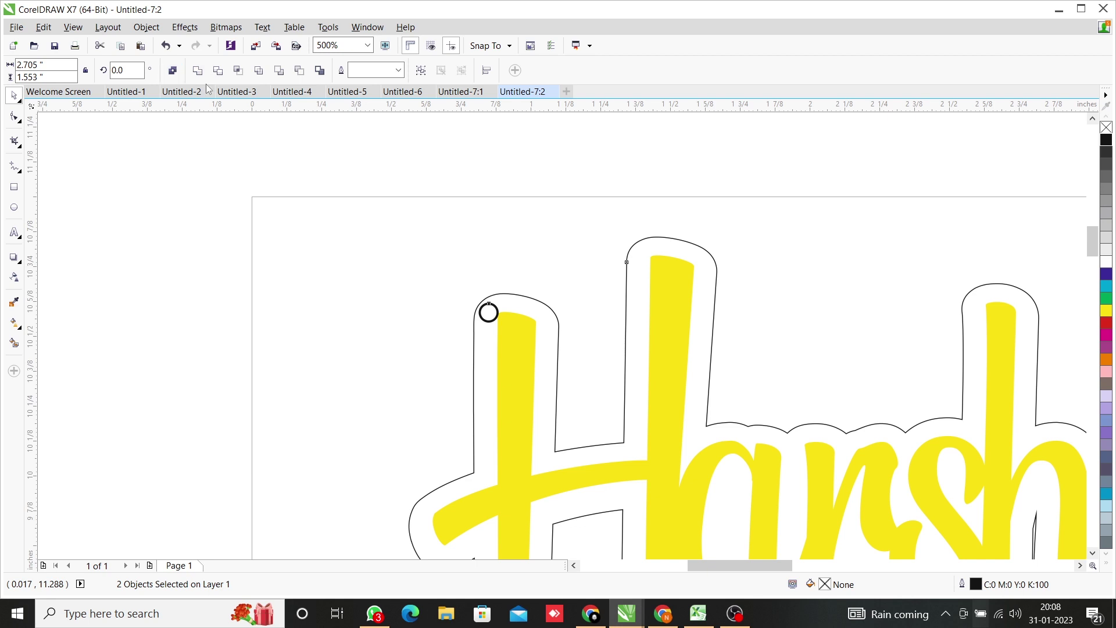
click(1105, 142)
click(912, 207)
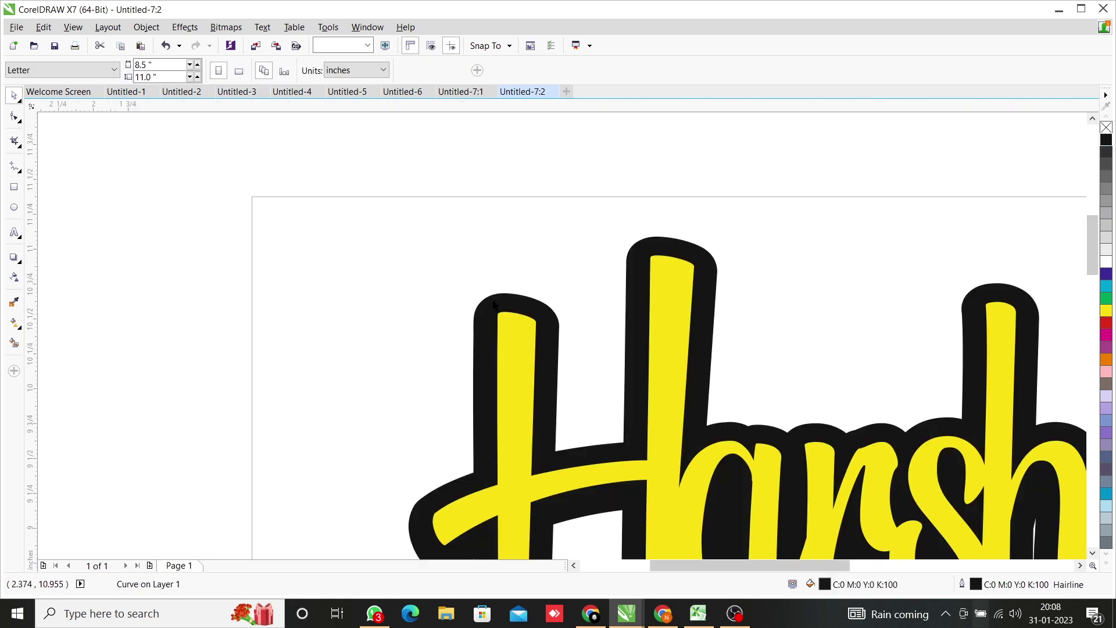
Create a boundary curve around the upper yellow name and its black contour, and move it to the empty area beside them.
scroll(633, 426, down, 3)
drag(449, 272, 765, 434)
click(320, 70)
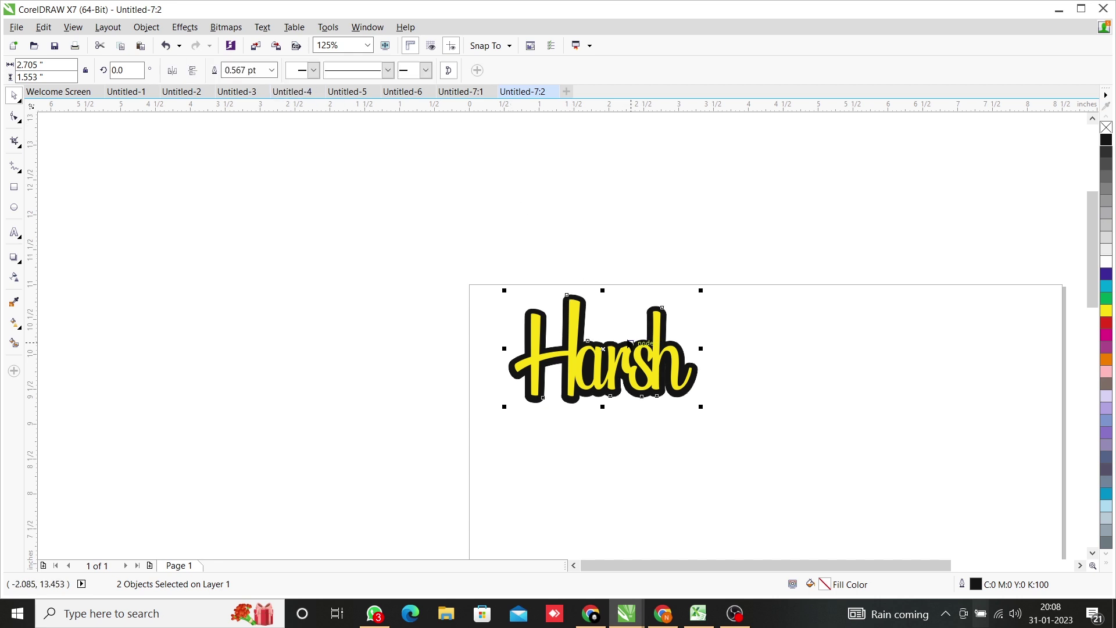
drag(603, 349, 856, 353)
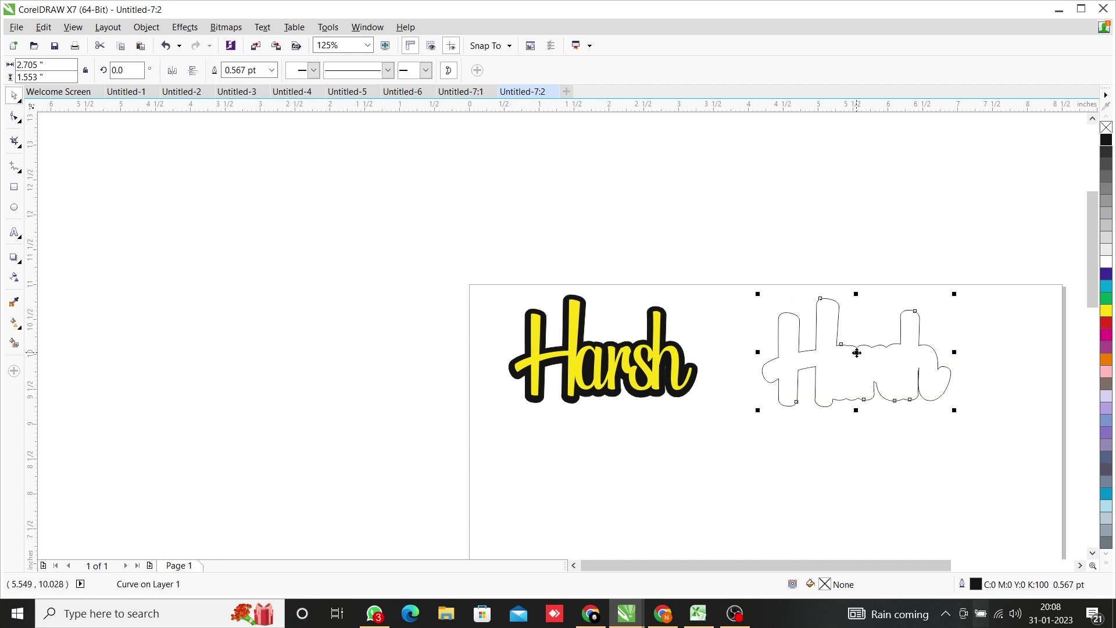
Draw a small circle near the rounded top of the new boundary curve's first stroke.
click(14, 207)
scroll(726, 221, up, 4)
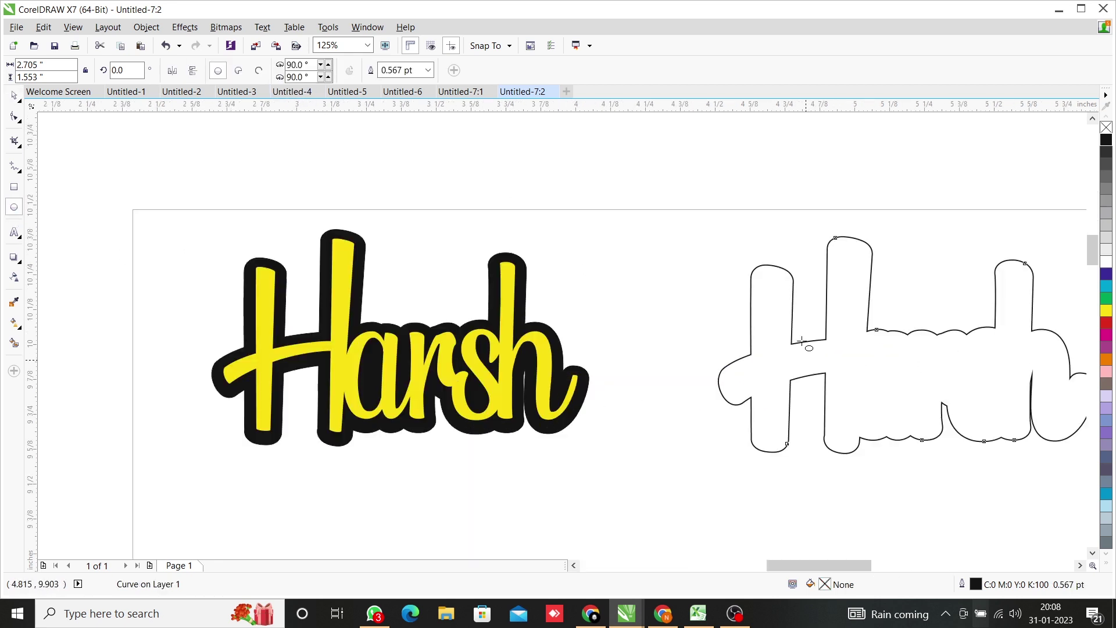
mouse_move(727, 200)
mouse_down()
mouse_move(737, 214)
mouse_move(733, 204)
mouse_up()
Combine the small circle with the new boundary curve and fill the combined shape black.
key(space)
shift+click(707, 243)
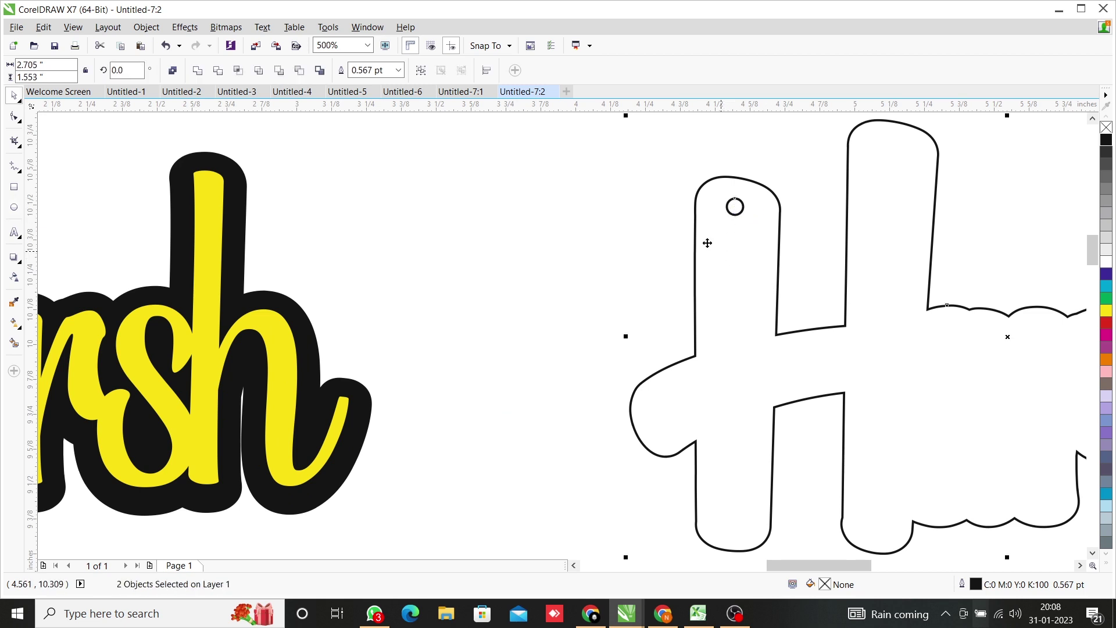
key(ctrl+l)
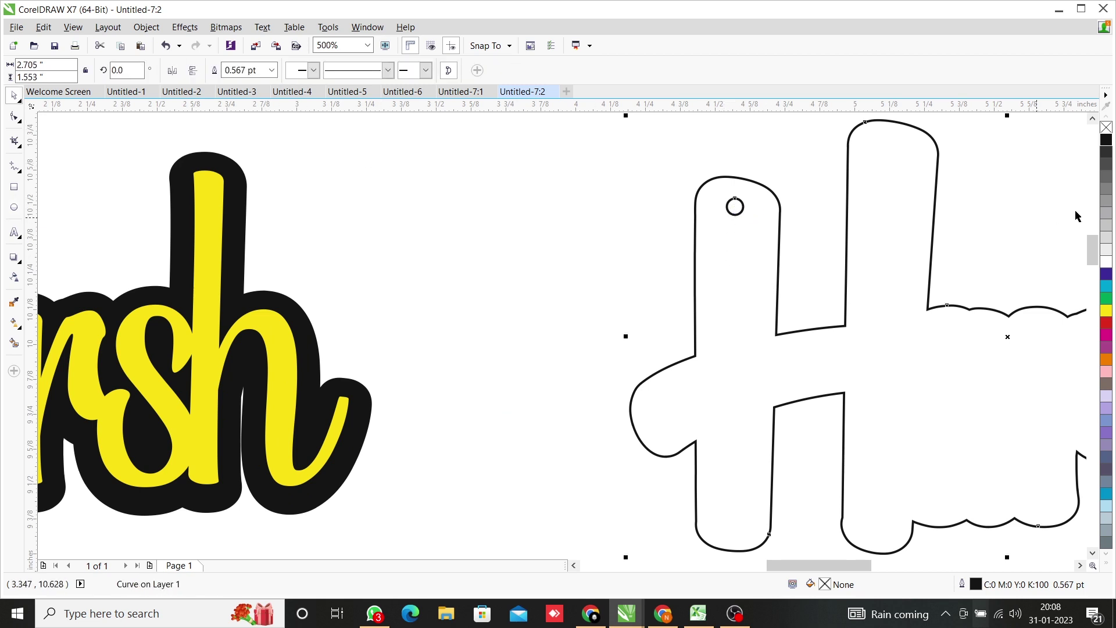
click(1106, 152)
click(1106, 139)
click(526, 267)
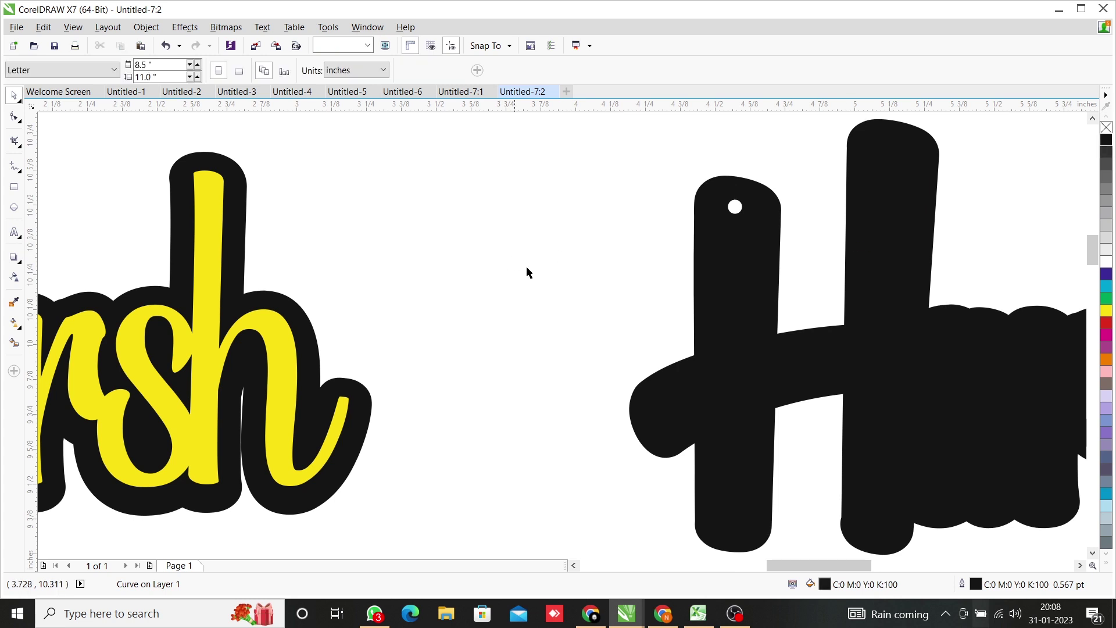
Move the yellow name from its black contour onto the page-centred black backing shape with the hanging hole.
scroll(532, 271, down, 4)
scroll(532, 271, down, 2)
scroll(634, 312, down, 2)
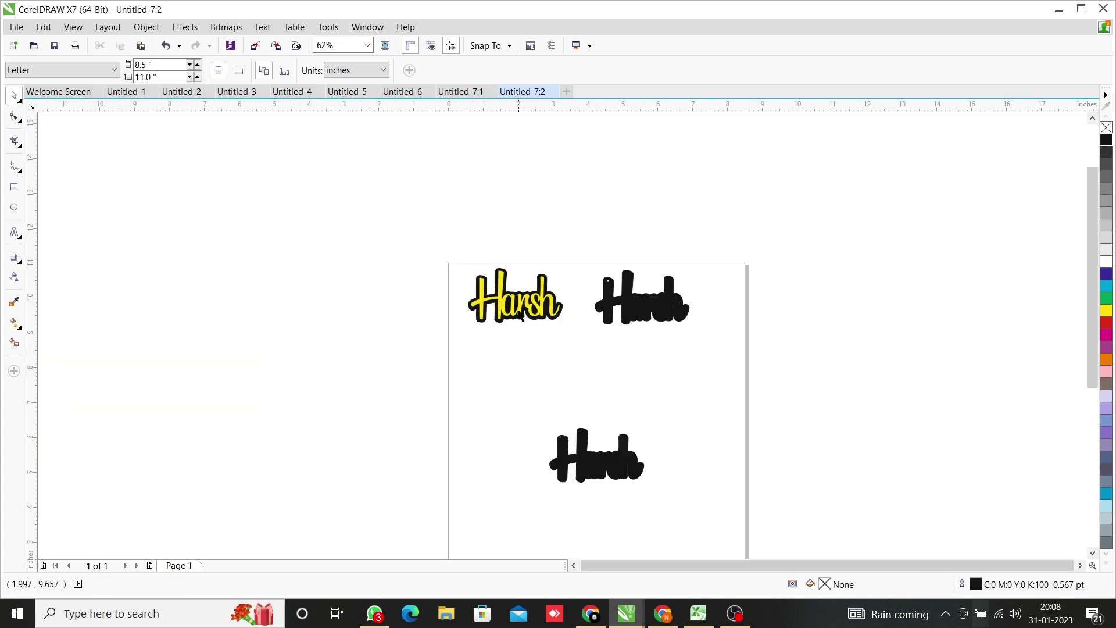
drag(528, 319, 579, 480)
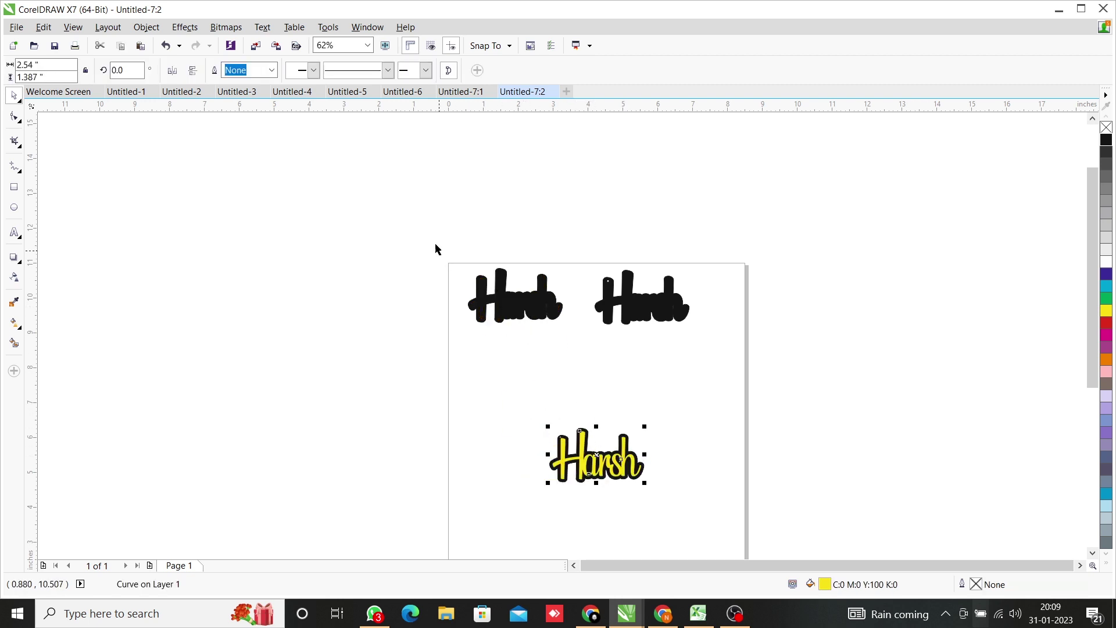
Delete the two black backing shapes in the upper part of the page.
drag(435, 247, 874, 448)
key(Delete)
scroll(592, 445, up, 5)
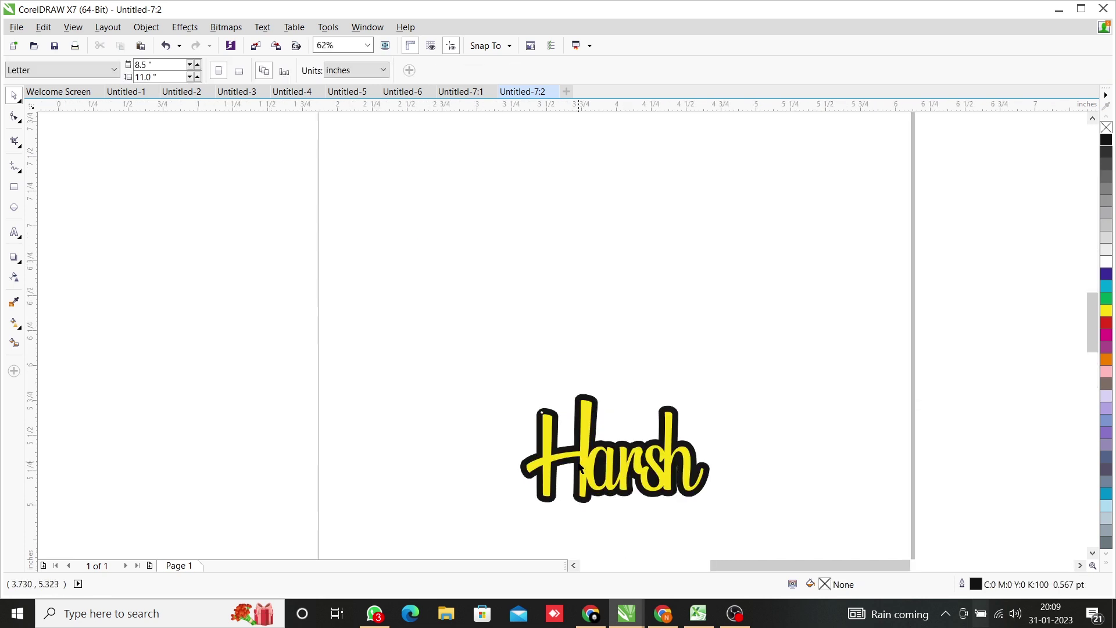
scroll(592, 445, down, 4)
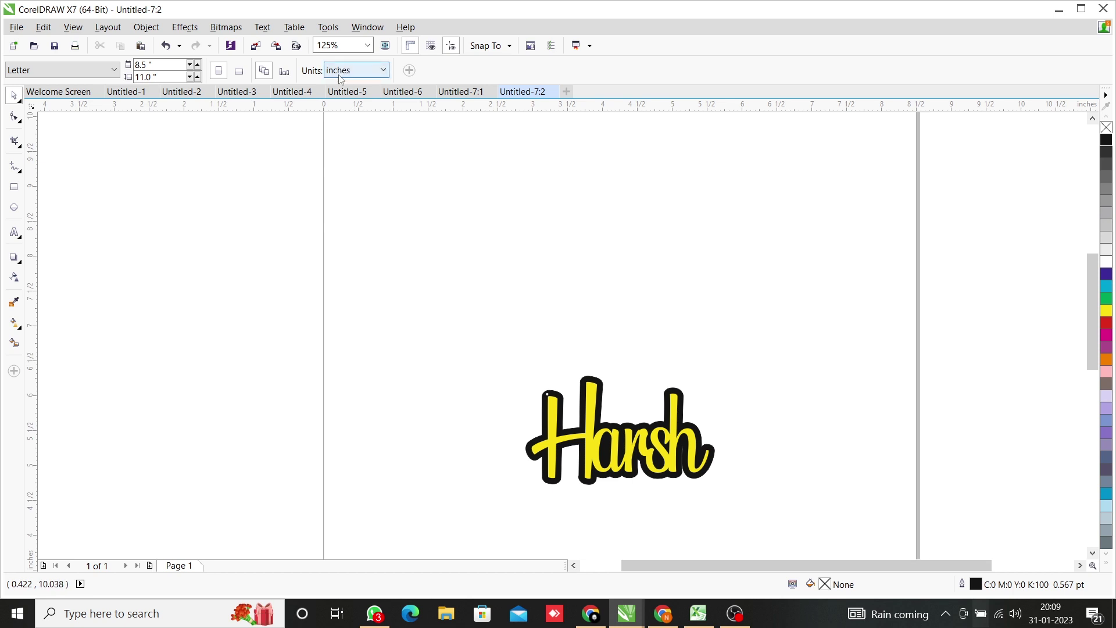
Look at the photo topper design in Untitled-5 and return to the finished name topper in Untitled-7:2.
click(347, 92)
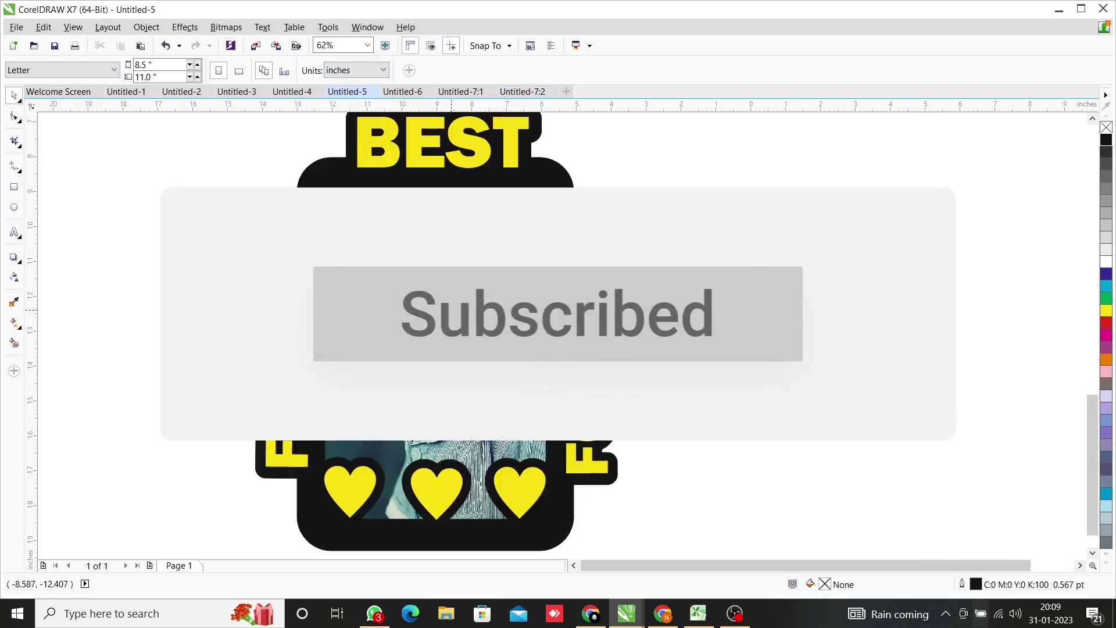
click(521, 93)
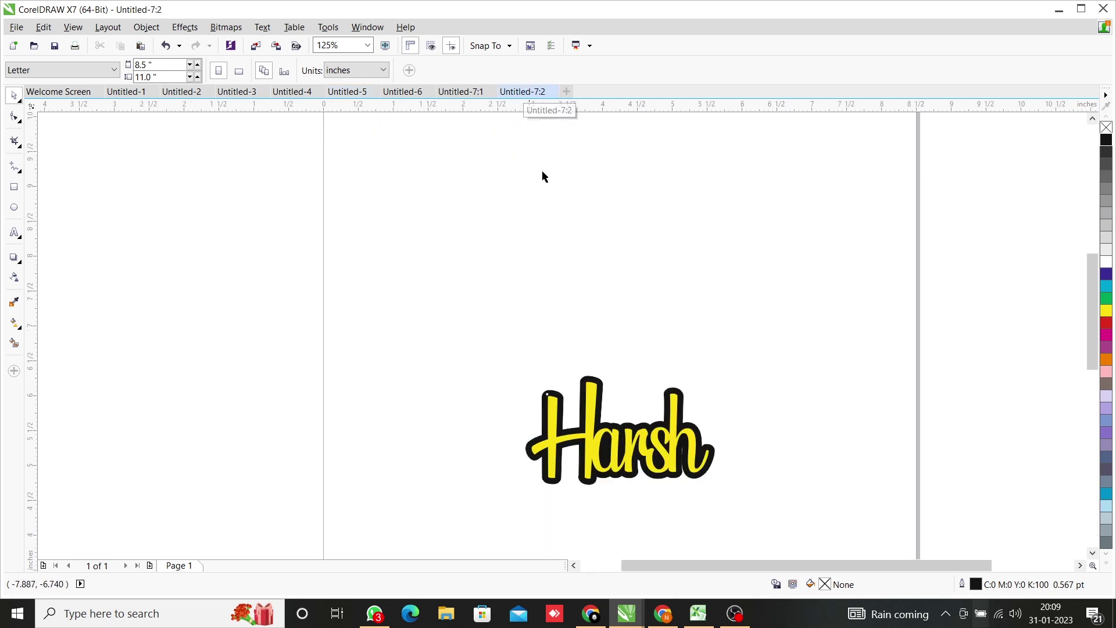
scroll(552, 255, down, 3)
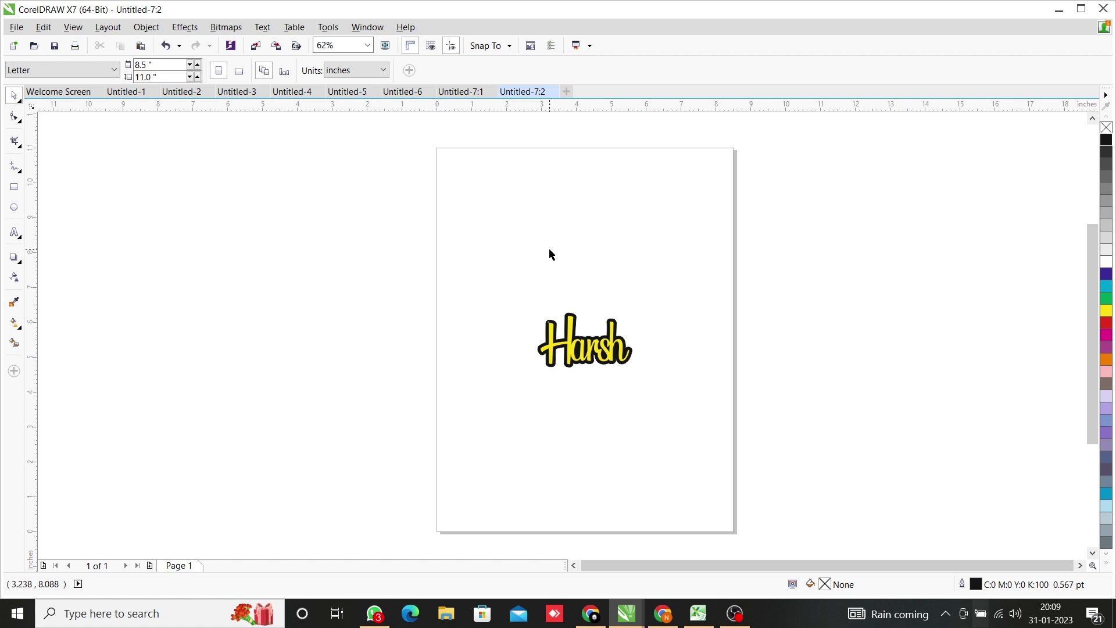
click(735, 613)
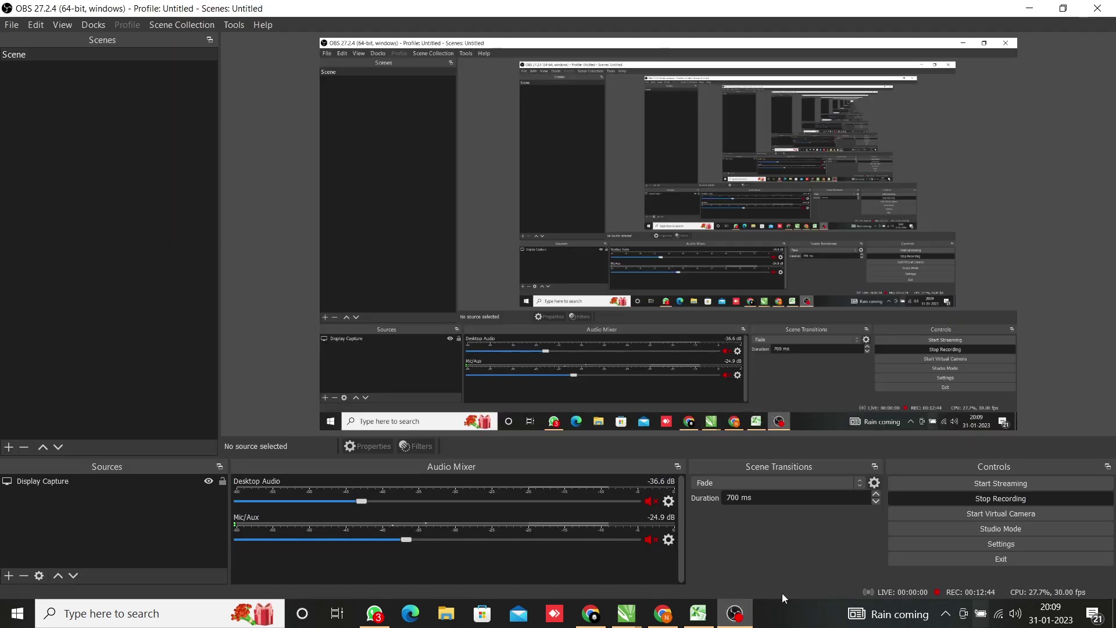
click(1019, 498)
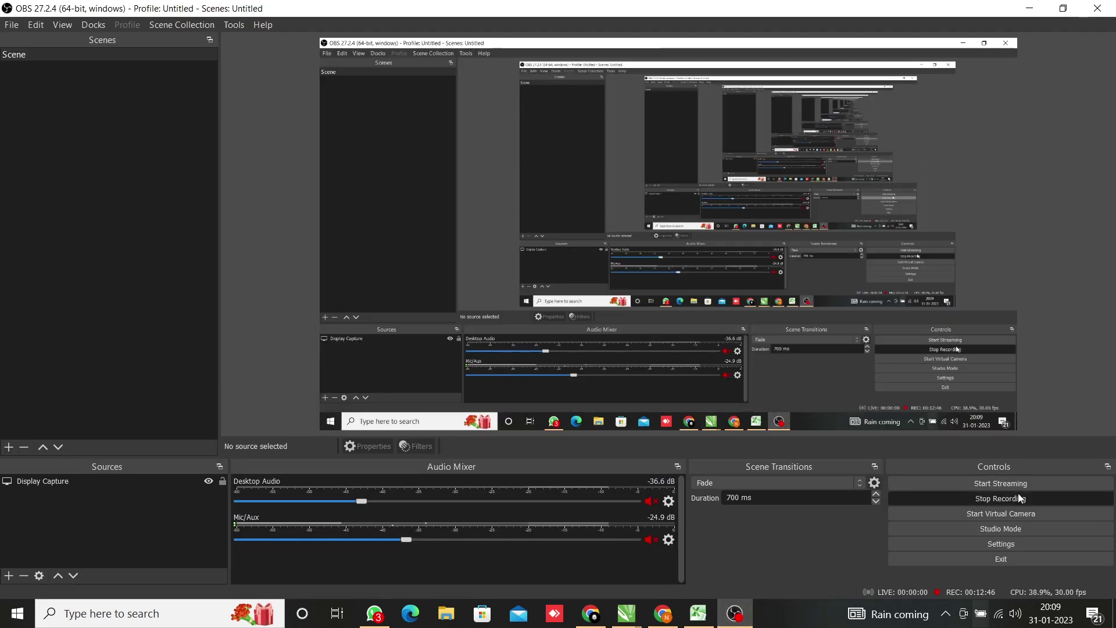